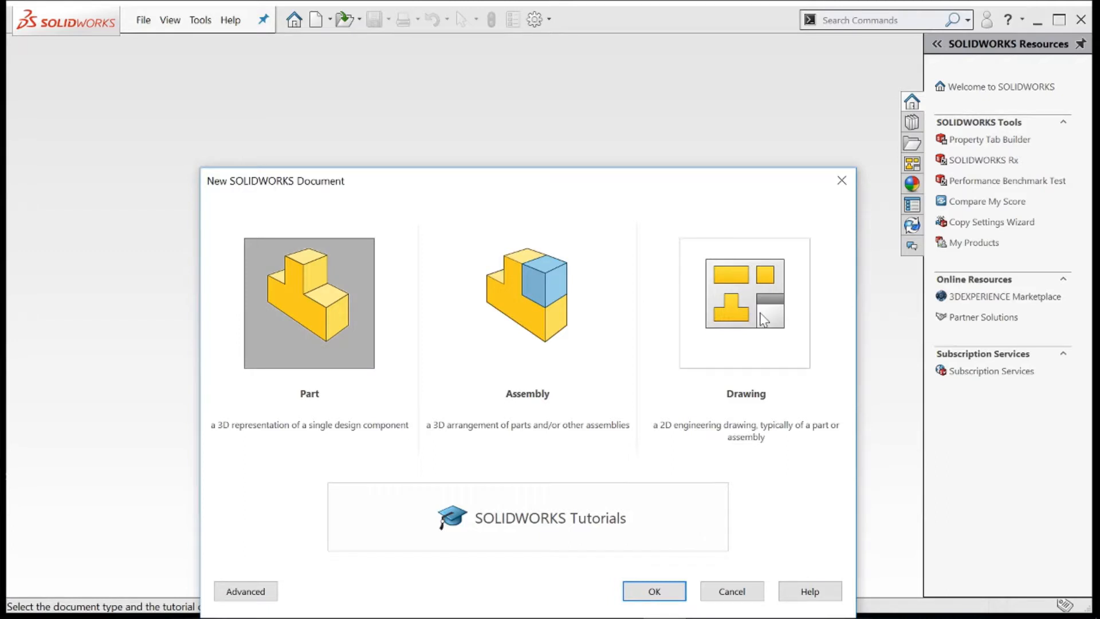
# Create a new part document and set its unit system to MMGS (millimeter, gram, second)
pyautogui.click(653, 590)
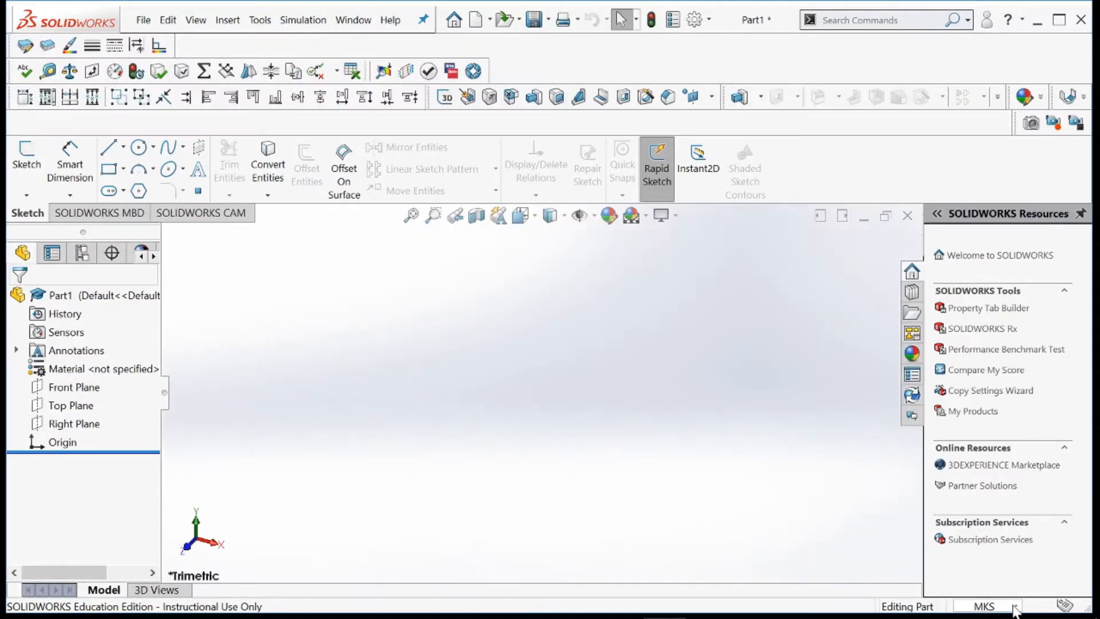
pyautogui.click(1013, 606)
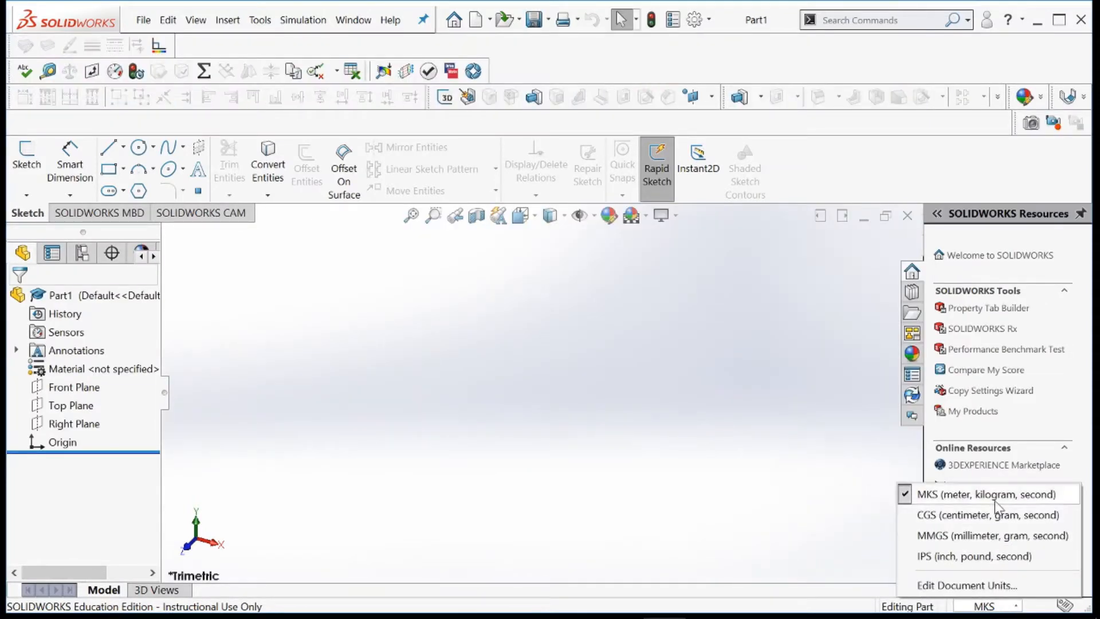
pyautogui.click(999, 540)
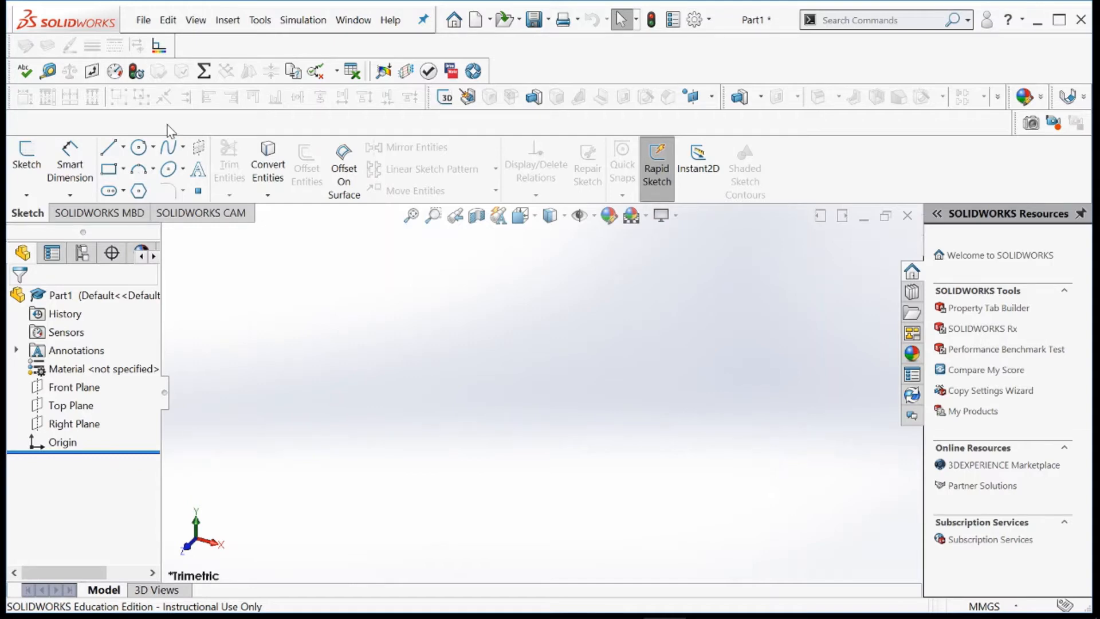
# Start a centerline sketch on the Front Plane and view it from the front
pyautogui.click(123, 147)
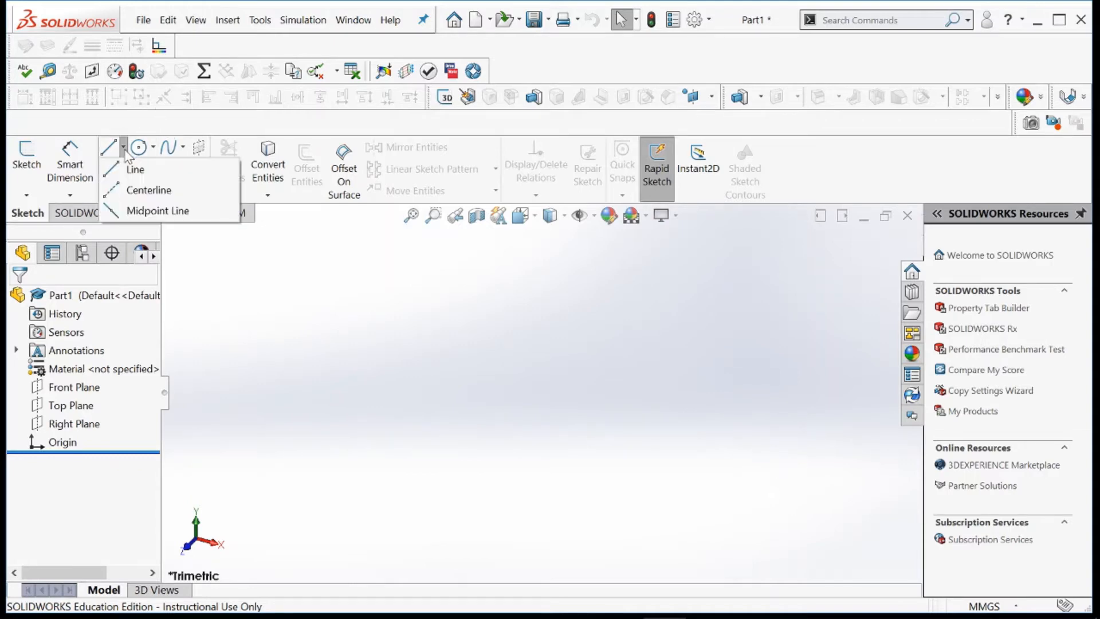
pyautogui.click(136, 189)
pyautogui.click(569, 345)
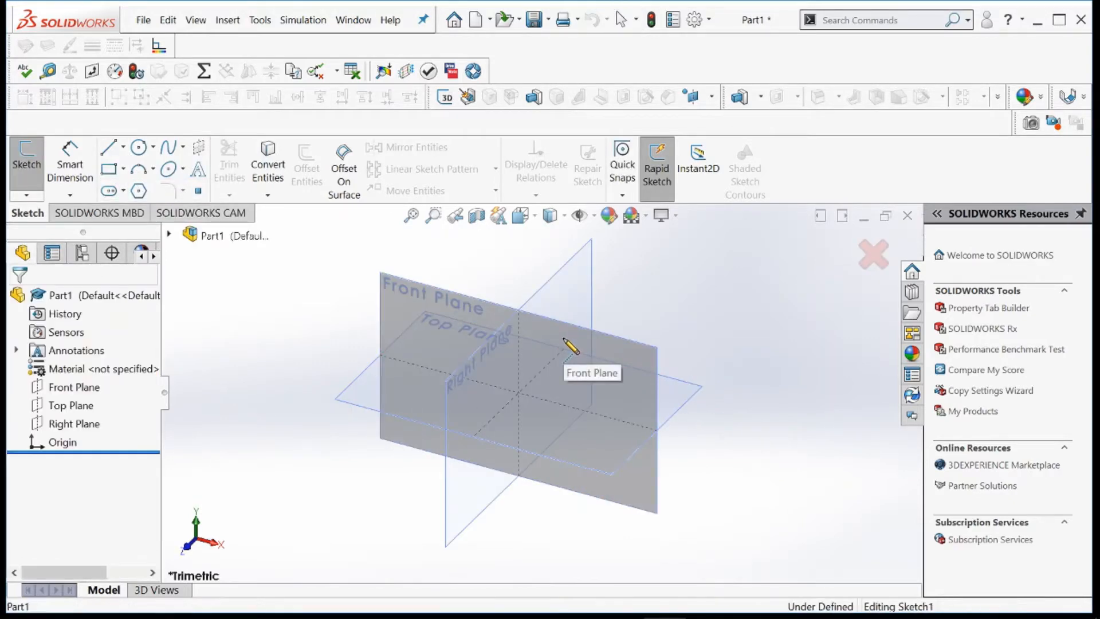
pyautogui.click(563, 339)
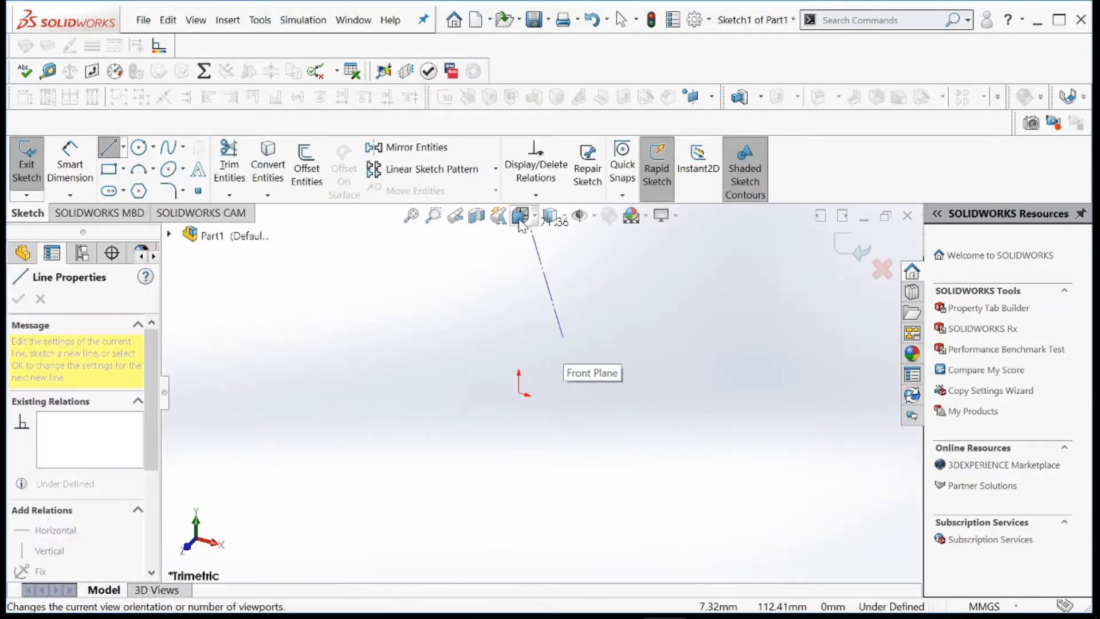
pyautogui.click(519, 220)
pyautogui.click(386, 461)
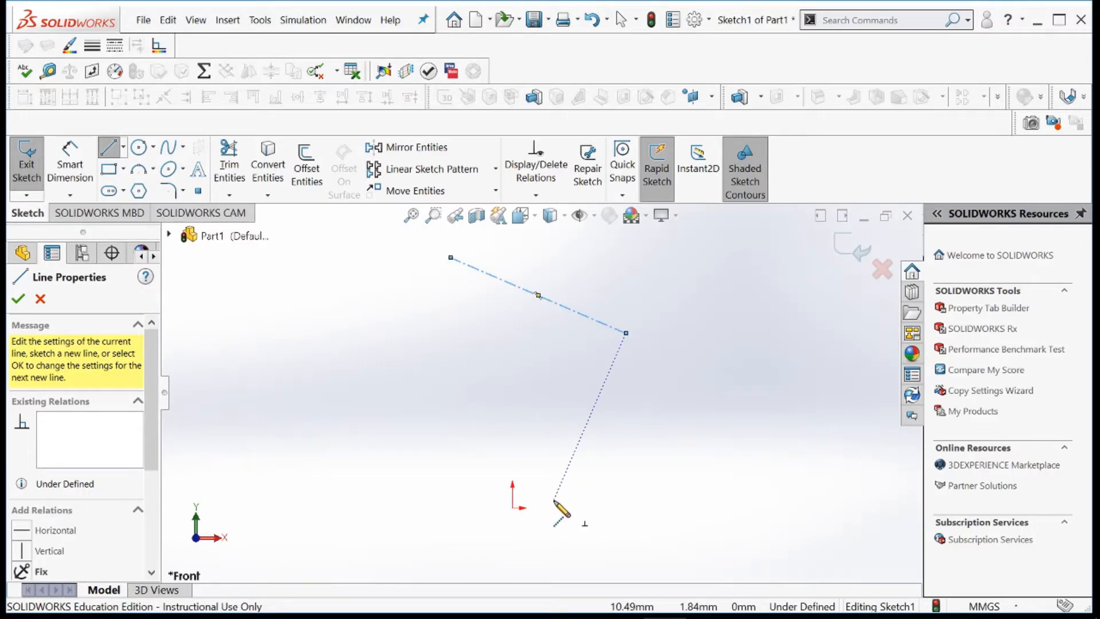
# Leave the line command and undo the stray slanted centerline
pyautogui.press('Escape')
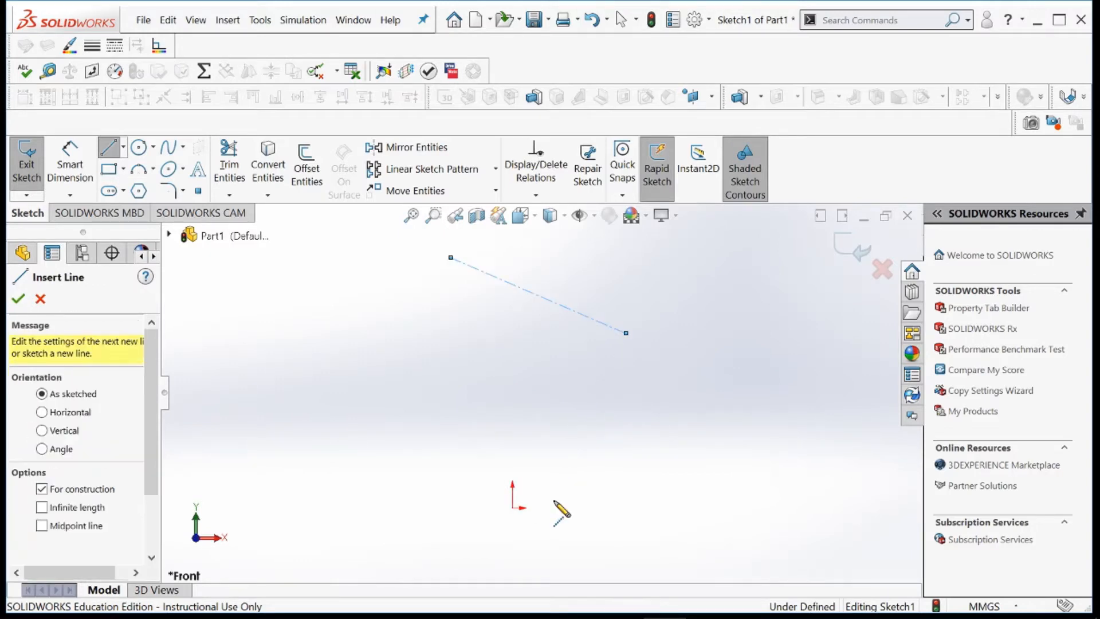
pyautogui.press('Escape')
pyautogui.hotkey('ctrl', 'z')
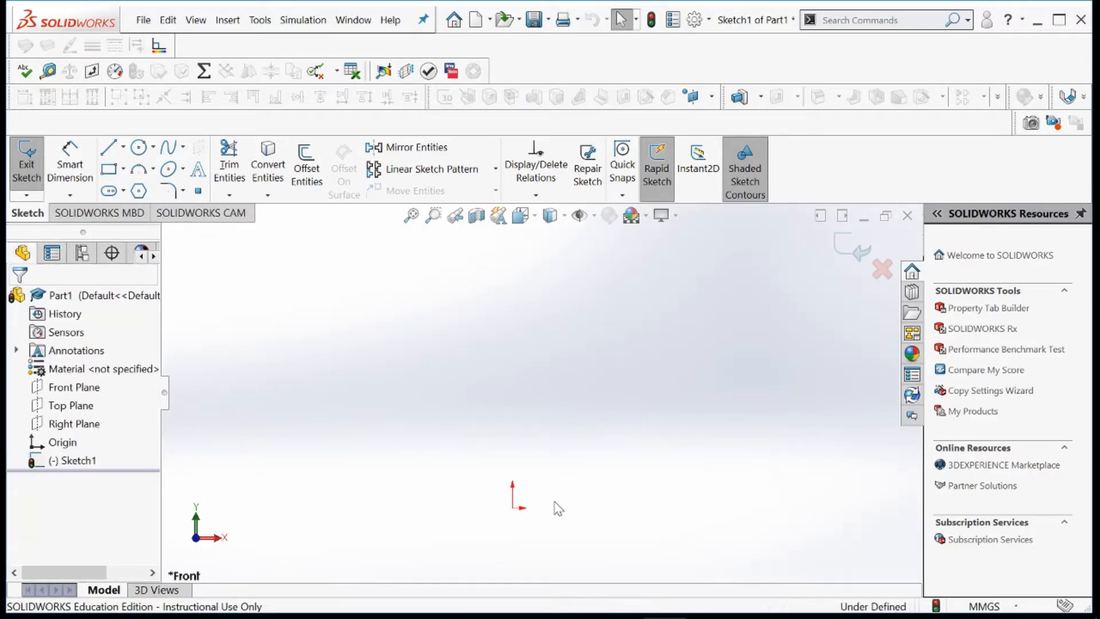
# Draw a vertical centerline about 50 mm long upward from the origin
pyautogui.click(123, 147)
pyautogui.click(148, 189)
pyautogui.click(513, 507)
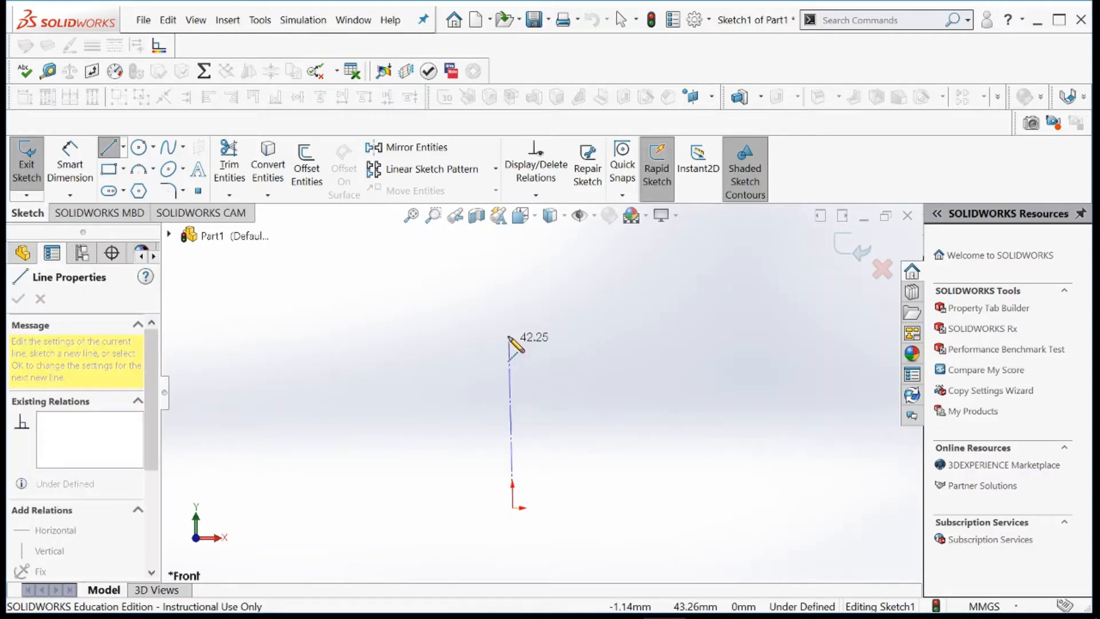
pyautogui.click(512, 311)
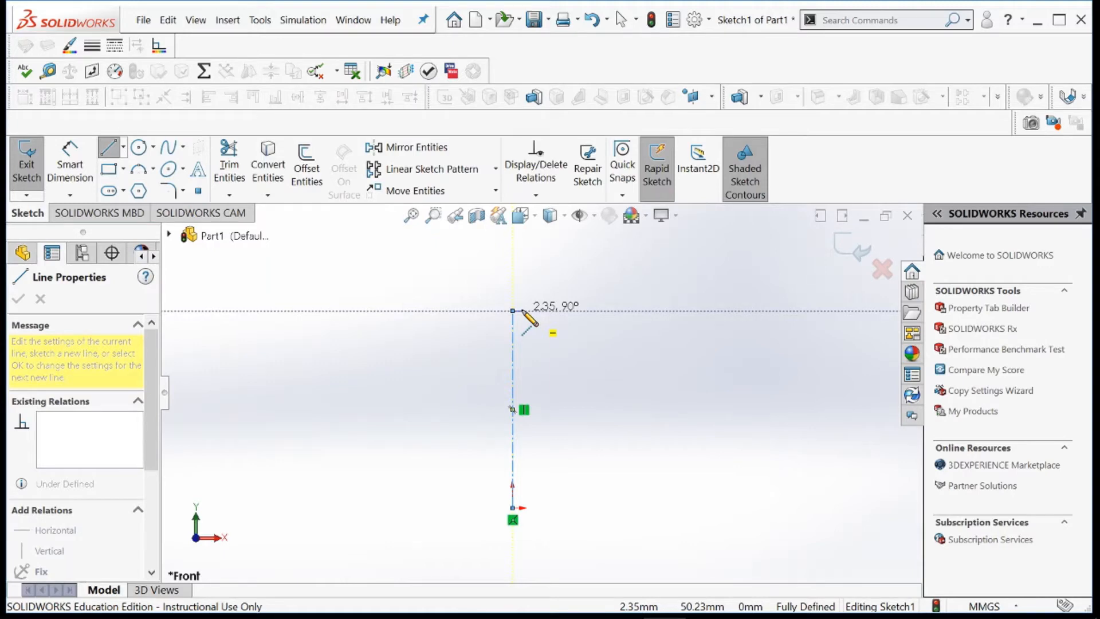
pyautogui.press('Escape')
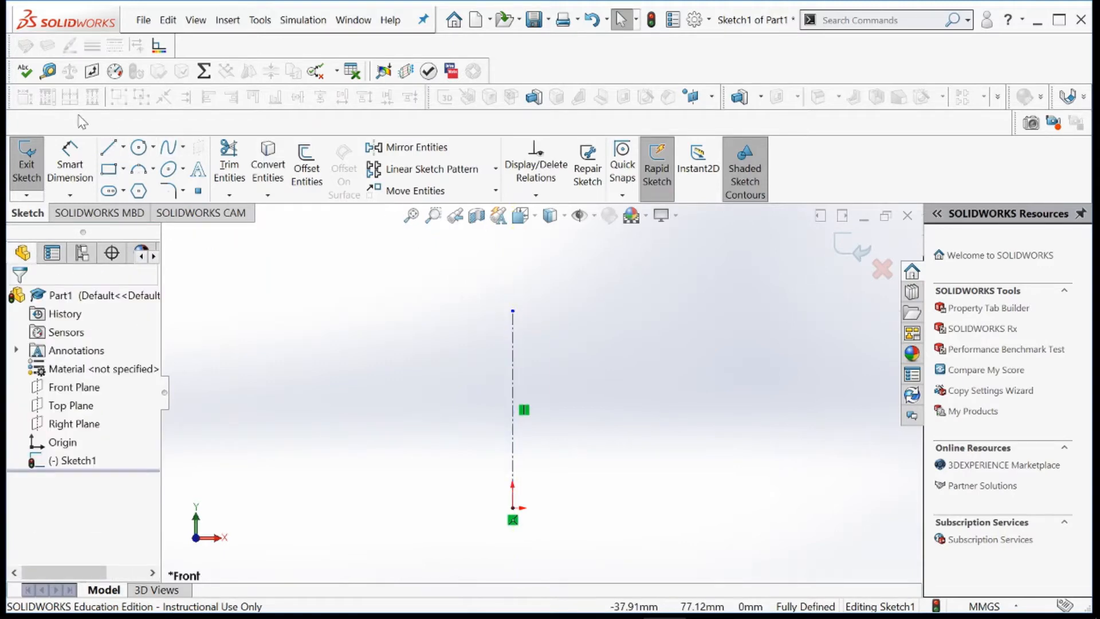
# Dimension the vertical centerline's length as 400 mm, placing the dimension to its left
pyautogui.click(70, 167)
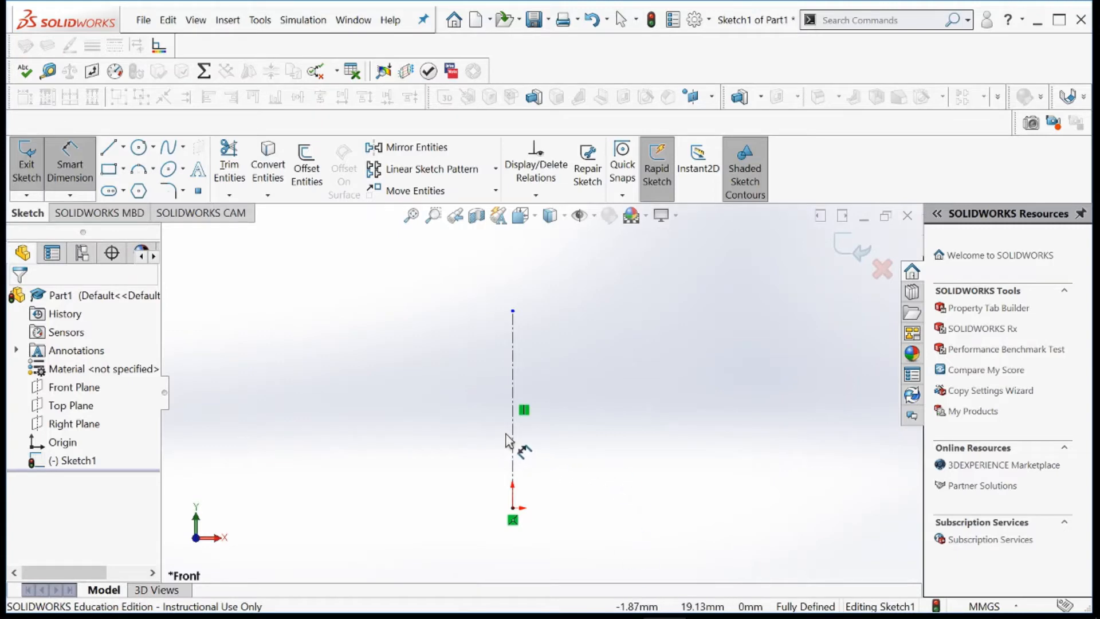
pyautogui.click(377, 452)
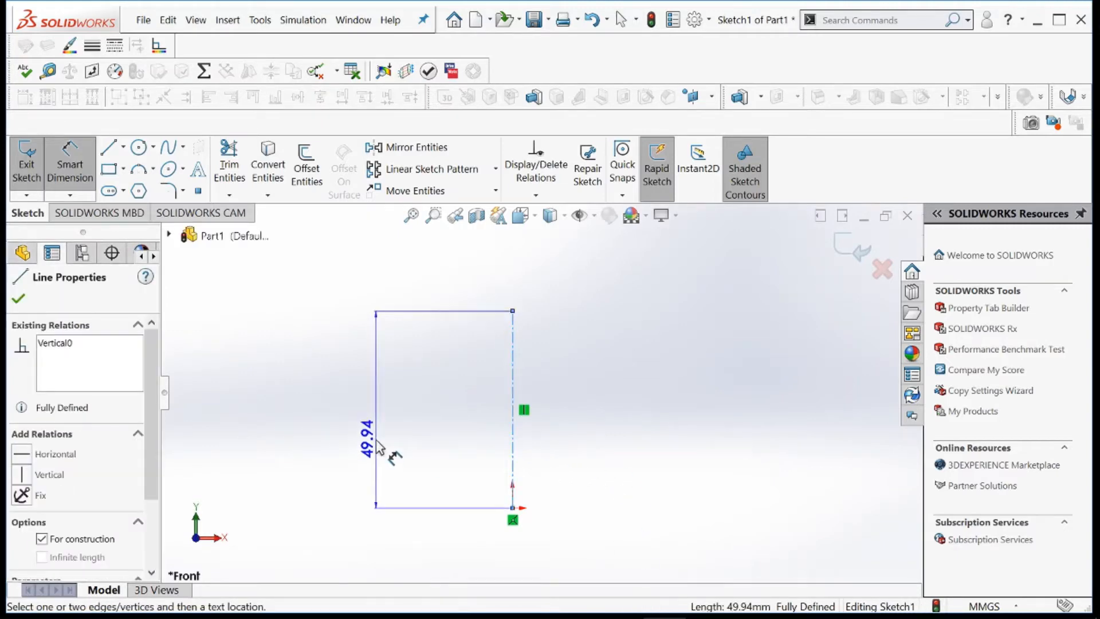
pyautogui.click(380, 445)
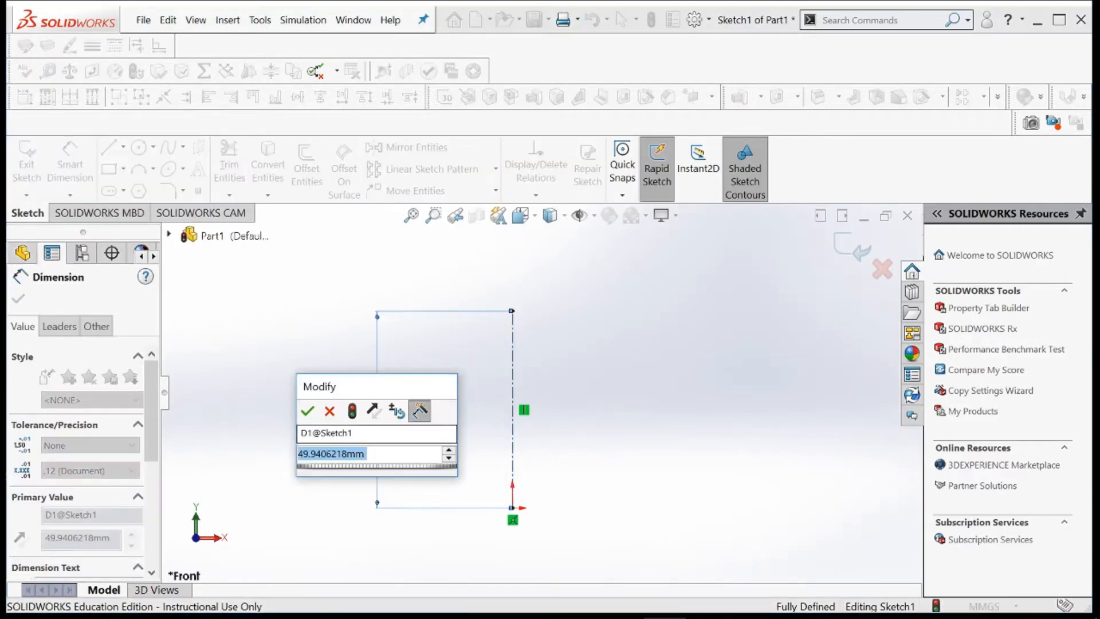
pyautogui.press('BackSpace')
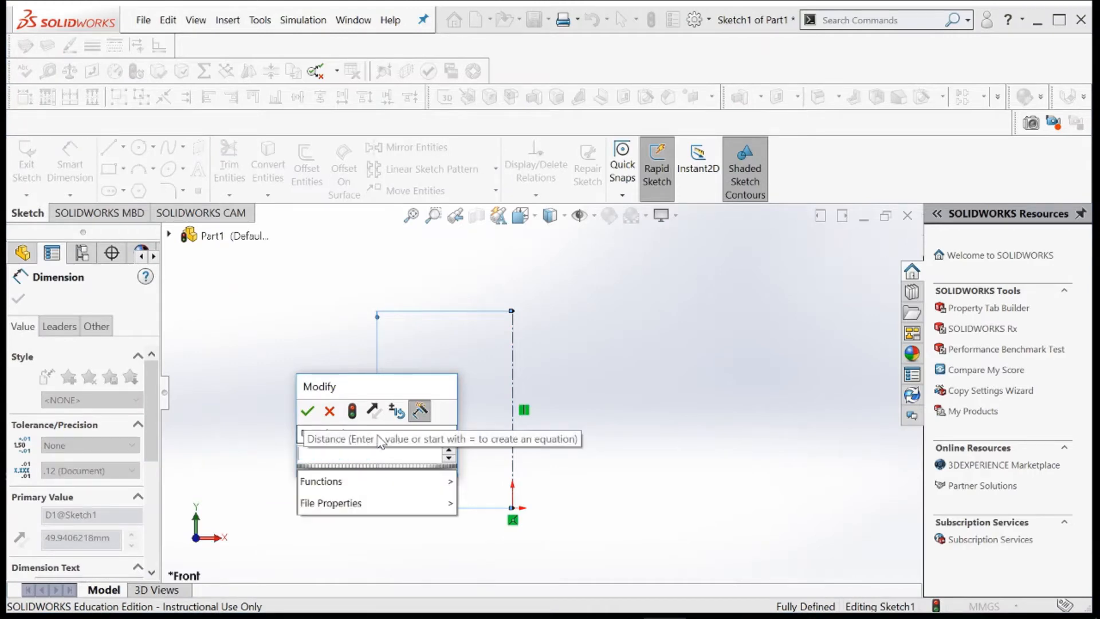
pyautogui.write('400')
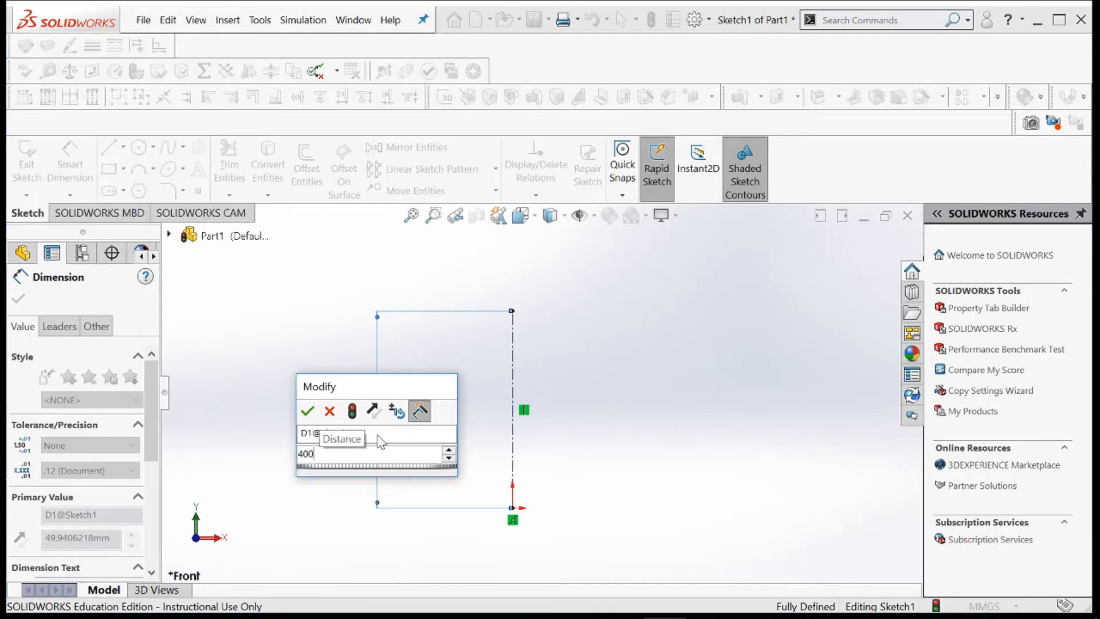
pyautogui.press('Return')
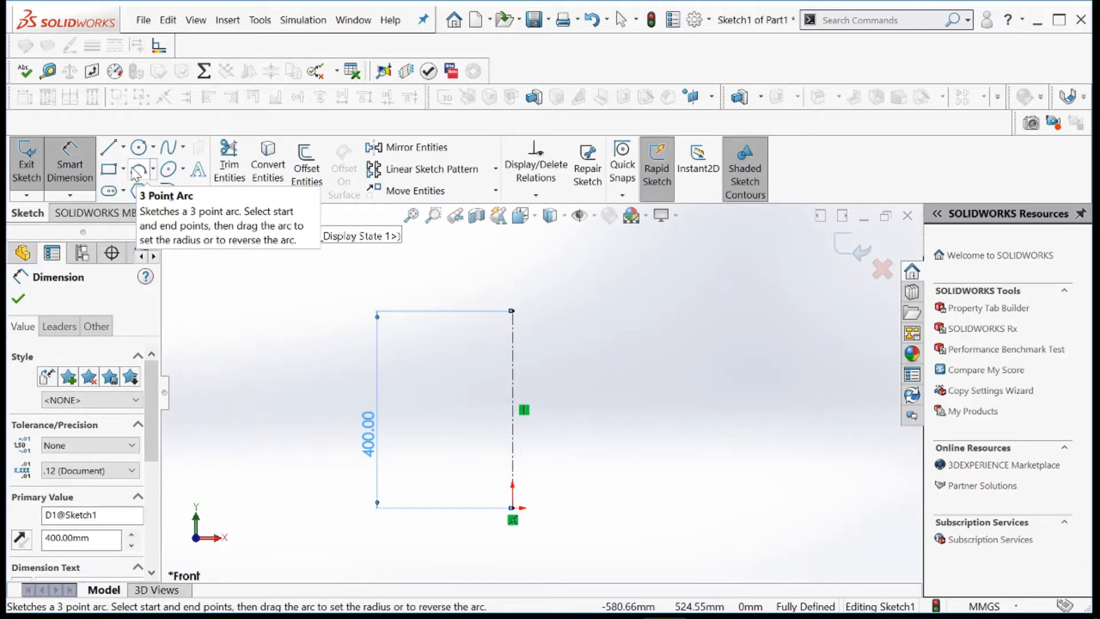
# Draw a horizontal line about 76 mm long to the right from the centerline's upper endpoint
pyautogui.click(109, 150)
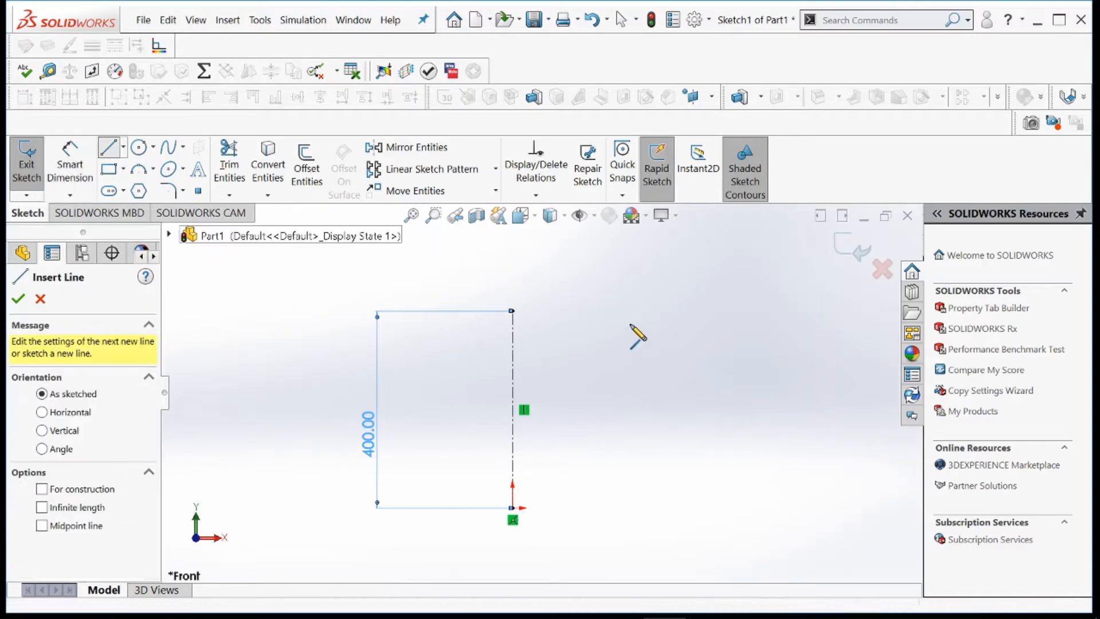
pyautogui.click(513, 311)
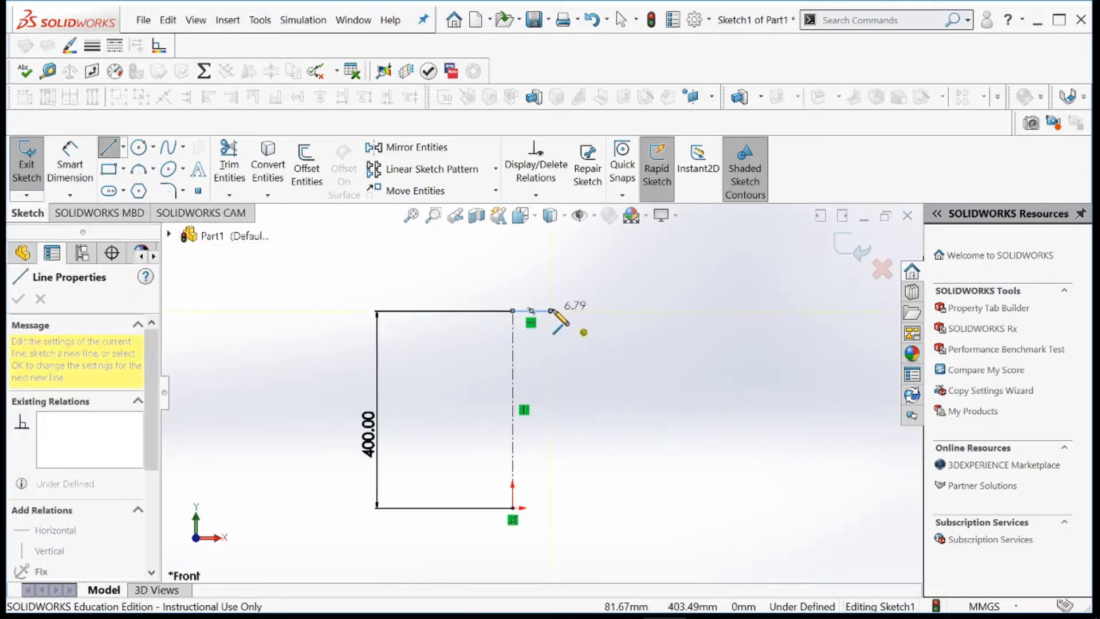
pyautogui.press('Escape')
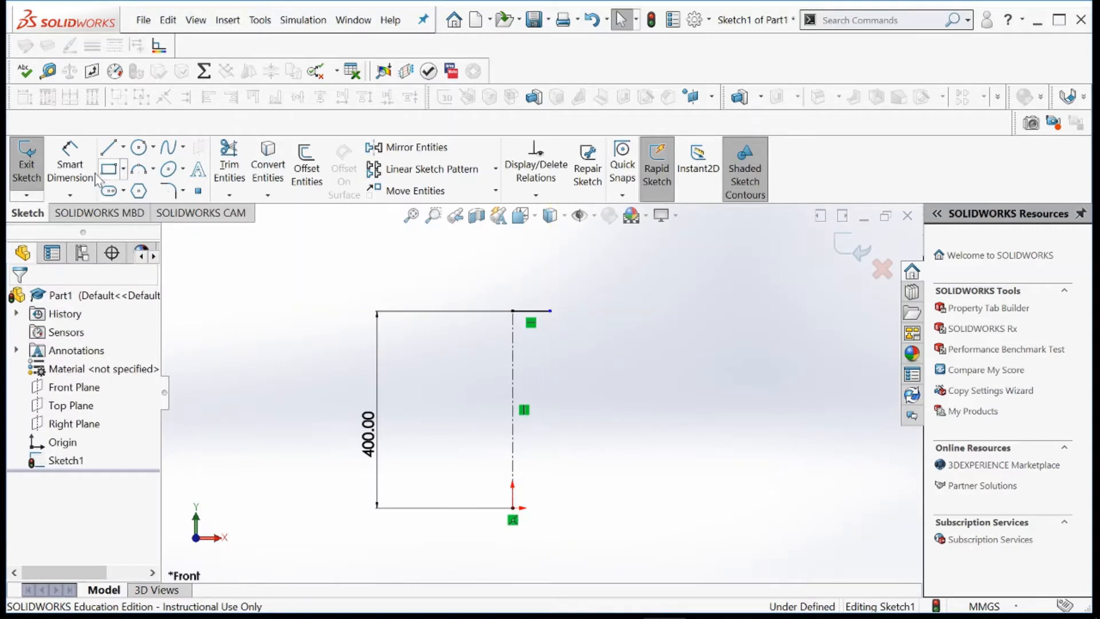
# Dimension the short horizontal line at the top of the centerline as 25 mm
pyautogui.click(73, 166)
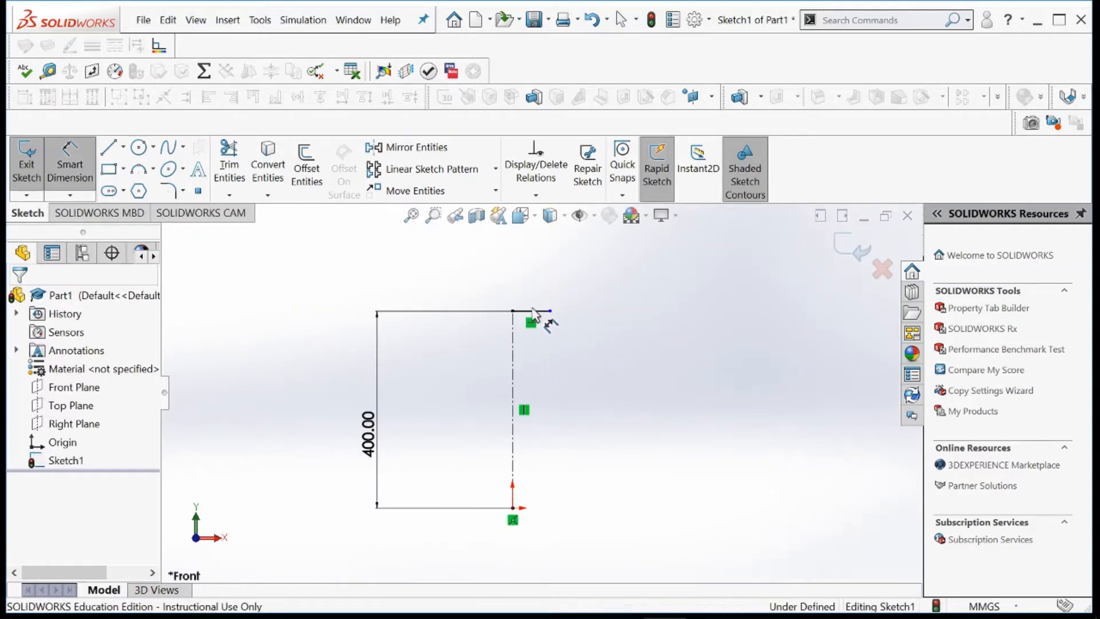
pyautogui.click(534, 312)
pyautogui.click(545, 289)
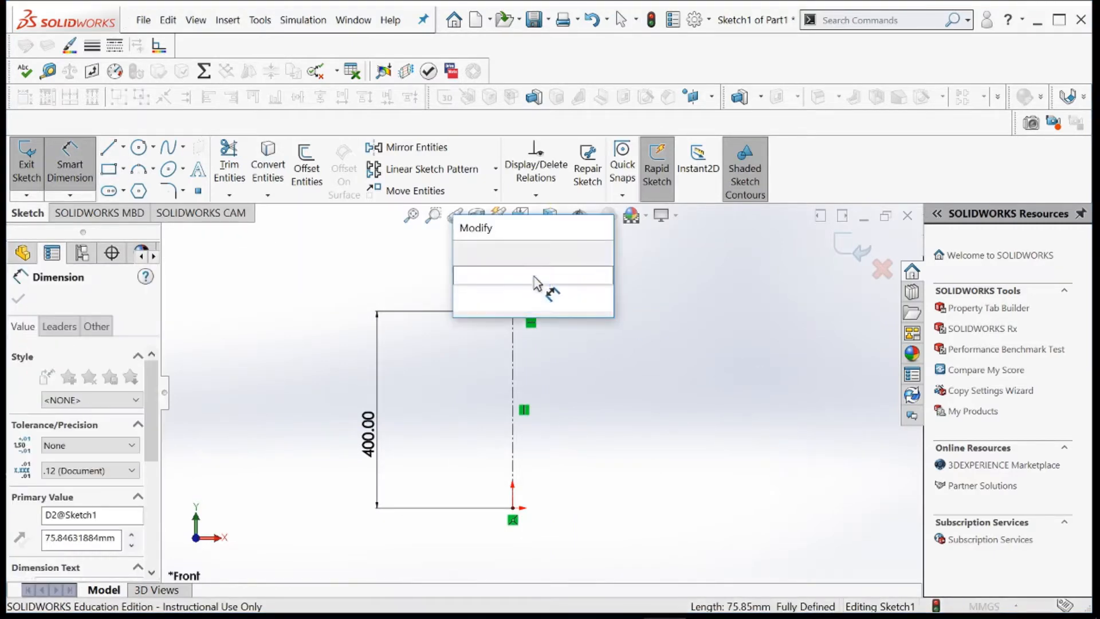
pyautogui.write('25')
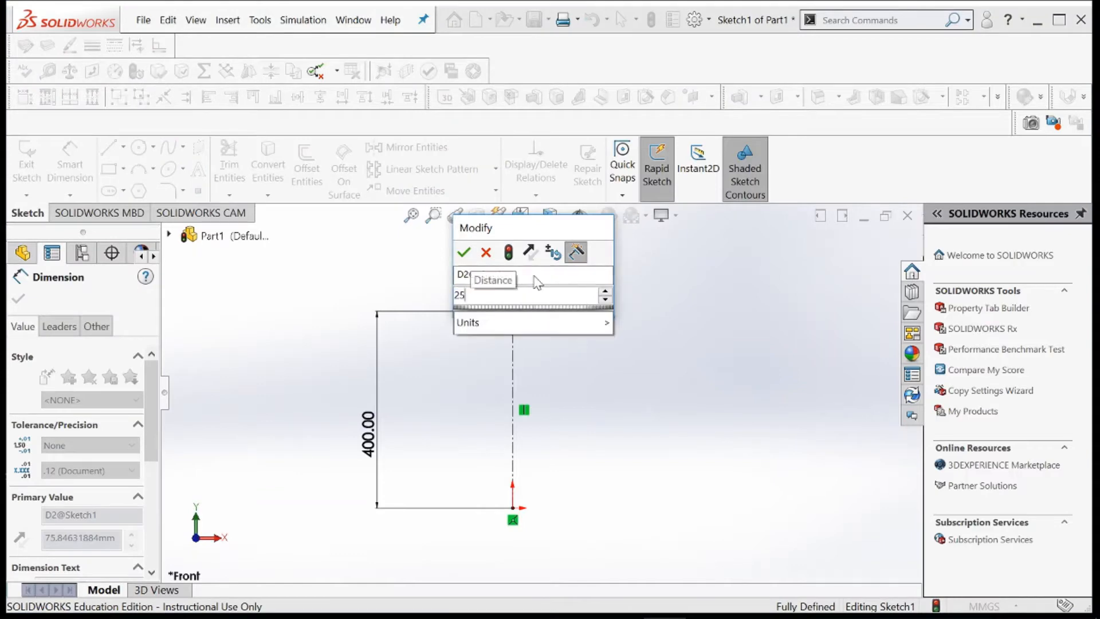
pyautogui.click(464, 255)
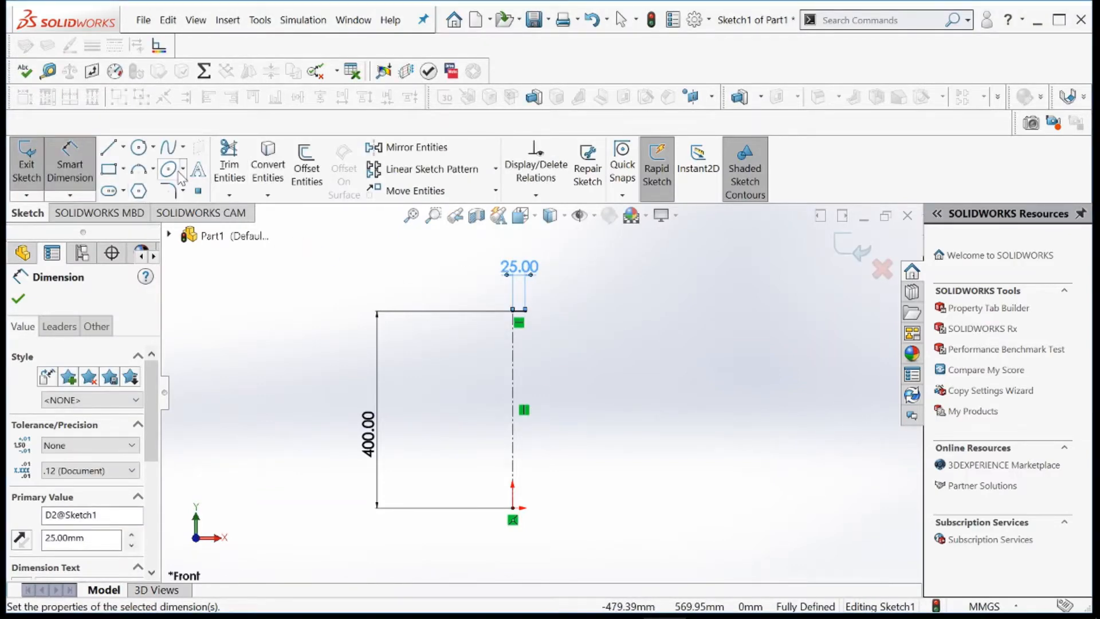
# Draw a vertical line about 150 mm long downward from the right end of the 25 mm line
pyautogui.click(111, 151)
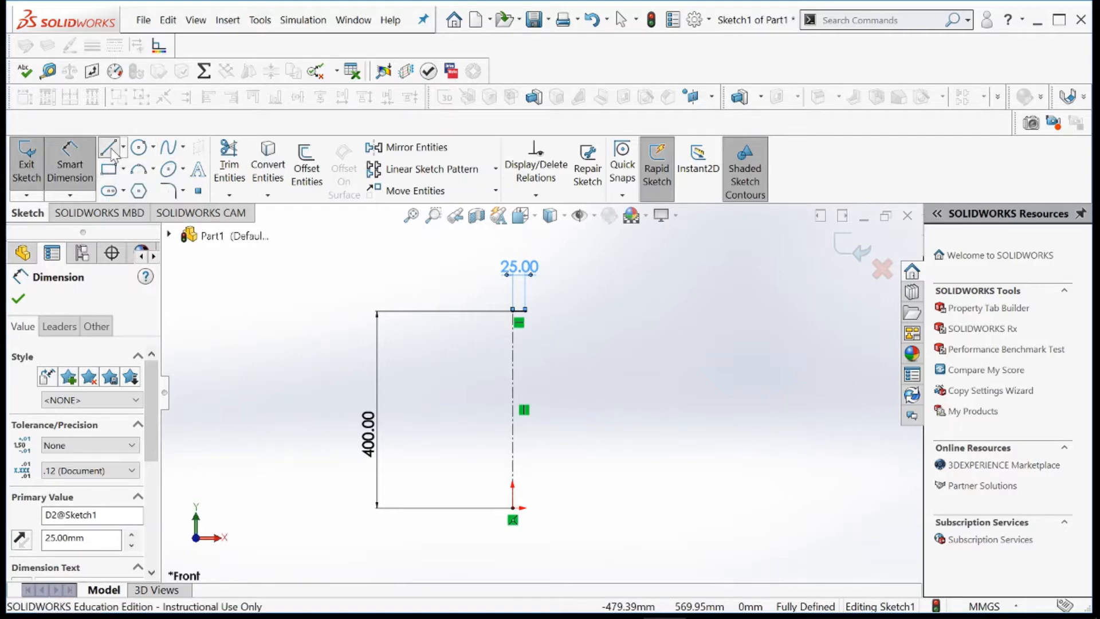
pyautogui.click(524, 312)
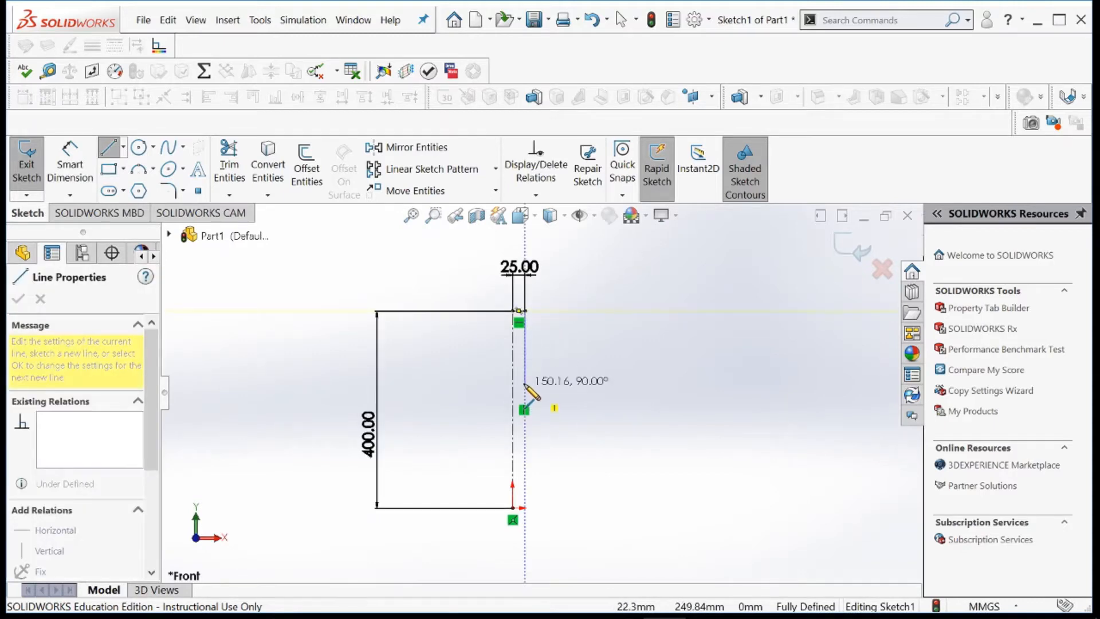
pyautogui.click(525, 384)
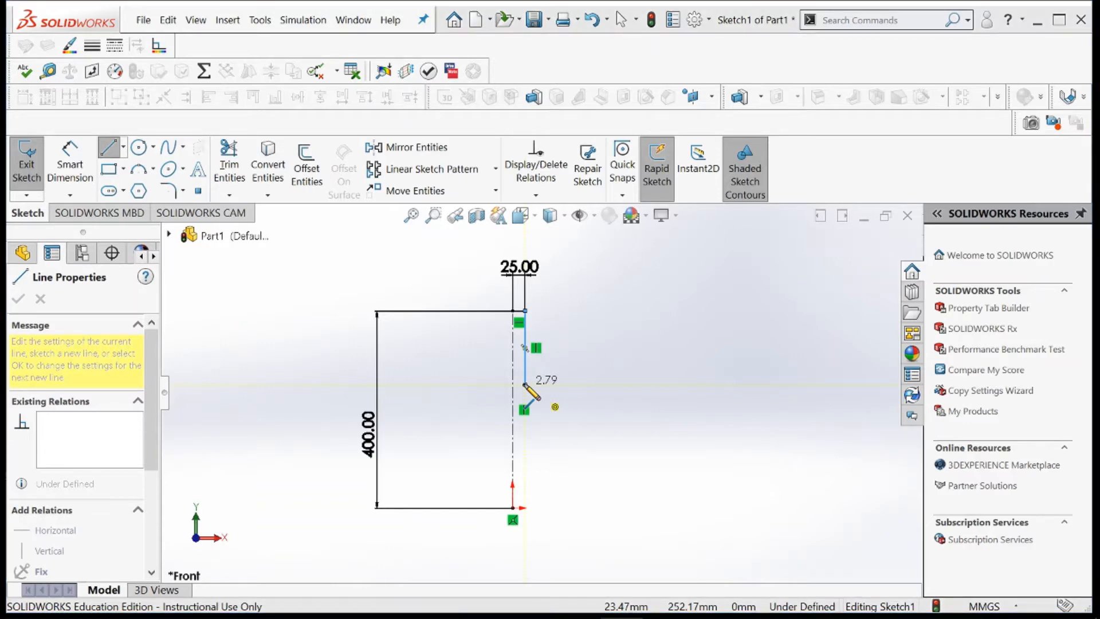
pyautogui.scroll(-2, 524, 385)
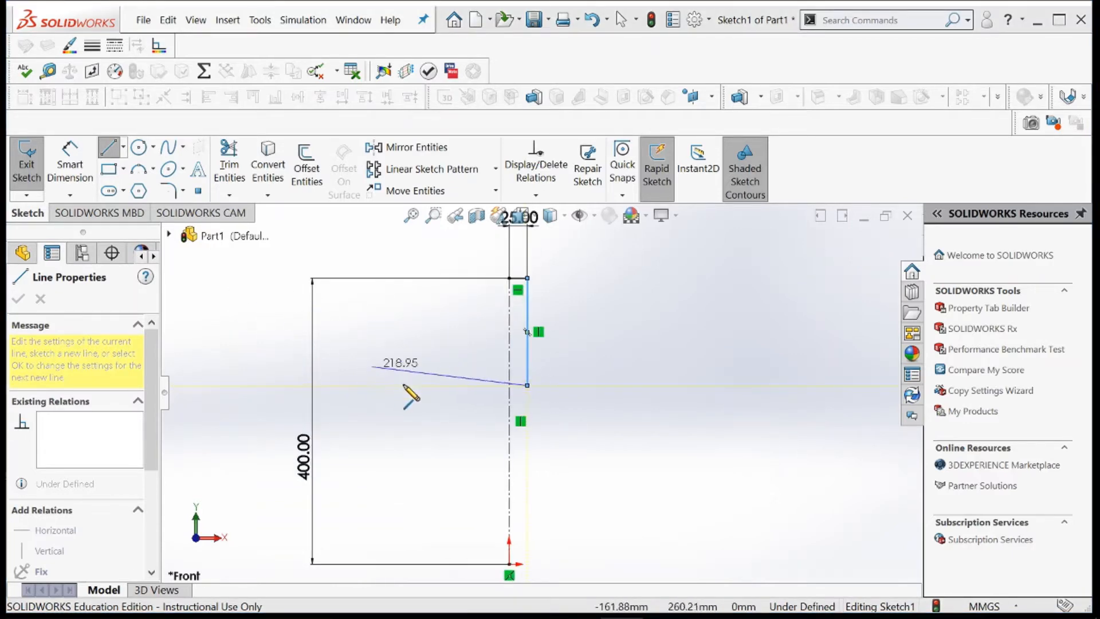
pyautogui.click(462, 410)
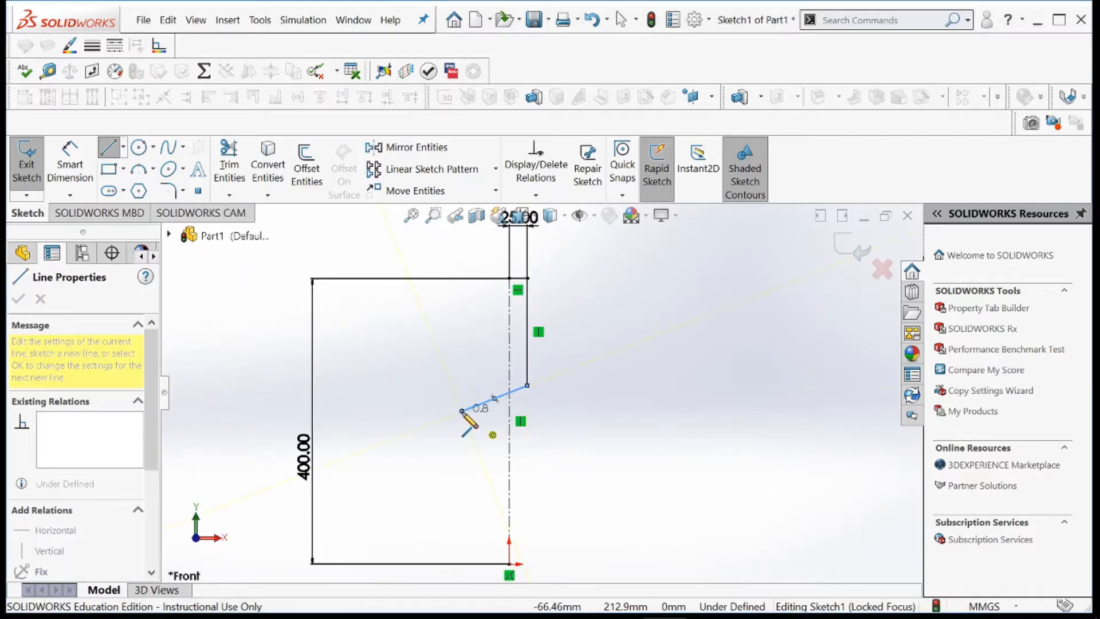
pyautogui.hotkey('ctrl', 'z')
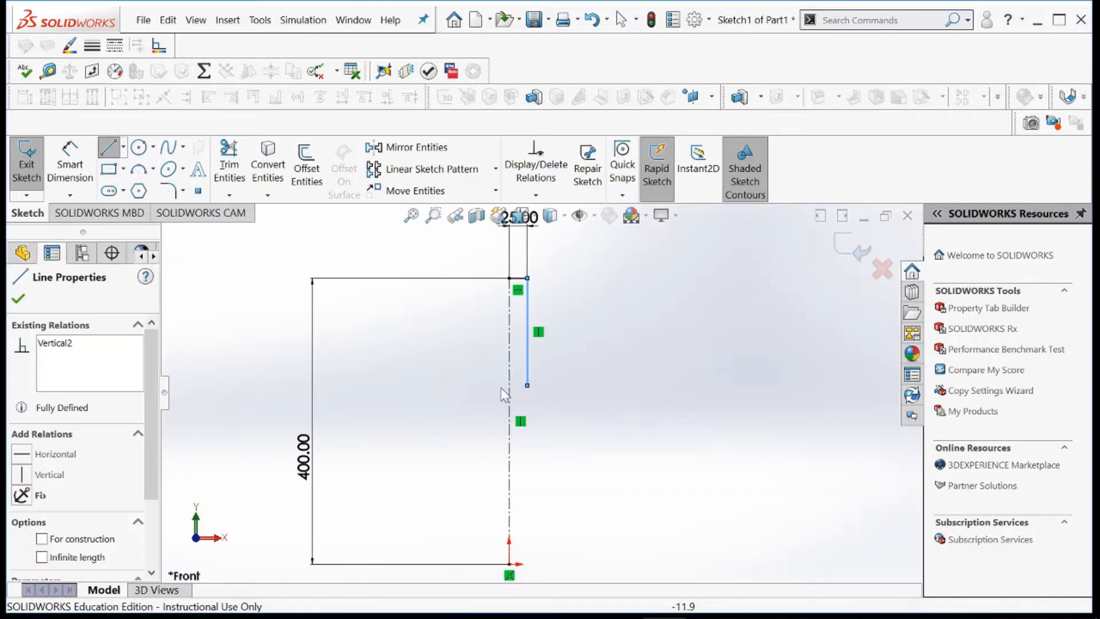
# Draw a five-point spline from the vertical line's lower end down near the origin and move its third point to about X 17.7, Y 140.7 mm
pyautogui.click(168, 147)
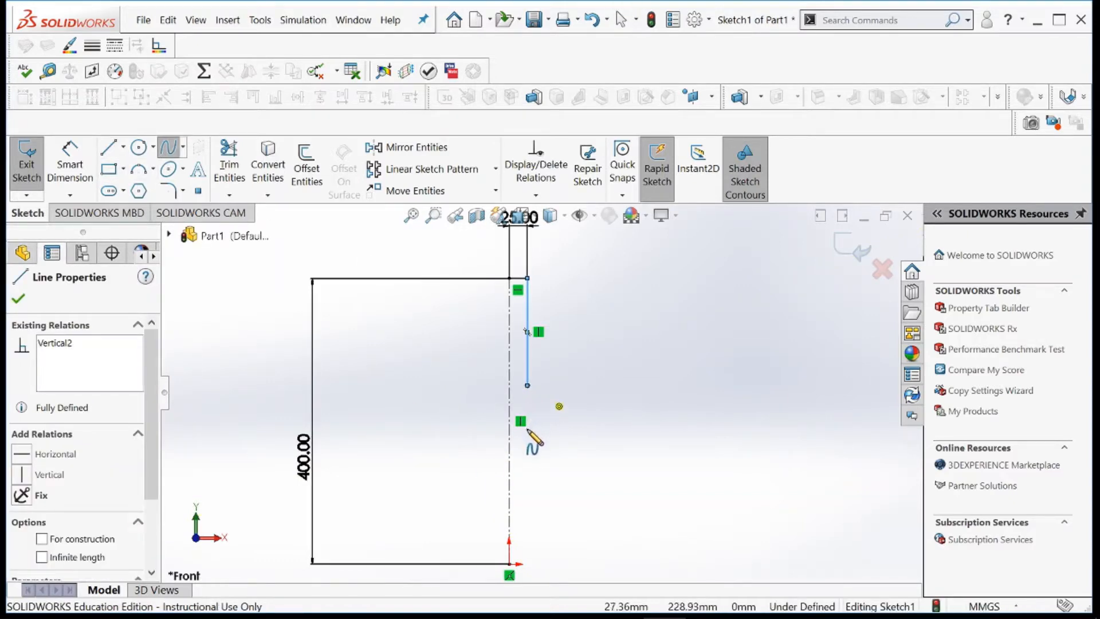
pyautogui.click(528, 386)
pyautogui.click(527, 446)
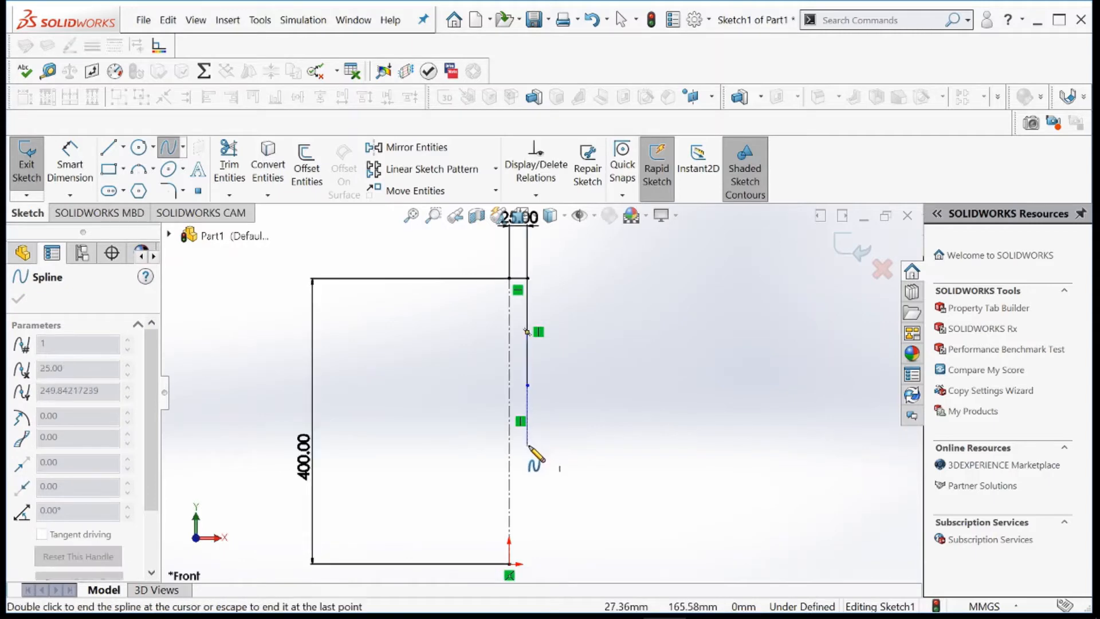
pyautogui.click(538, 456)
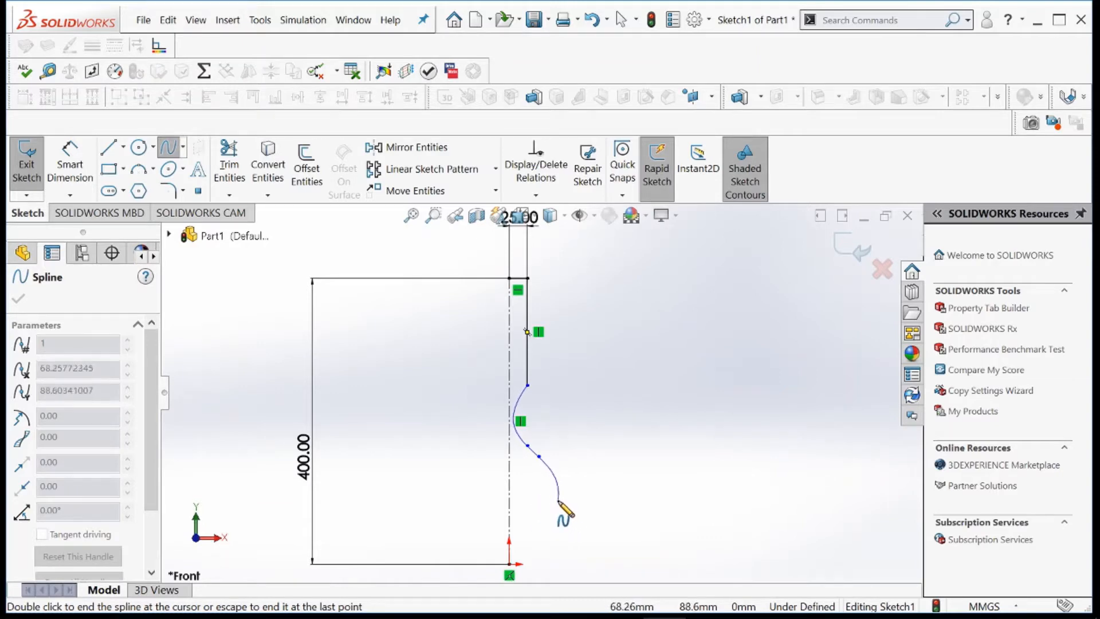
pyautogui.click(528, 526)
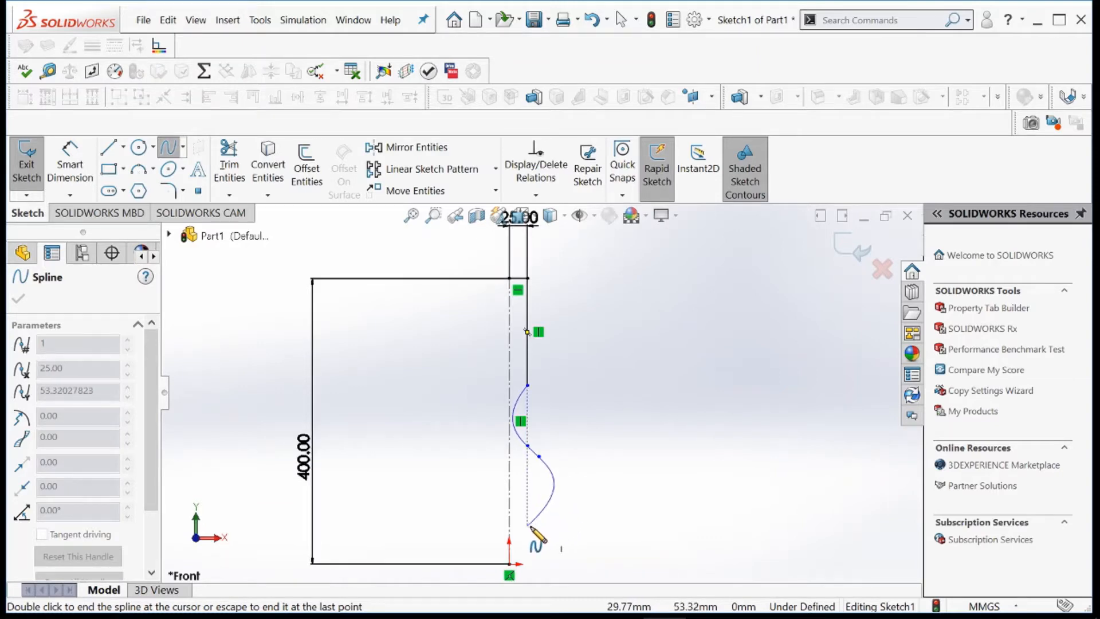
pyautogui.doubleClick(524, 555)
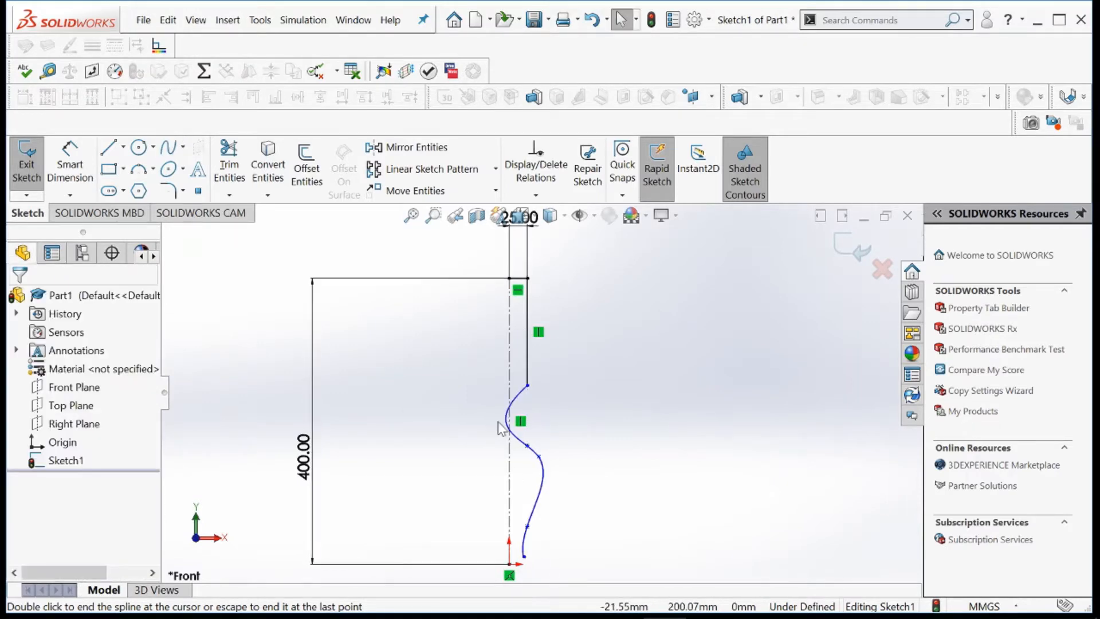
pyautogui.moveTo(527, 446)
pyautogui.mouseDown()
pyautogui.moveTo(531, 433)
pyautogui.moveTo(538, 459)
pyautogui.moveTo(521, 463)
pyautogui.mouseUp()
pyautogui.scroll(-2, 546, 487)
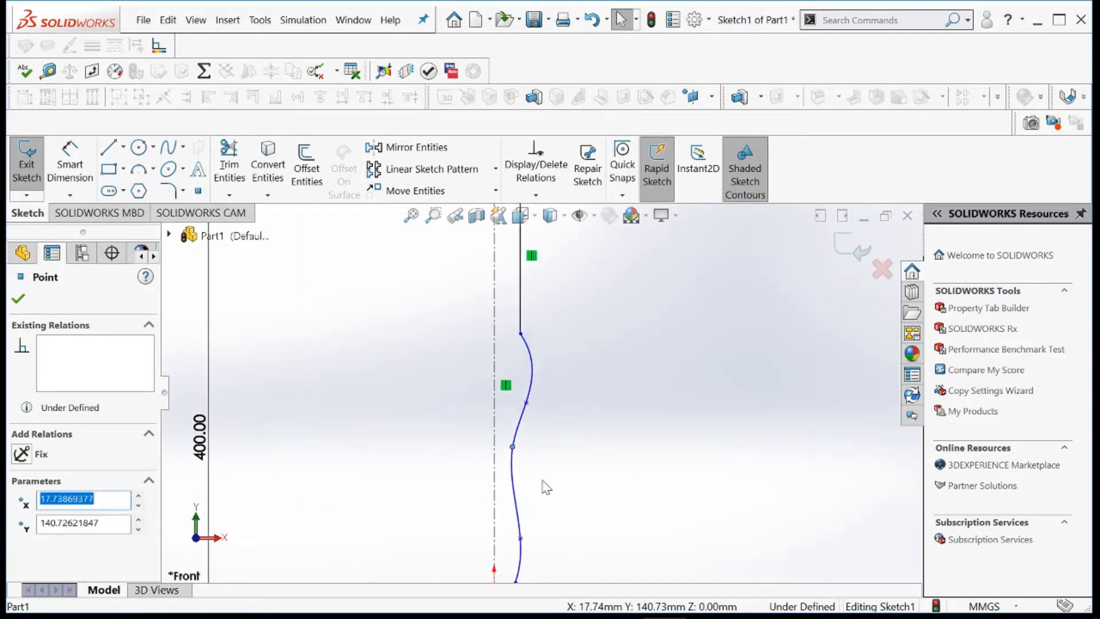
# Draw a vertical line about 10 mm long down from the spline's lower end, continuing with a horizontal line to the origin
pyautogui.scroll(3, 545, 487)
pyautogui.scroll(-4, 516, 532)
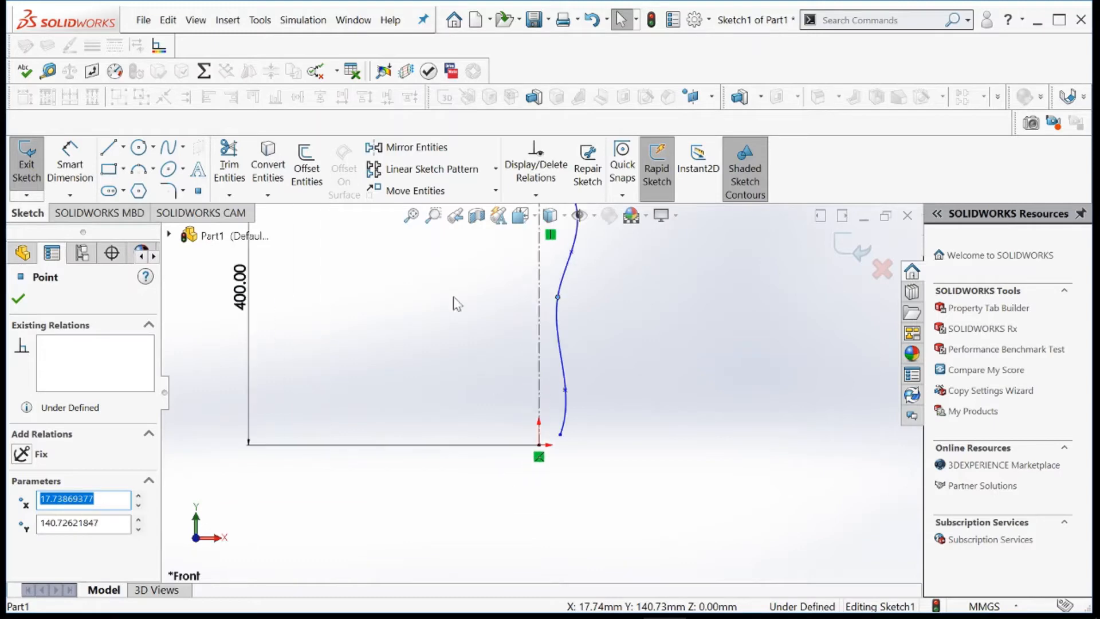
pyautogui.click(118, 156)
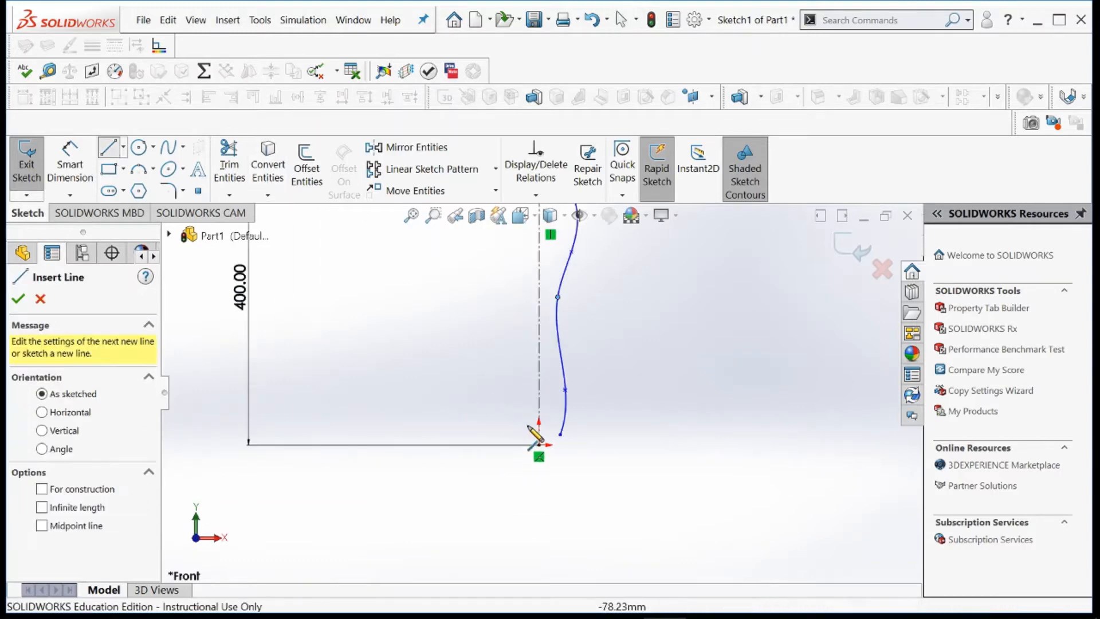
pyautogui.click(560, 435)
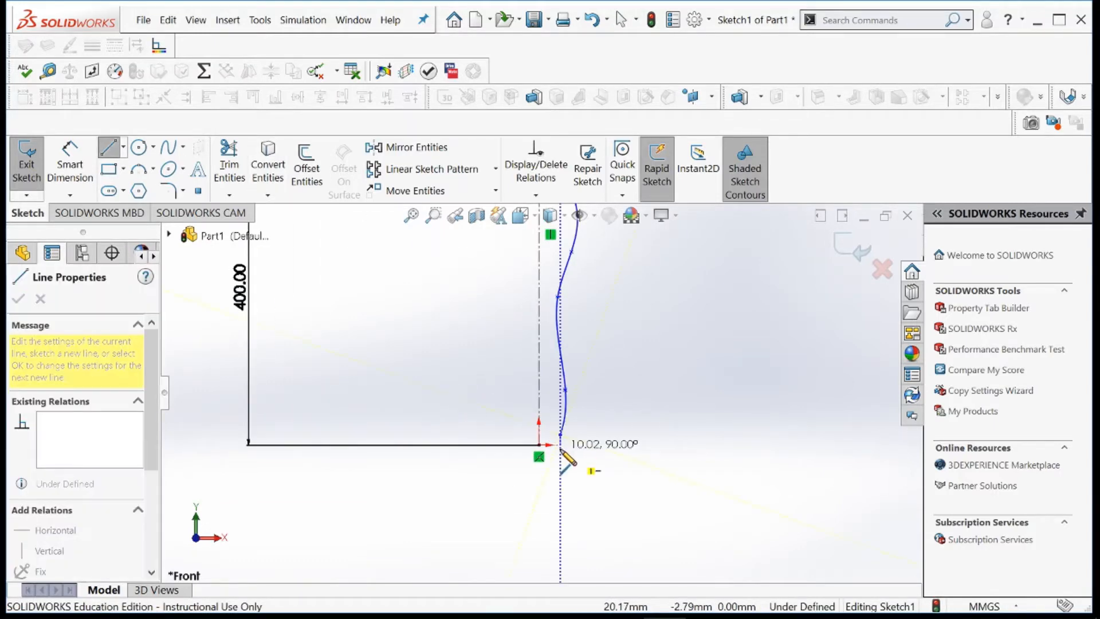
pyautogui.click(560, 445)
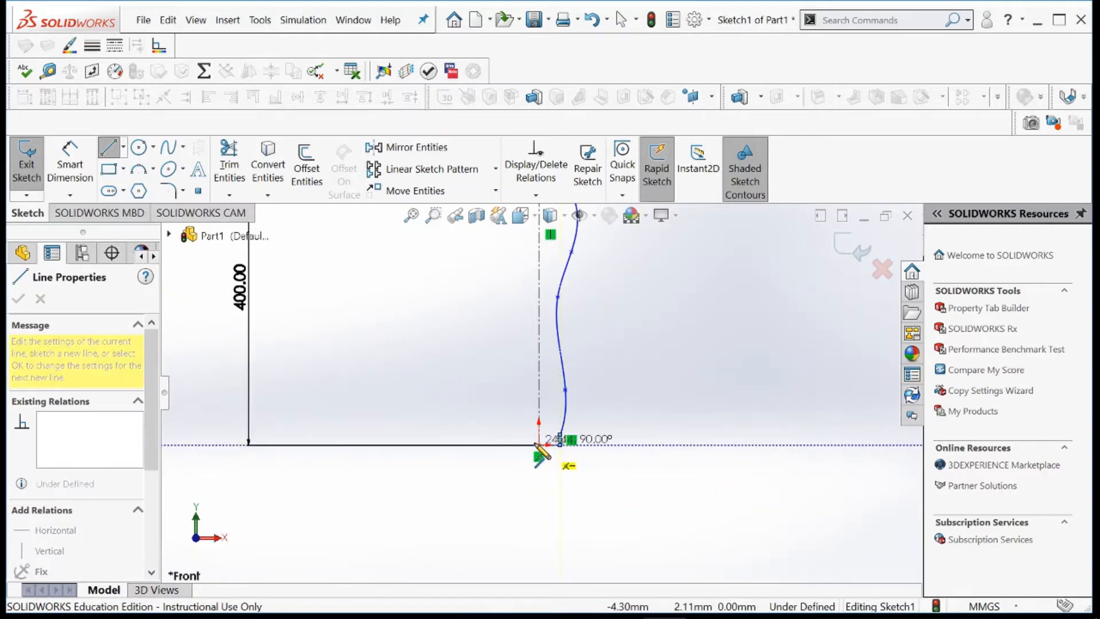
pyautogui.click(539, 445)
pyautogui.press('Escape')
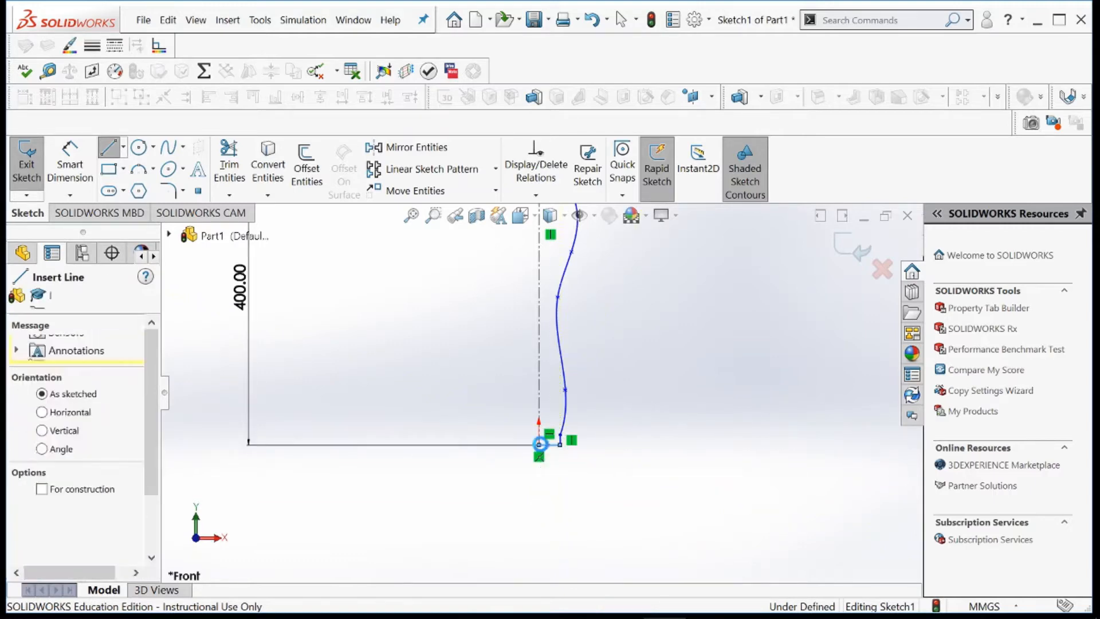
# Exit the sketch and revolve the profile 360° about the vertical centerline as a solid boss, allowing the open sketch to close automatically
pyautogui.scroll(6, 606, 277)
pyautogui.scroll(-4, 605, 278)
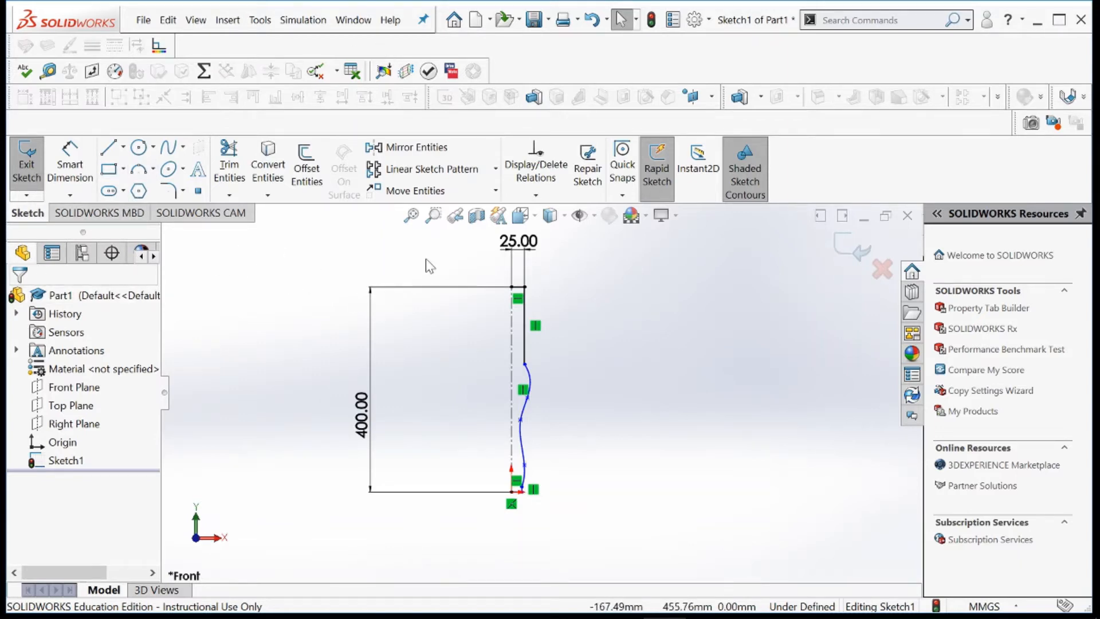
pyautogui.click(860, 252)
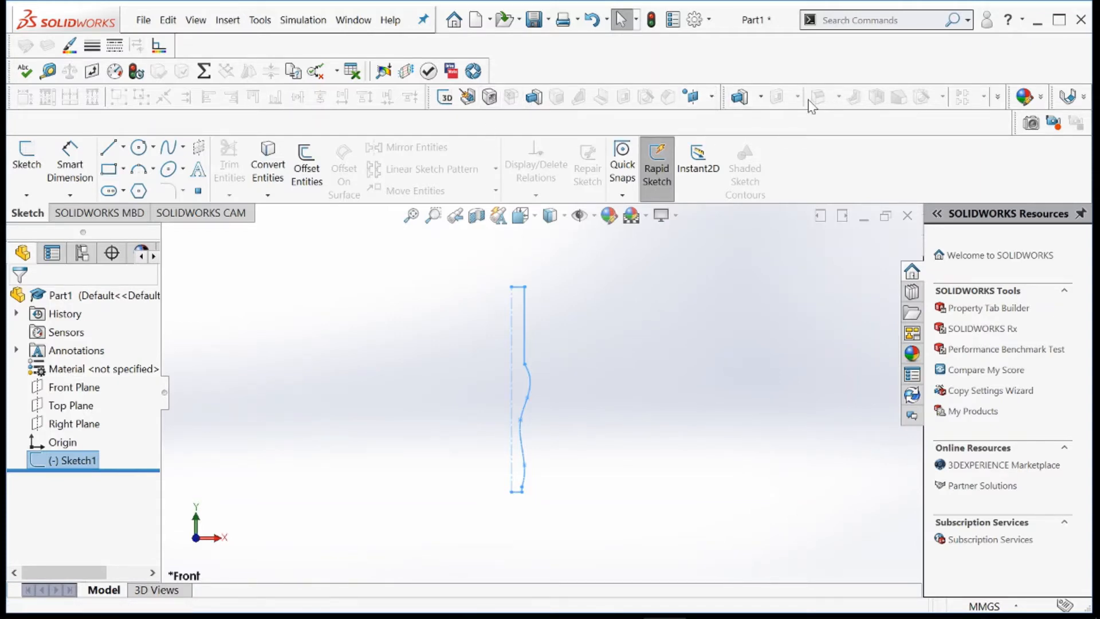
pyautogui.click(760, 97)
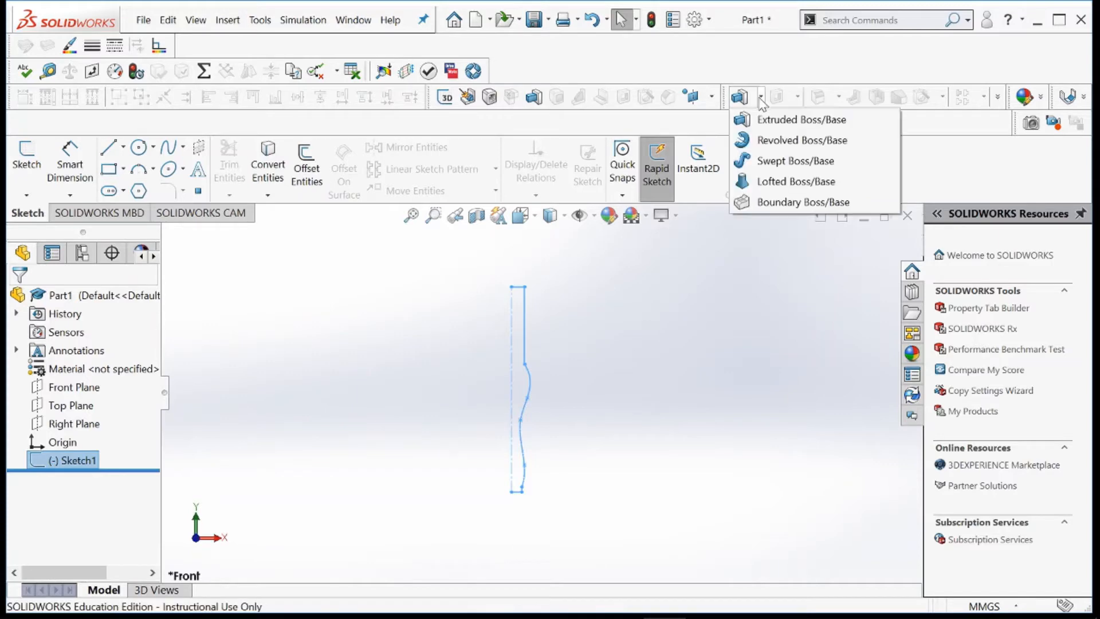
pyautogui.click(768, 143)
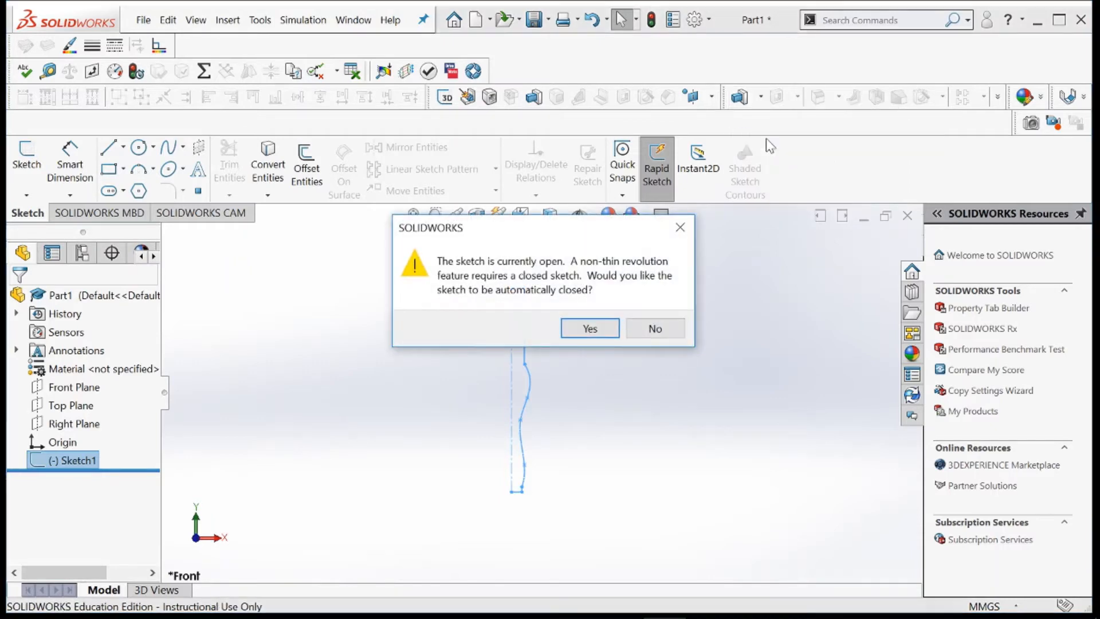
pyautogui.click(590, 329)
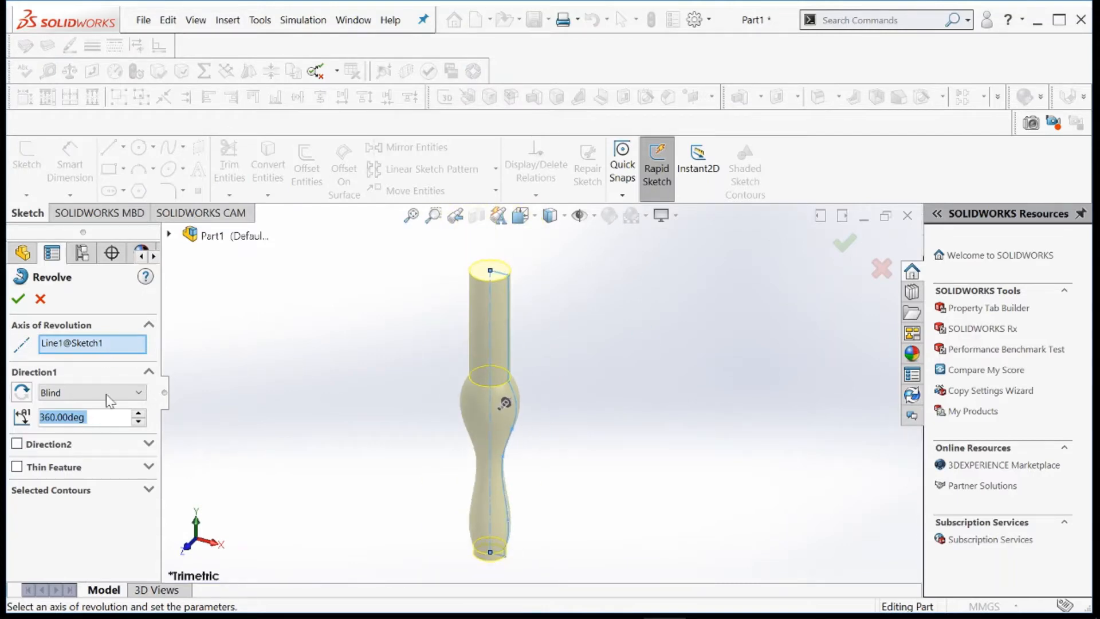
pyautogui.click(19, 299)
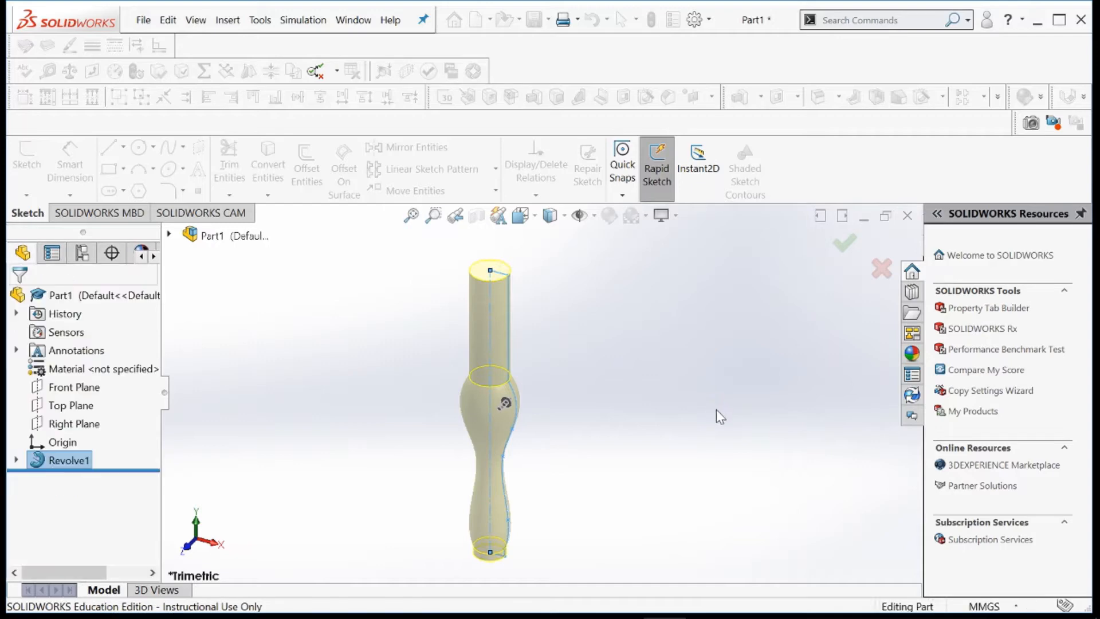
# Start saving the revolved part and set its file name to Leg 1
pyautogui.moveTo(550, 462)
pyautogui.mouseDown(button='middle')
pyautogui.moveTo(572, 376)
pyautogui.moveTo(527, 416)
pyautogui.moveTo(560, 497)
pyautogui.mouseUp(button='middle')
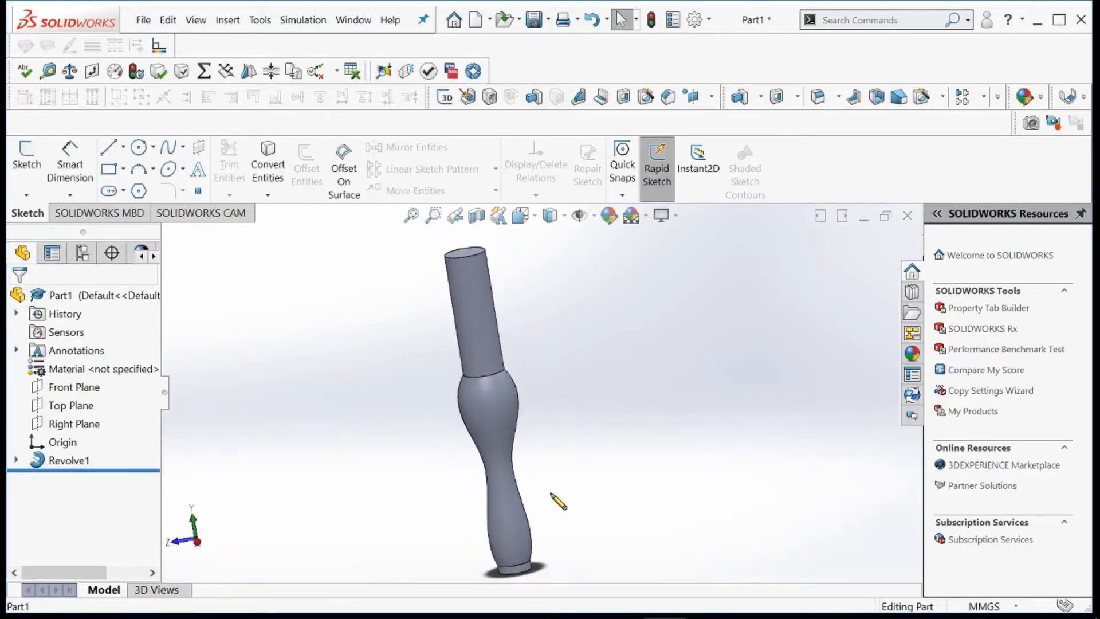
pyautogui.scroll(3, 544, 575)
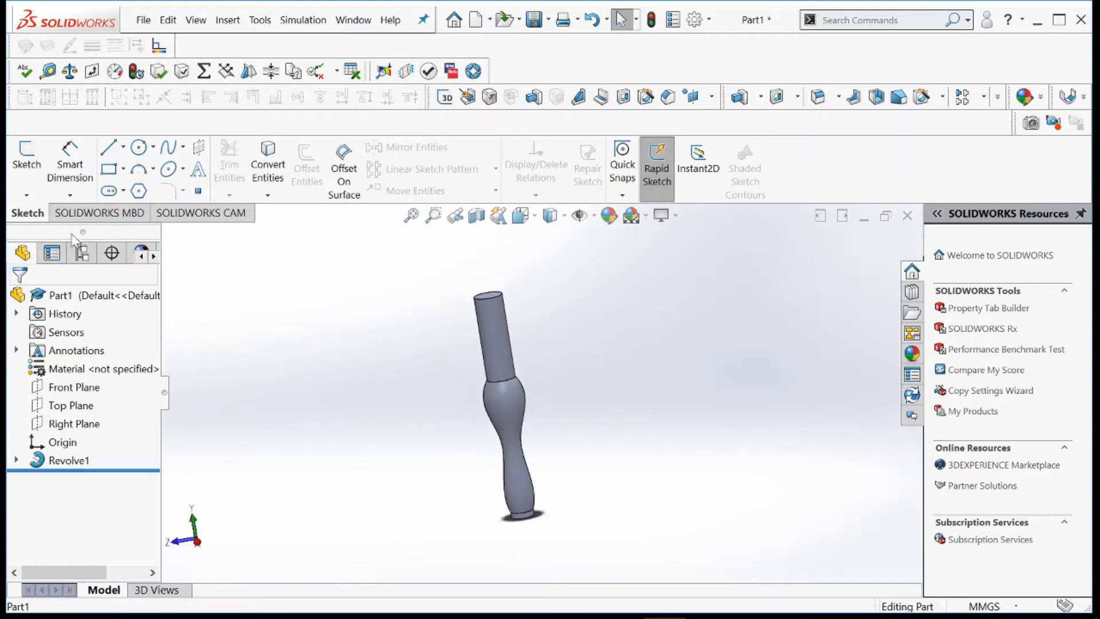
pyautogui.click(143, 21)
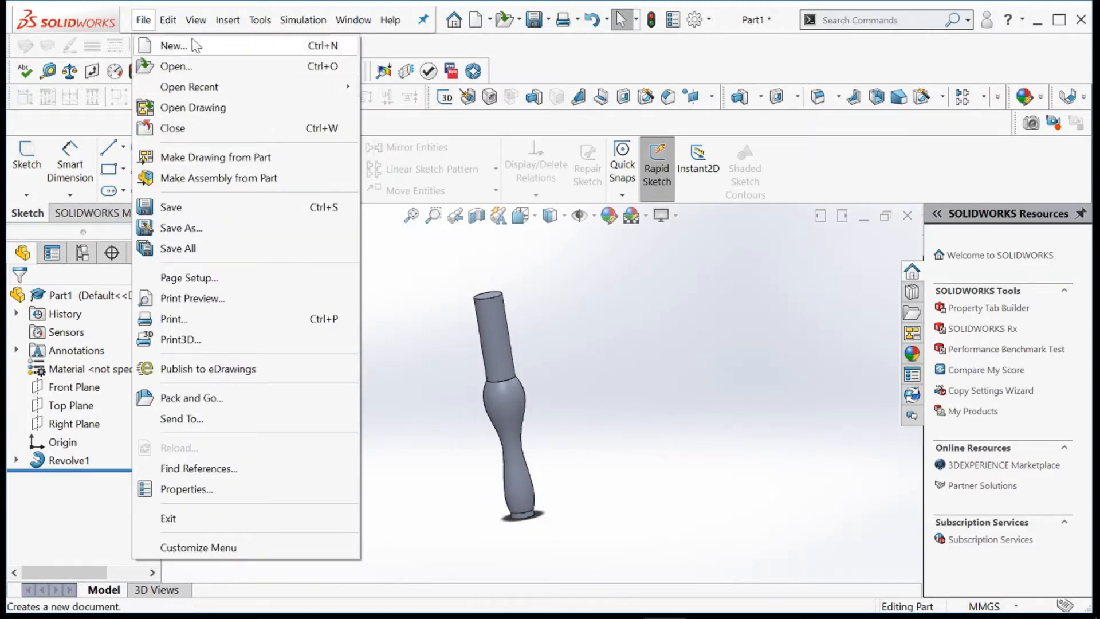
pyautogui.click(184, 207)
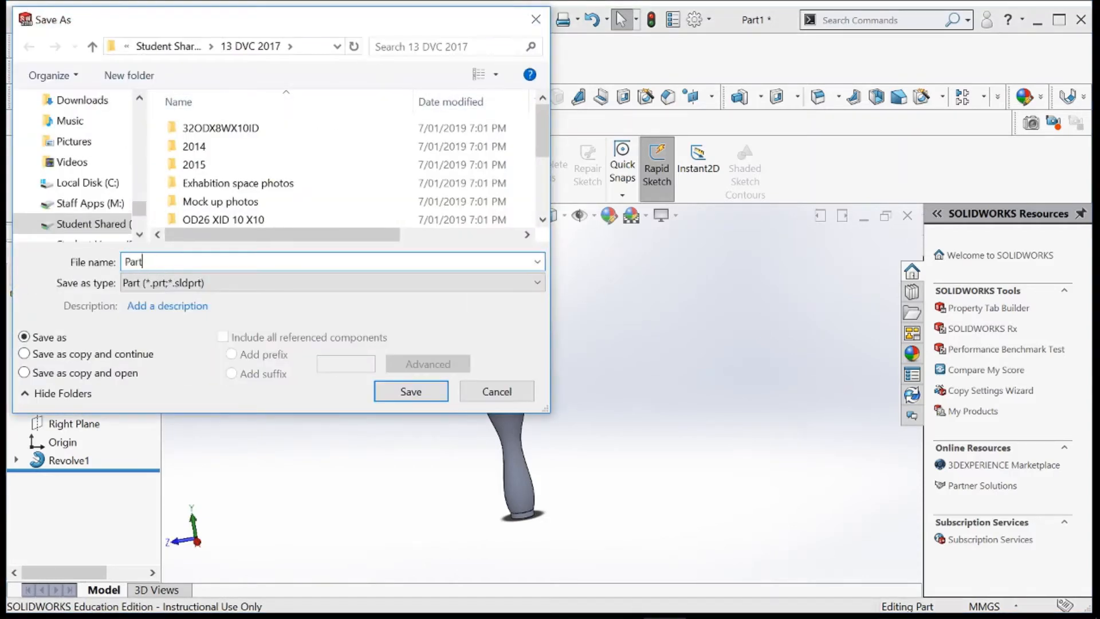
pyautogui.press('BackSpace')
pyautogui.press('BackSpace')
pyautogui.press('BackSpace')
pyautogui.press('BackSpace')
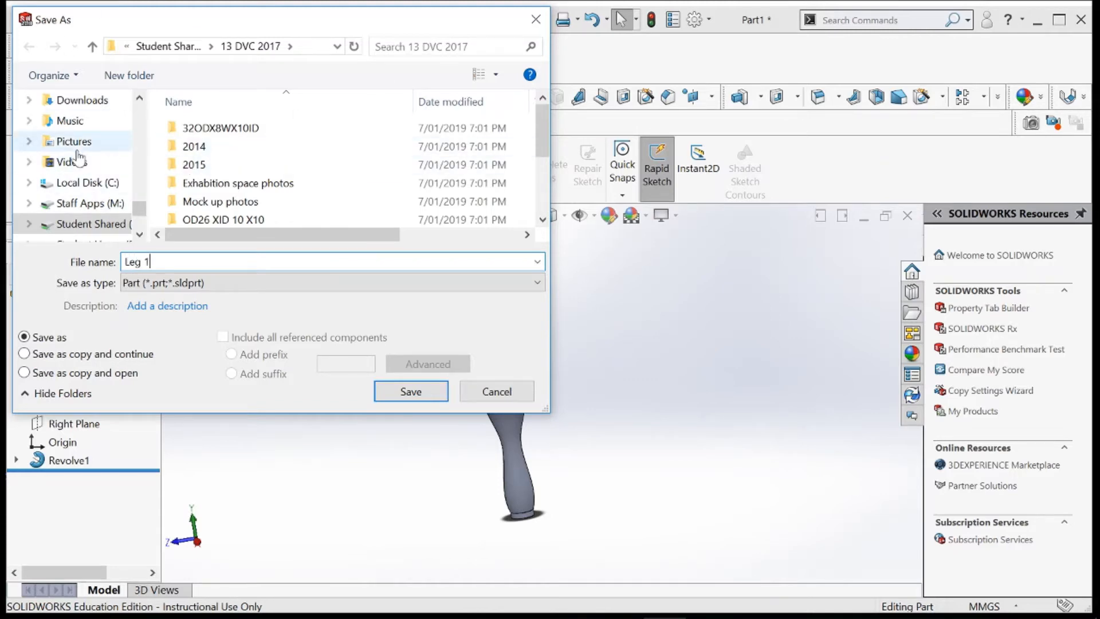
# Set the save location to the DVC 1 folder inside Documents > 2021
pyautogui.click(90, 104)
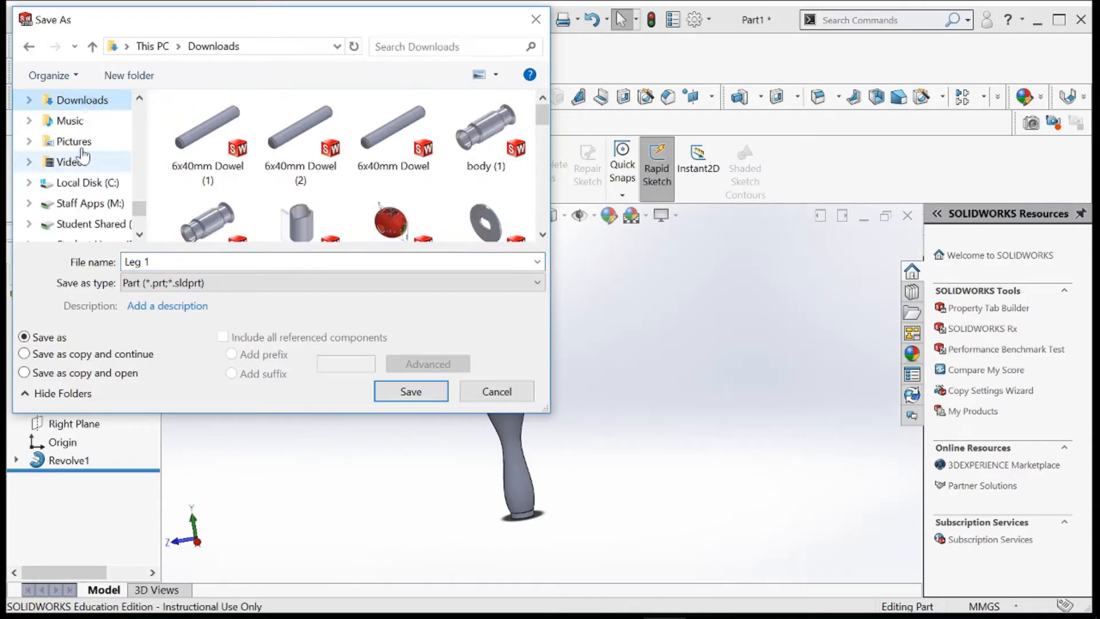
pyautogui.scroll(2, 80, 152)
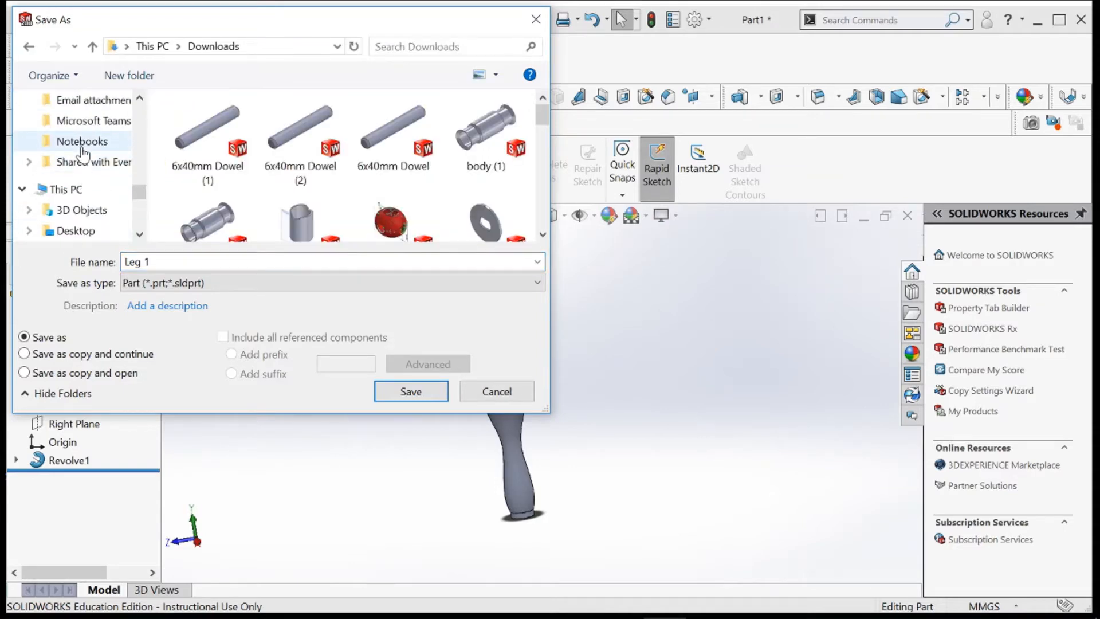
pyautogui.click(69, 189)
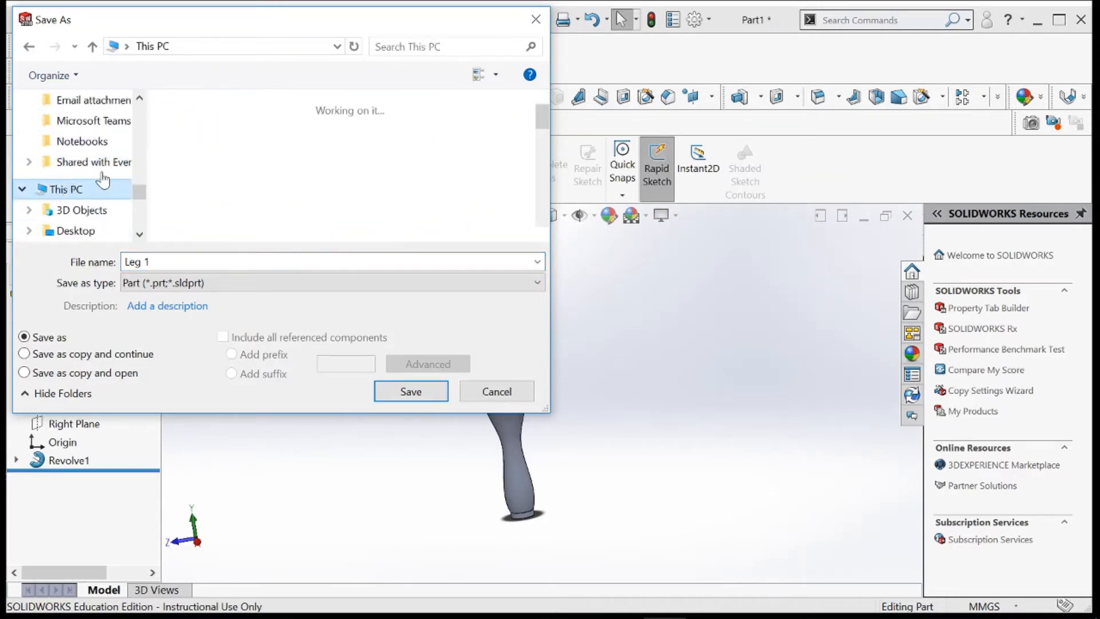
pyautogui.click(281, 170)
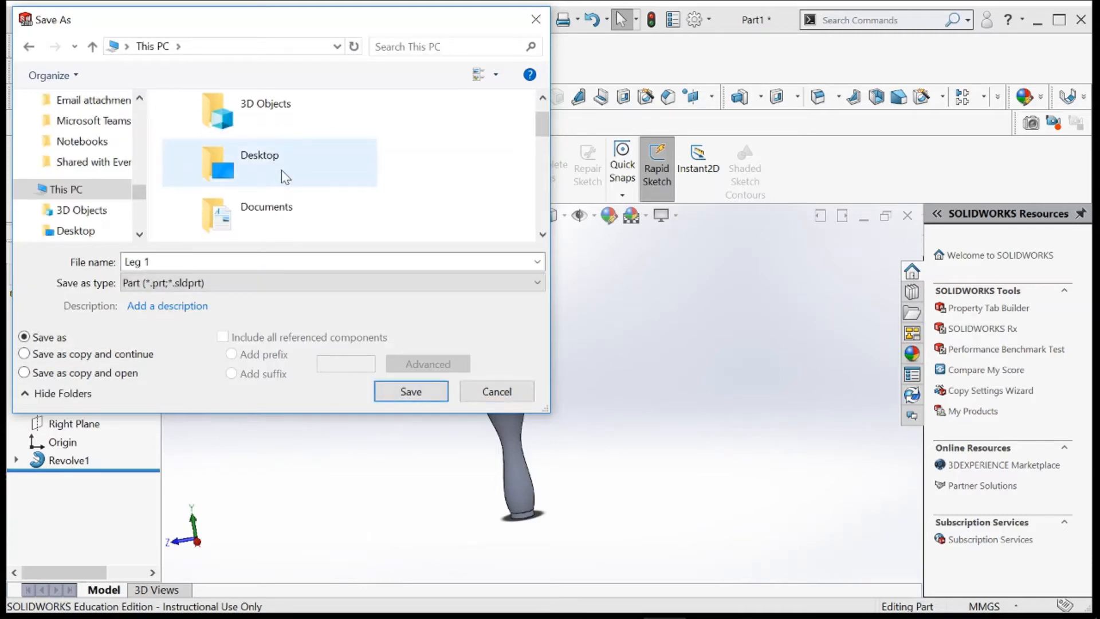
pyautogui.click(257, 215)
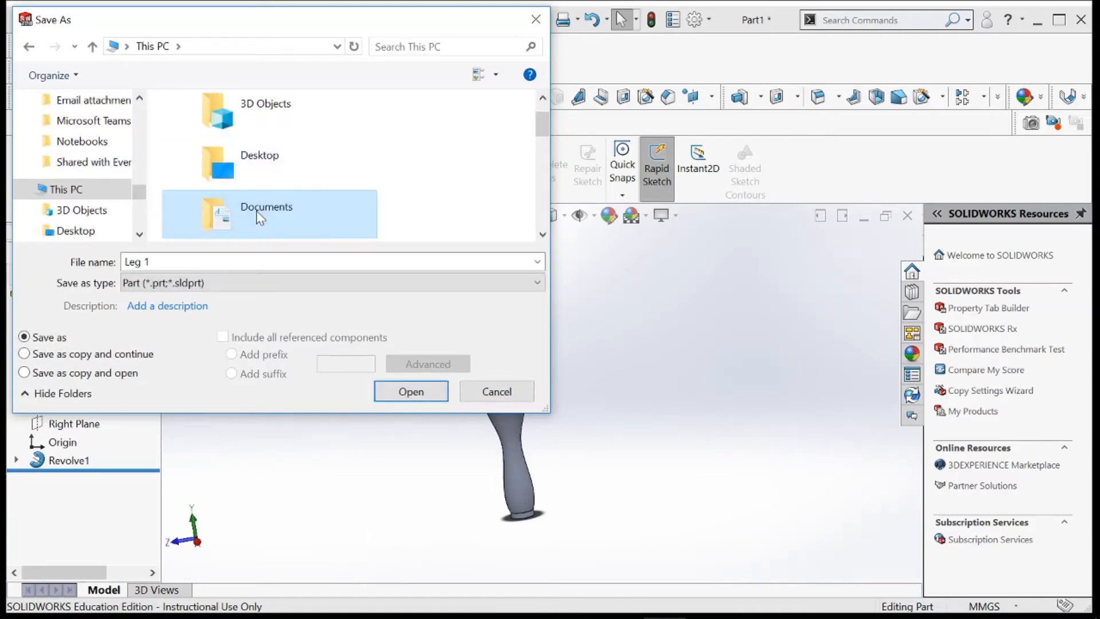
pyautogui.doubleClick(259, 214)
pyautogui.scroll(-5, 259, 215)
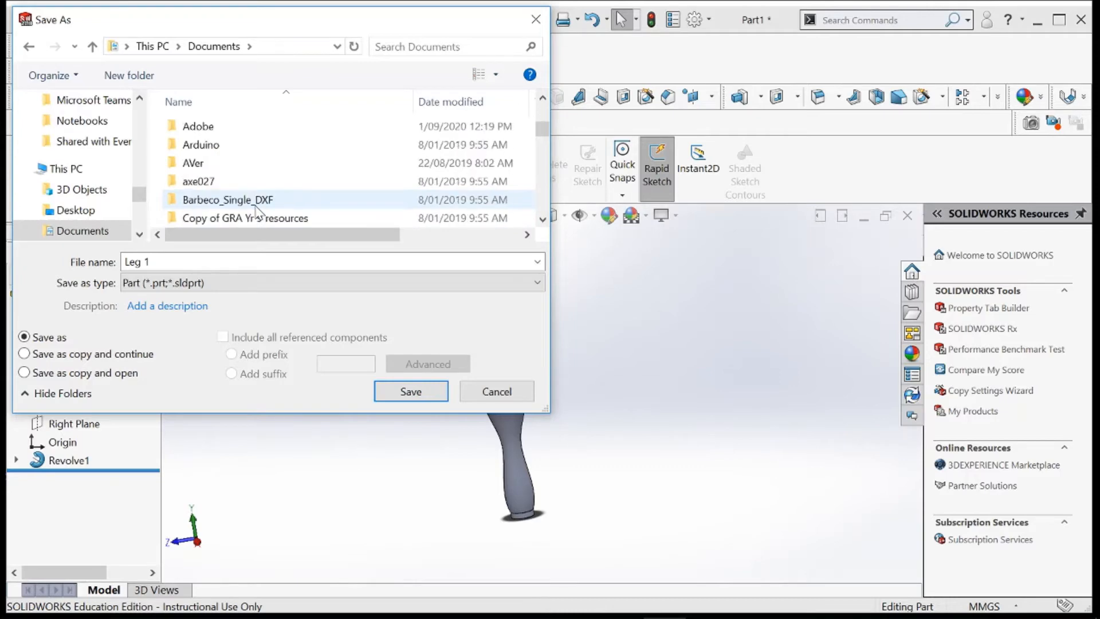
pyautogui.scroll(1, 261, 172)
pyautogui.doubleClick(263, 160)
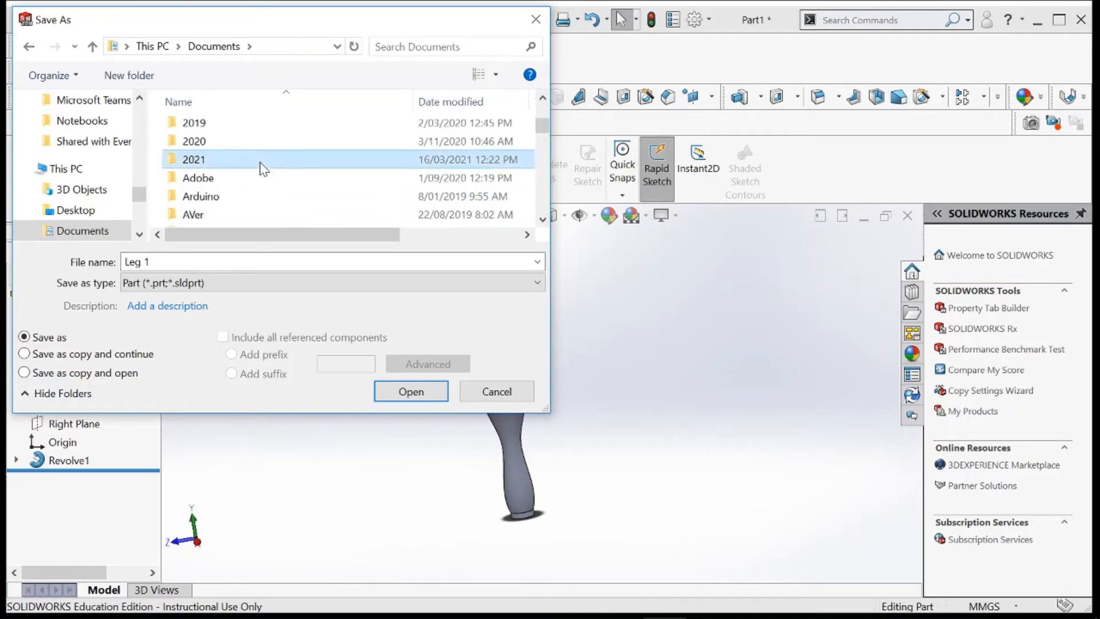
pyautogui.scroll(-2, 263, 167)
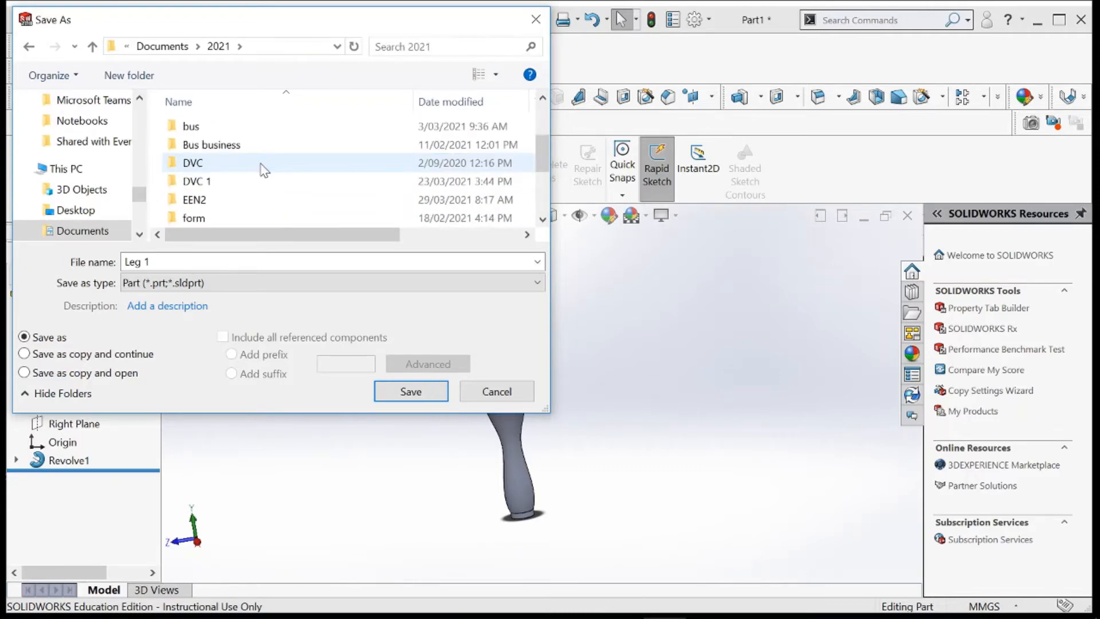
pyautogui.doubleClick(264, 181)
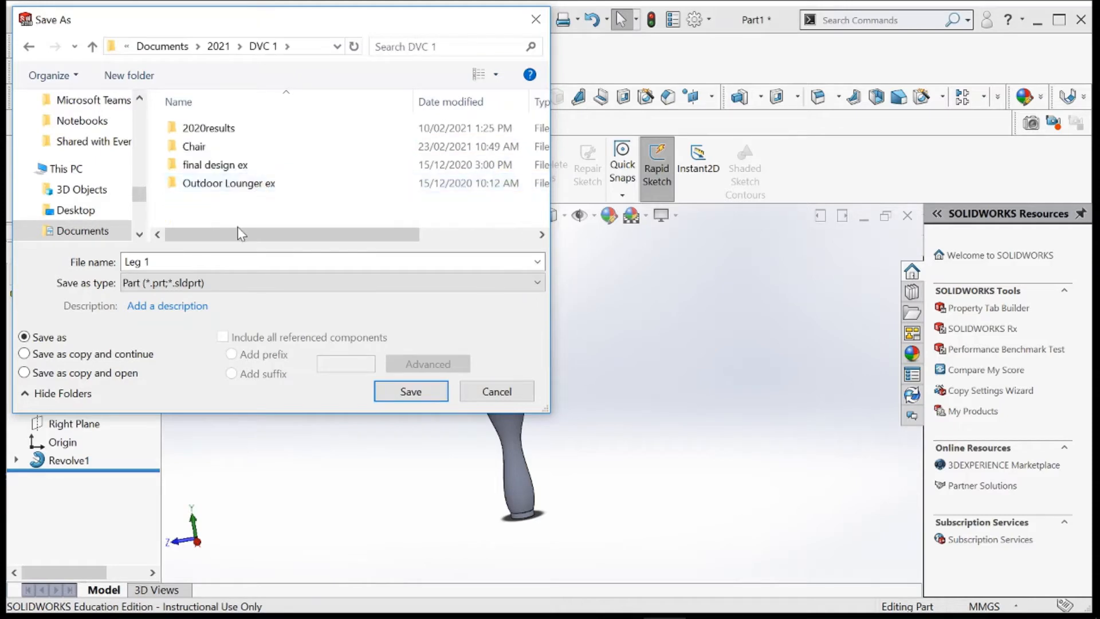
# Create a new folder inside DVC 1, try to name it Chair, and save the Leg 1 part in it
pyautogui.click(147, 78)
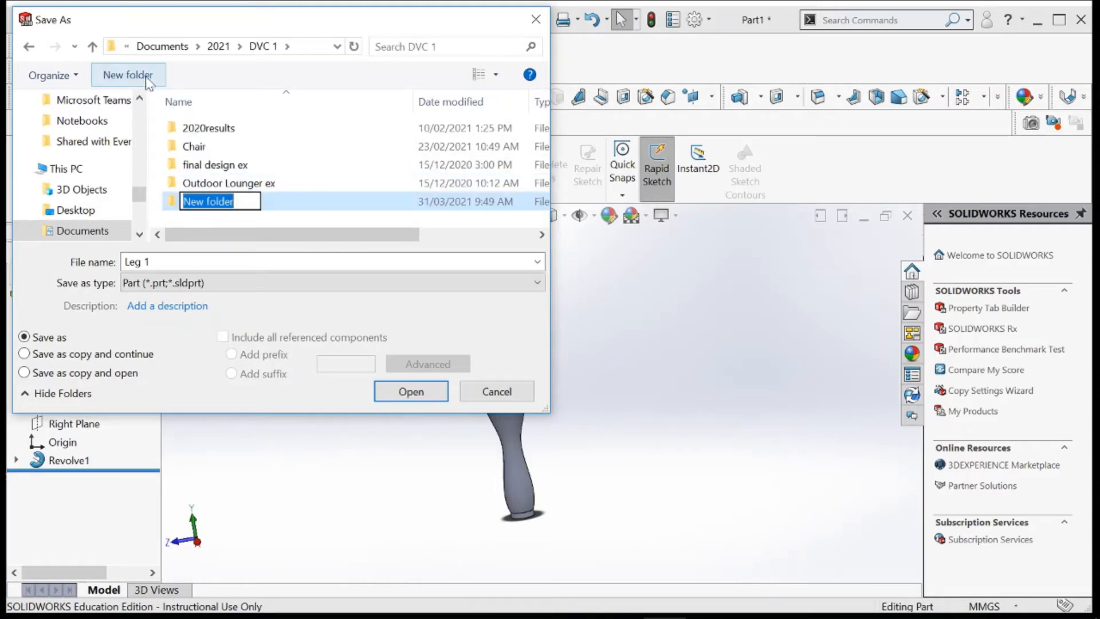
pyautogui.press('BackSpace')
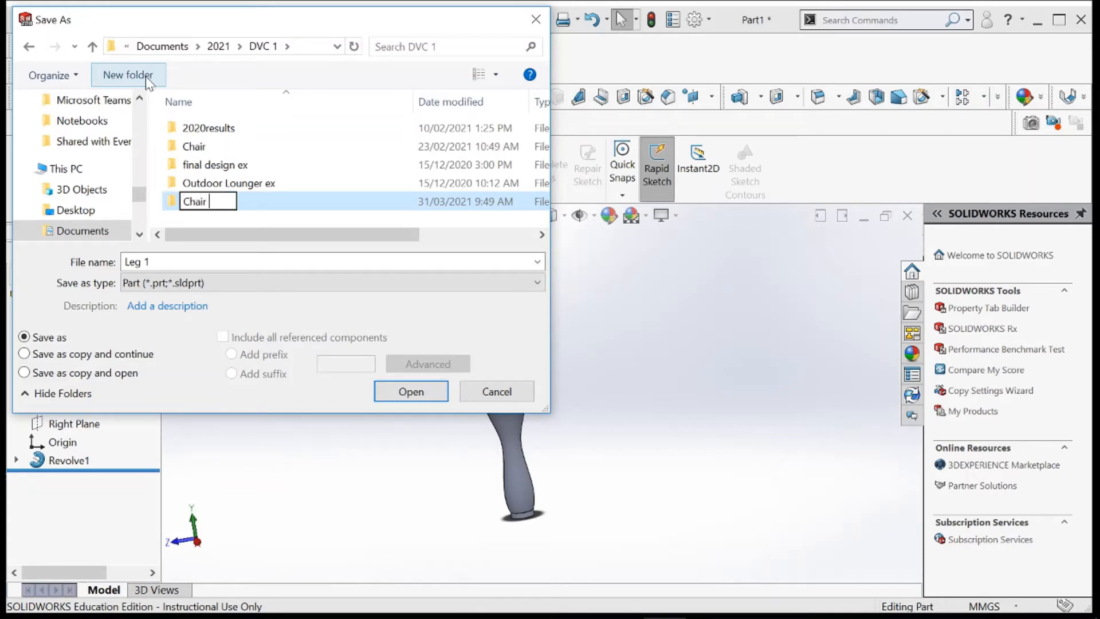
pyautogui.write('Chair')
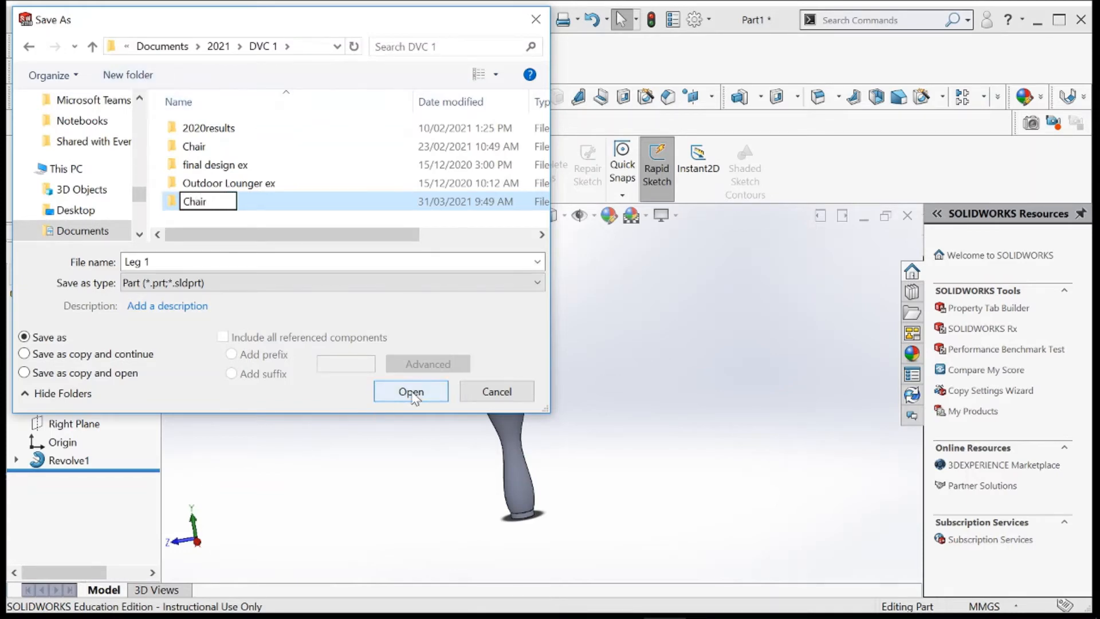
pyautogui.click(411, 393)
pyautogui.click(413, 392)
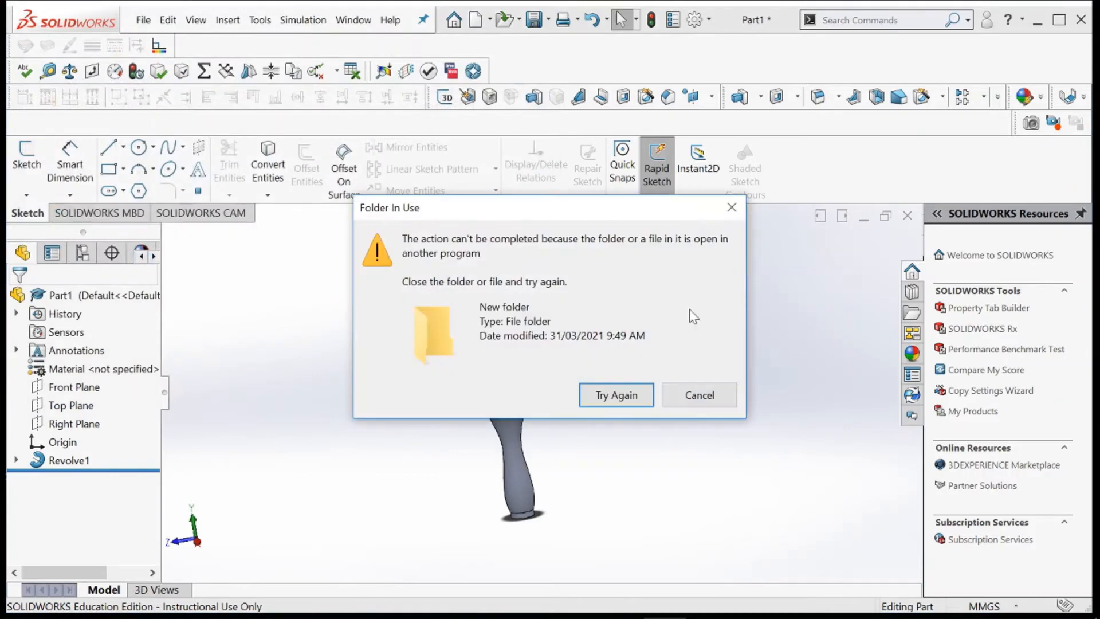
# Retry renaming the new folder, then cancel the rename
pyautogui.click(625, 405)
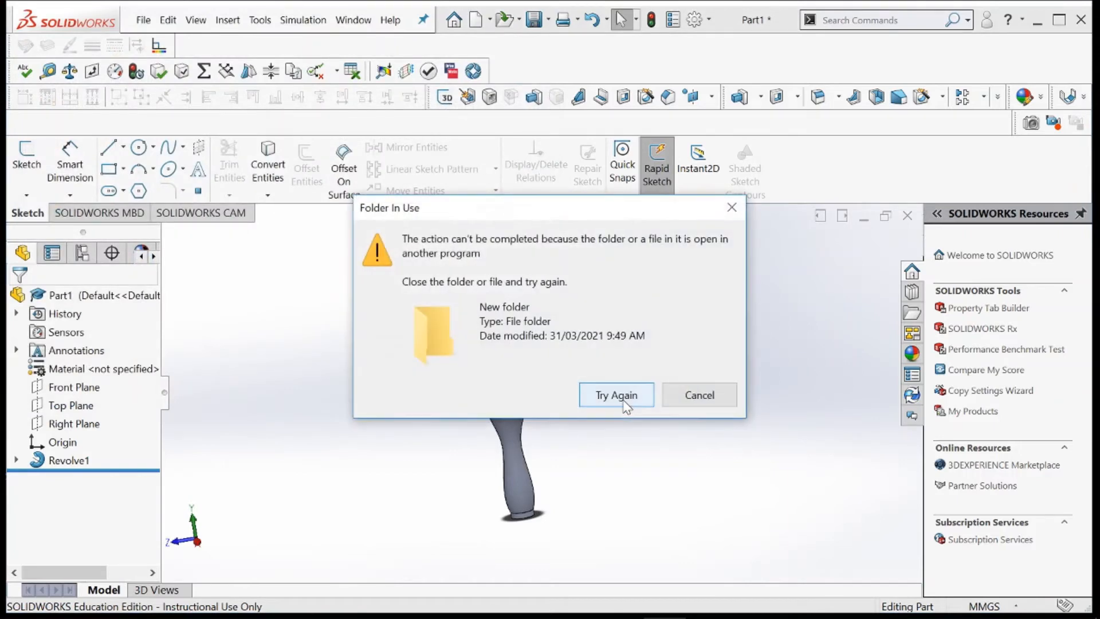
pyautogui.click(627, 405)
pyautogui.click(630, 398)
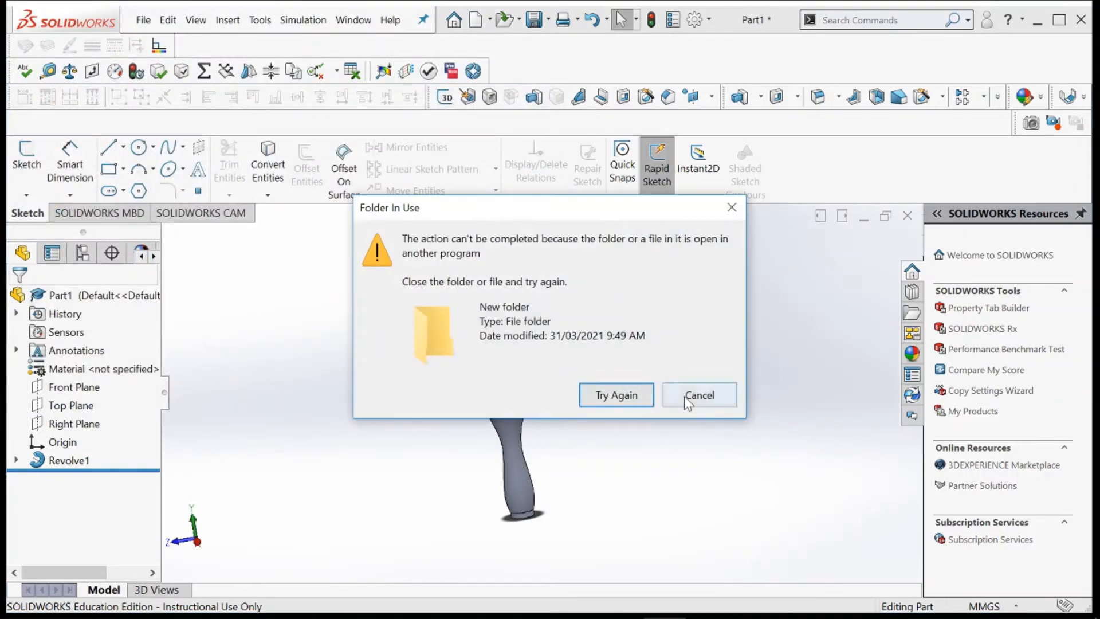
pyautogui.click(693, 395)
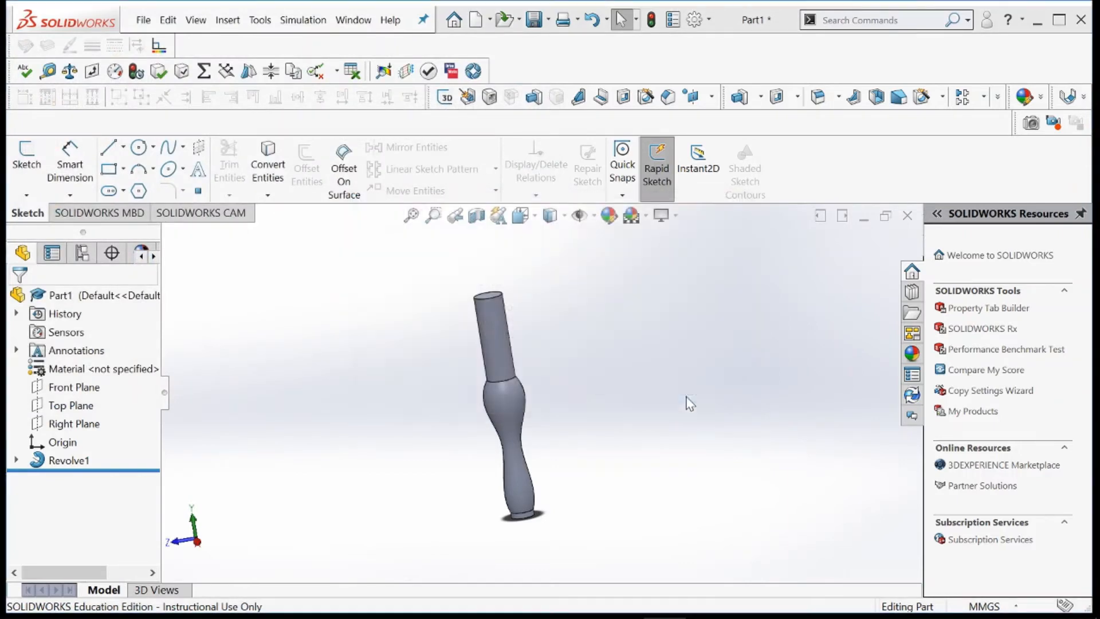
# Check the folder in which the Leg 1 part is stored, without saving it again
pyautogui.click(144, 22)
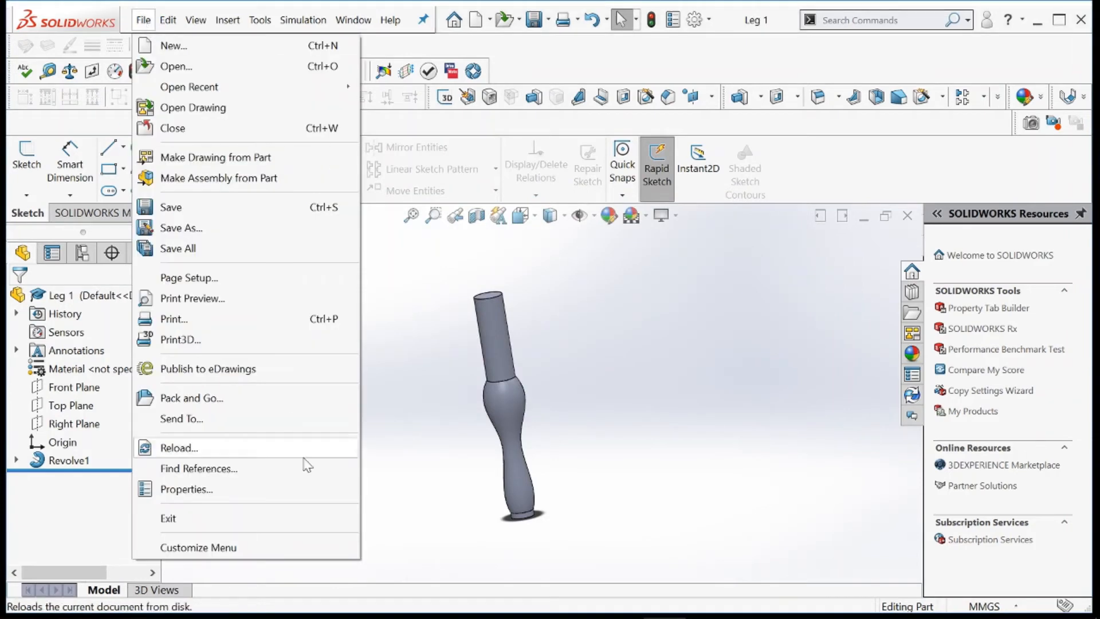
pyautogui.click(211, 228)
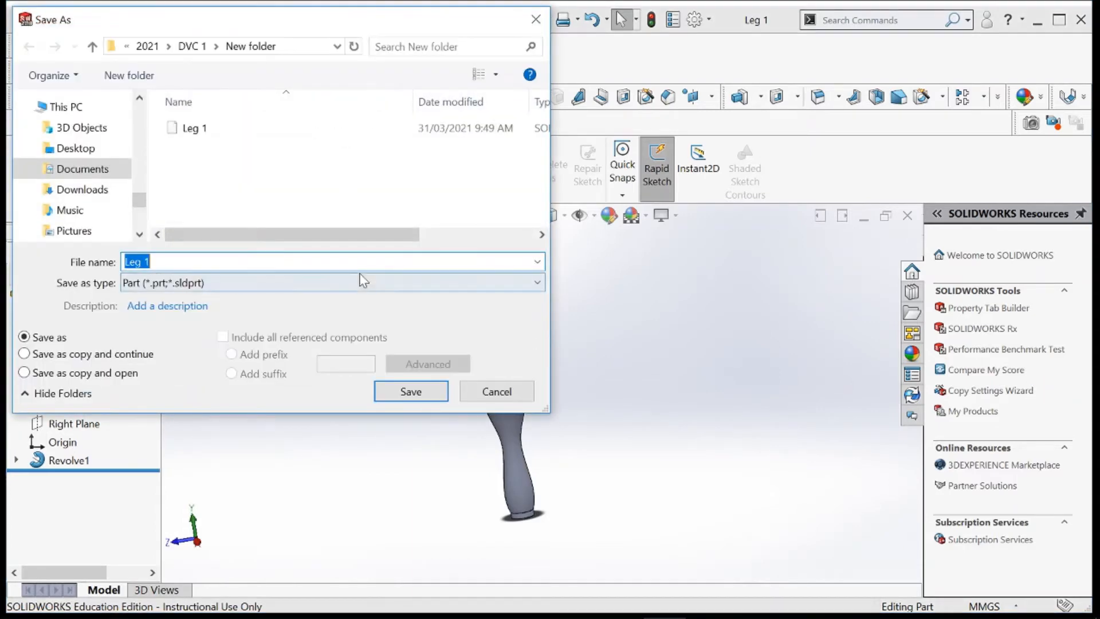
pyautogui.click(511, 395)
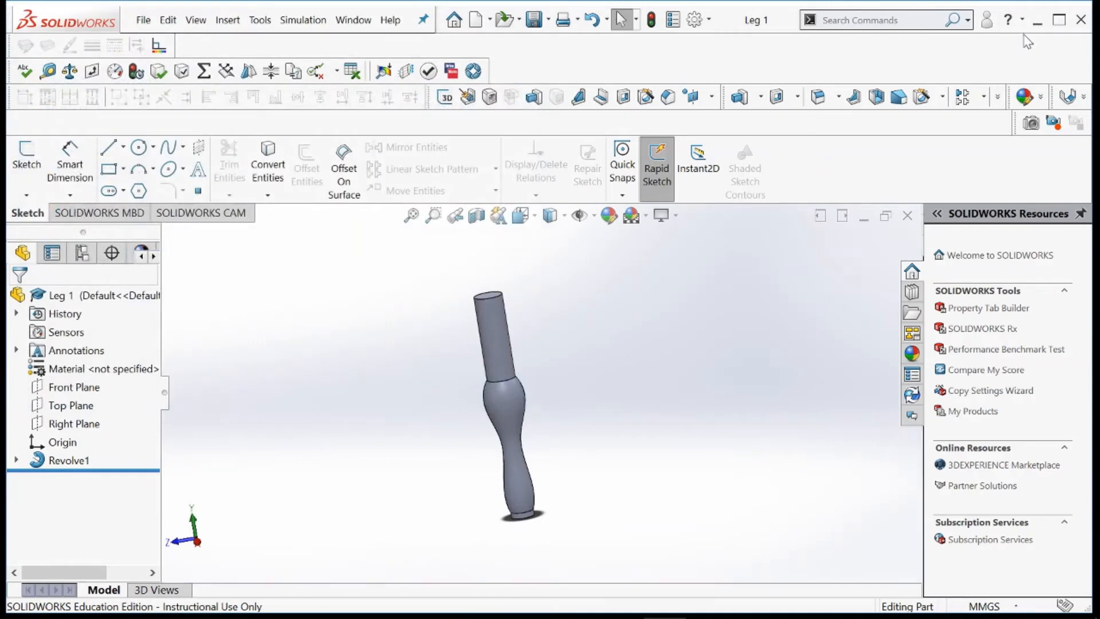
# Create a new part document for the next chair component
pyautogui.click(145, 22)
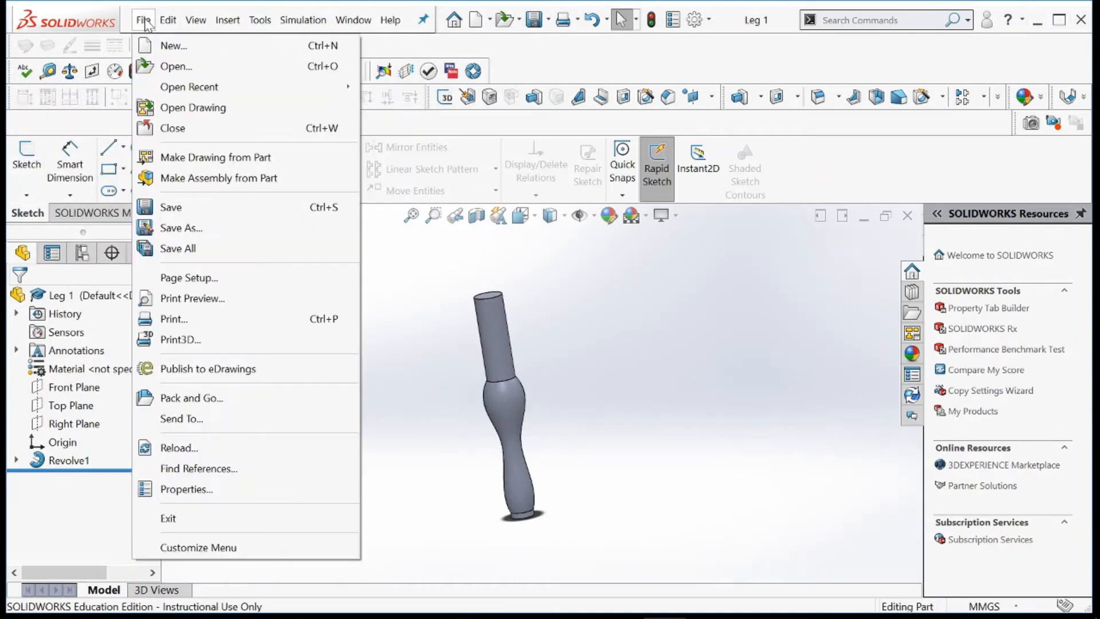
pyautogui.click(165, 46)
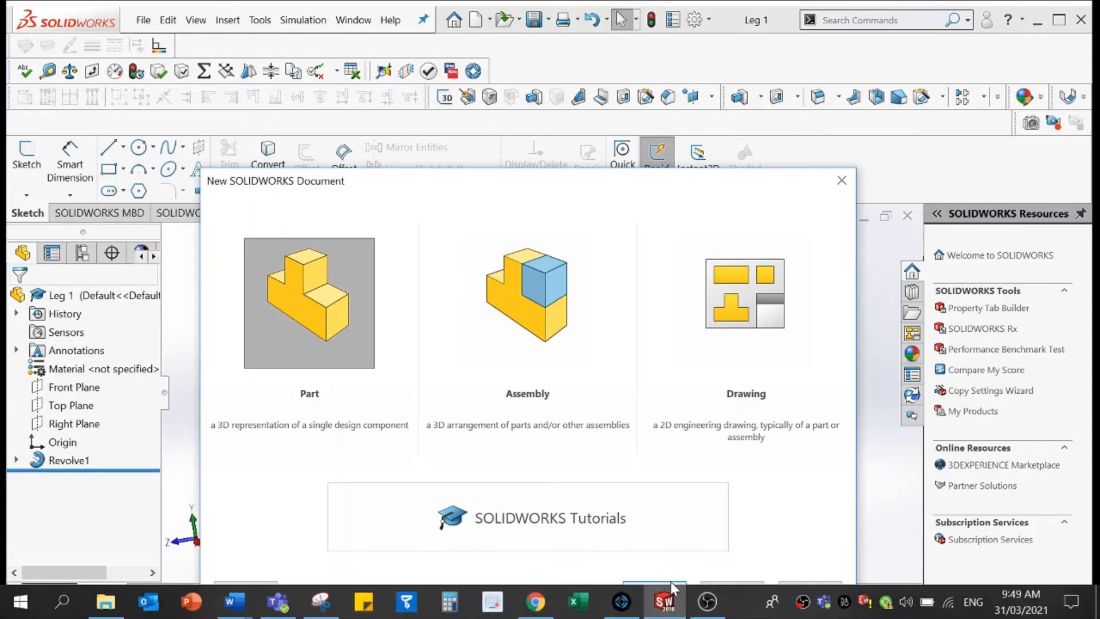
pyautogui.click(670, 582)
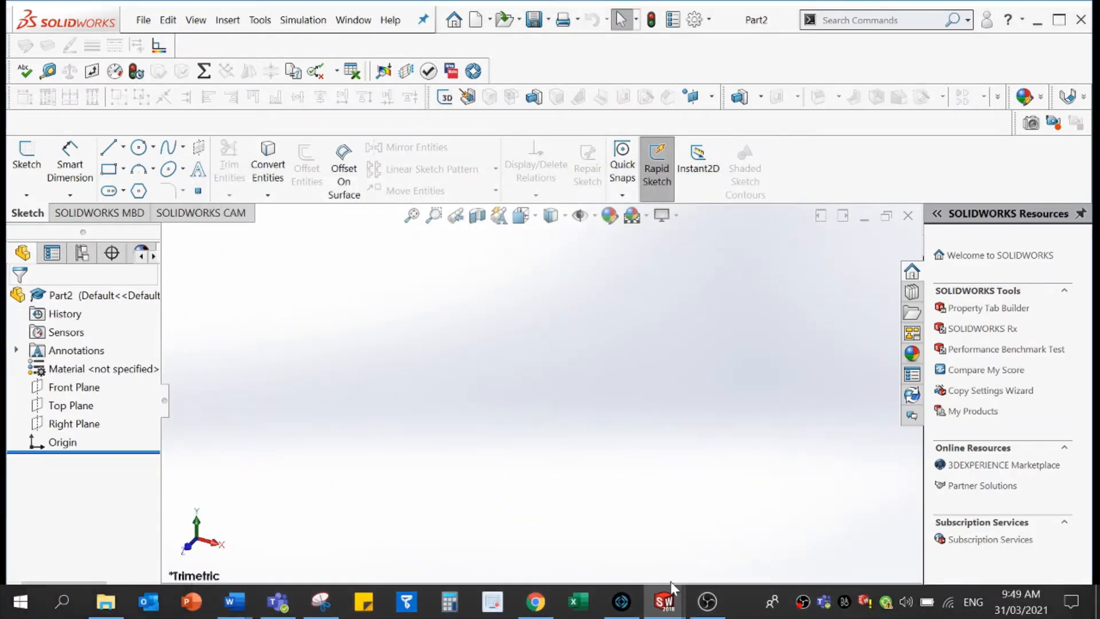
# Sketch a corner rectangle about 189 mm long and 47 mm high from the origin on the Right Plane, and set the document units to MMGS
pyautogui.click(109, 187)
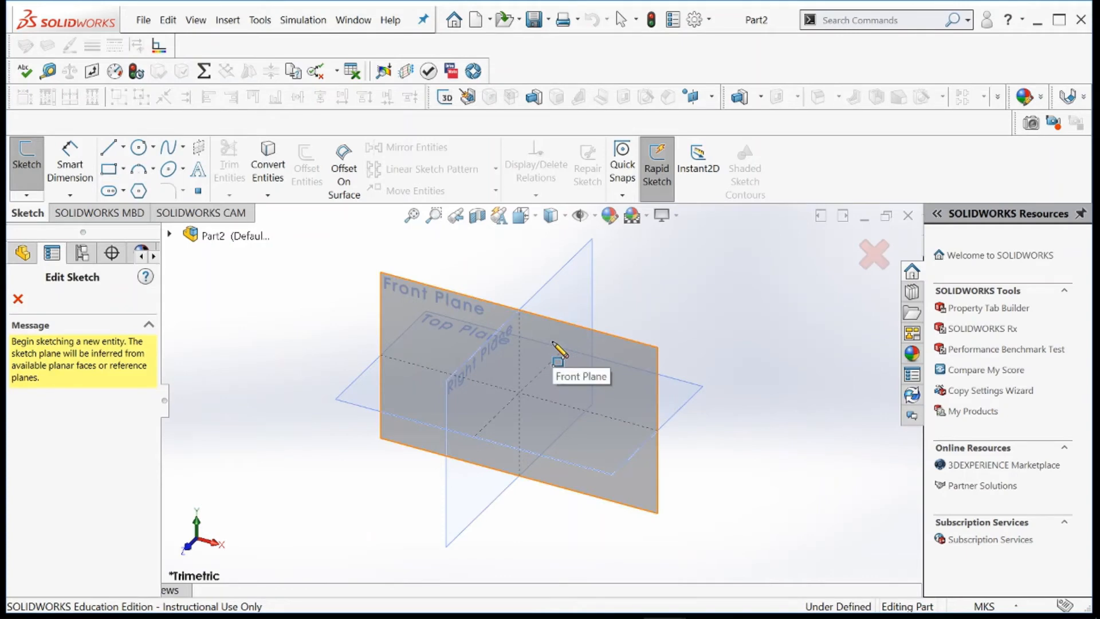
pyautogui.click(498, 361)
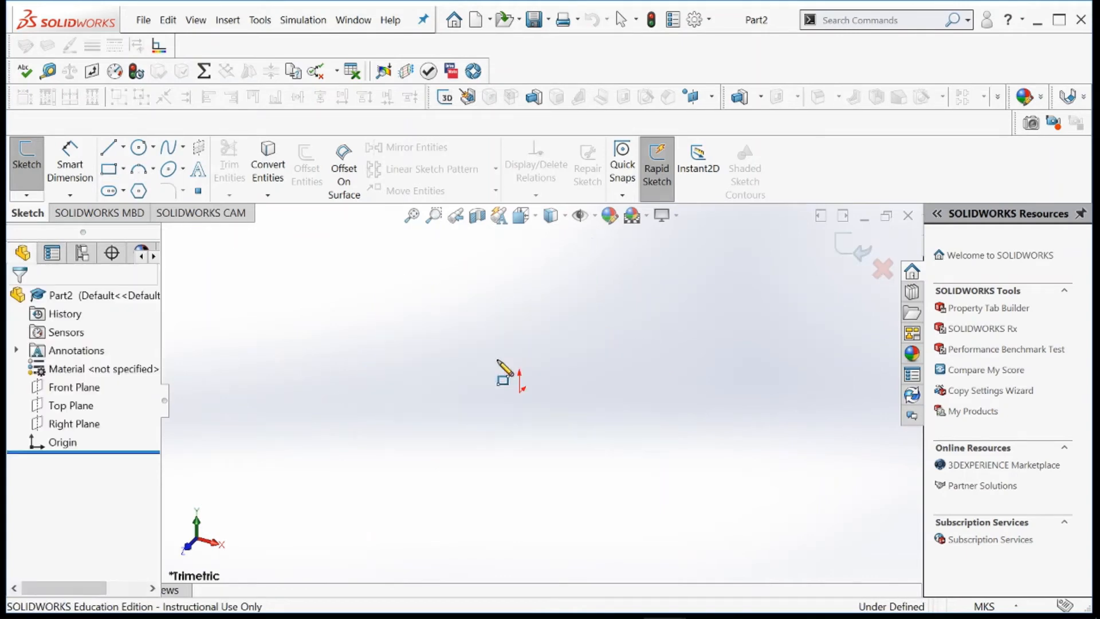
pyautogui.press('Escape')
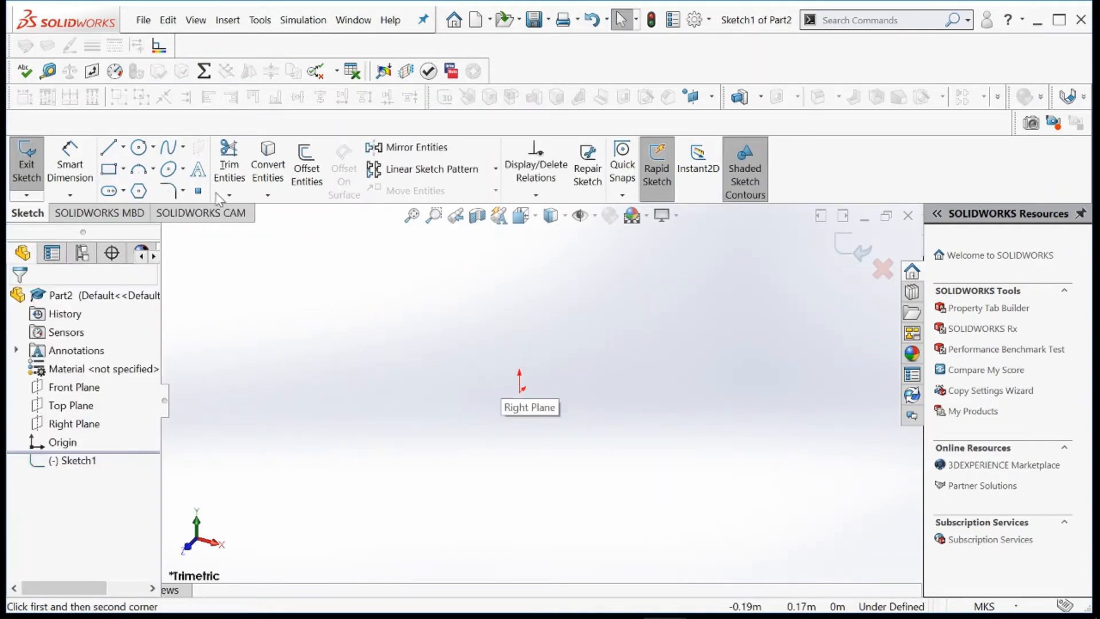
pyautogui.click(109, 169)
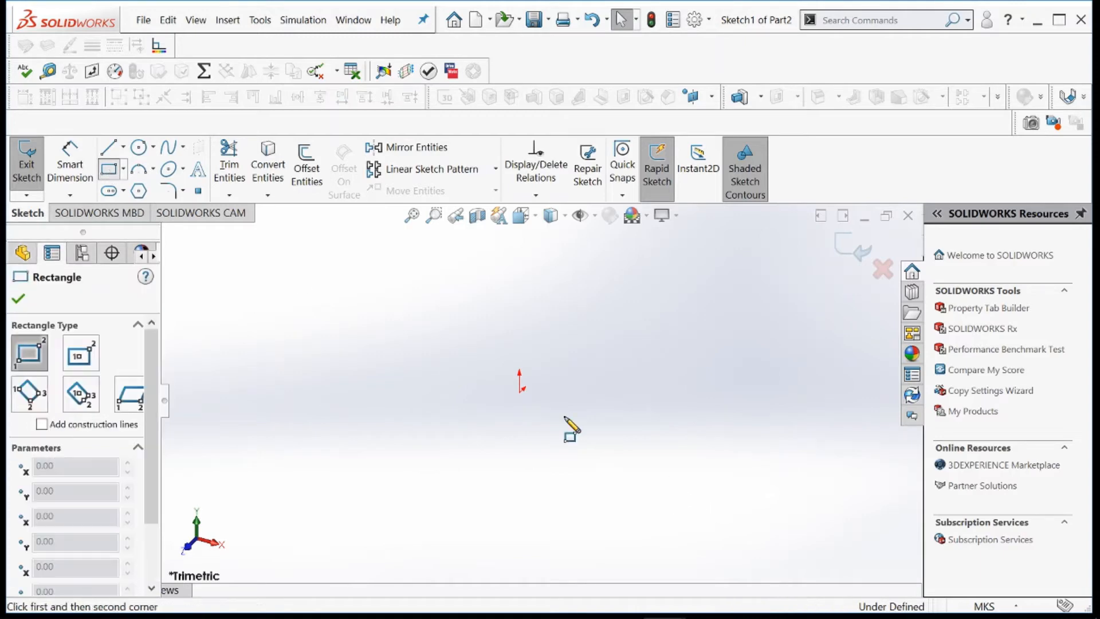
pyautogui.click(519, 391)
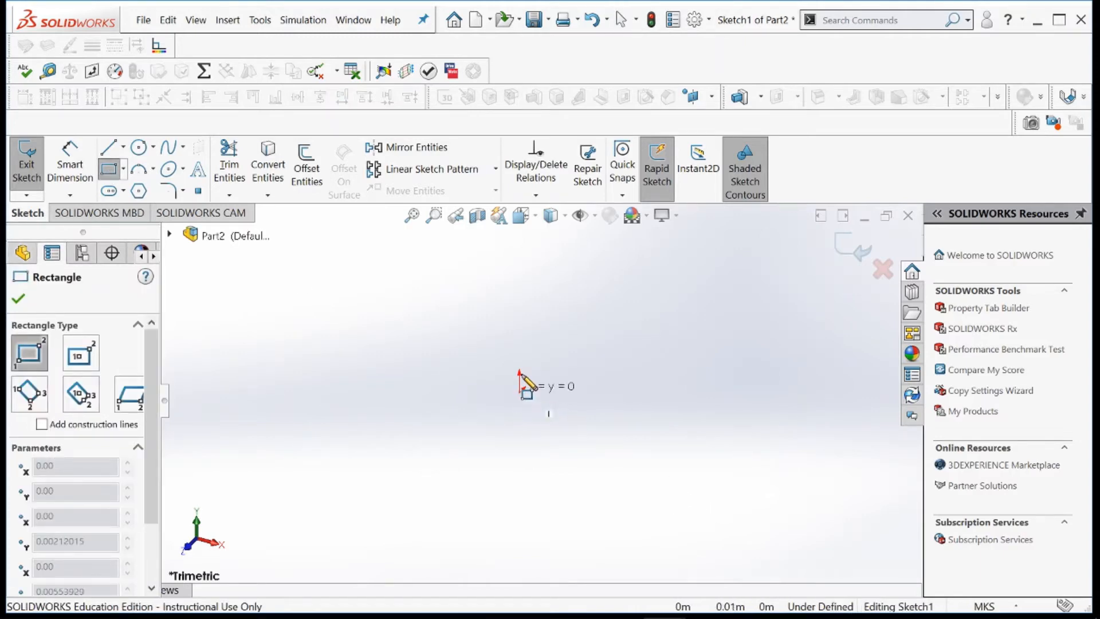
pyautogui.click(601, 244)
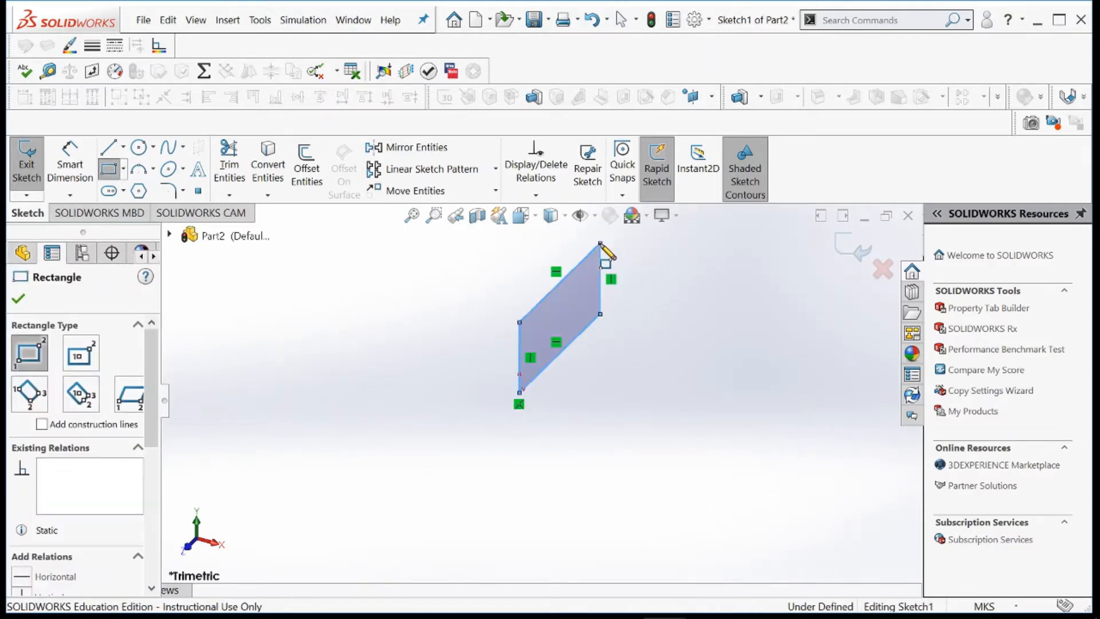
pyautogui.click(984, 606)
pyautogui.click(988, 535)
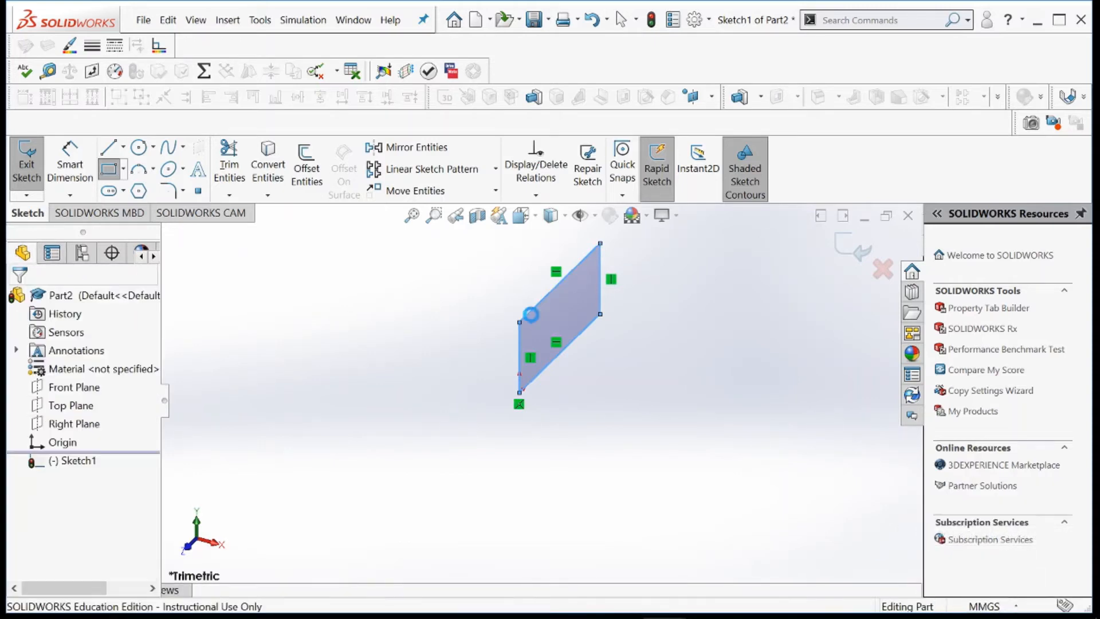
# Try dimensioning the rectangle's vertical edge at the origin outside sketch editing, then delete that dimension
pyautogui.click(68, 155)
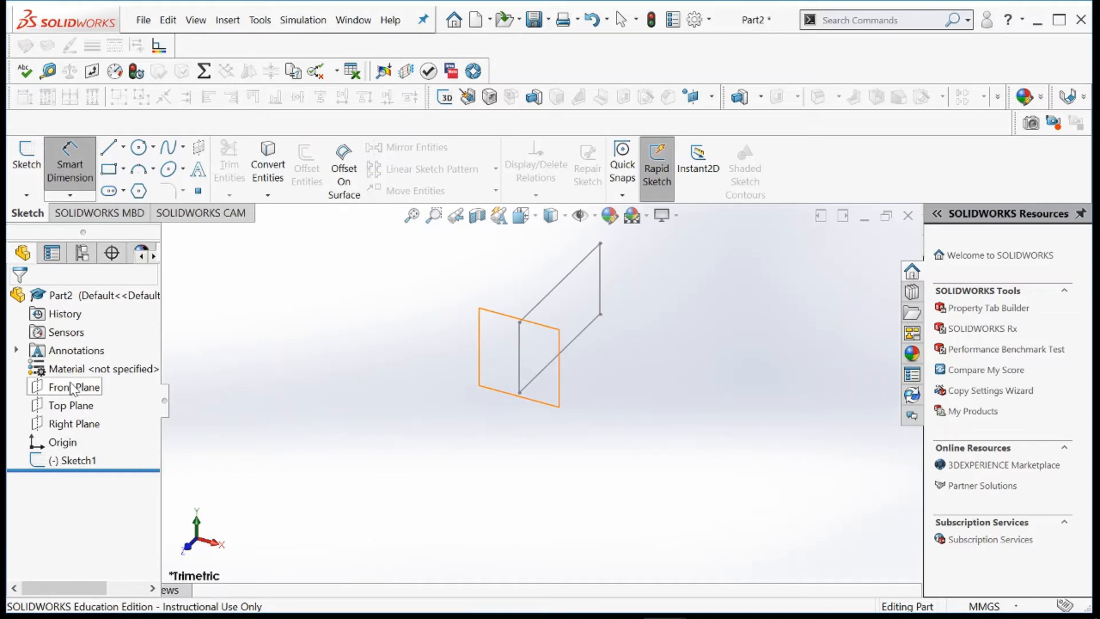
pyautogui.click(77, 459)
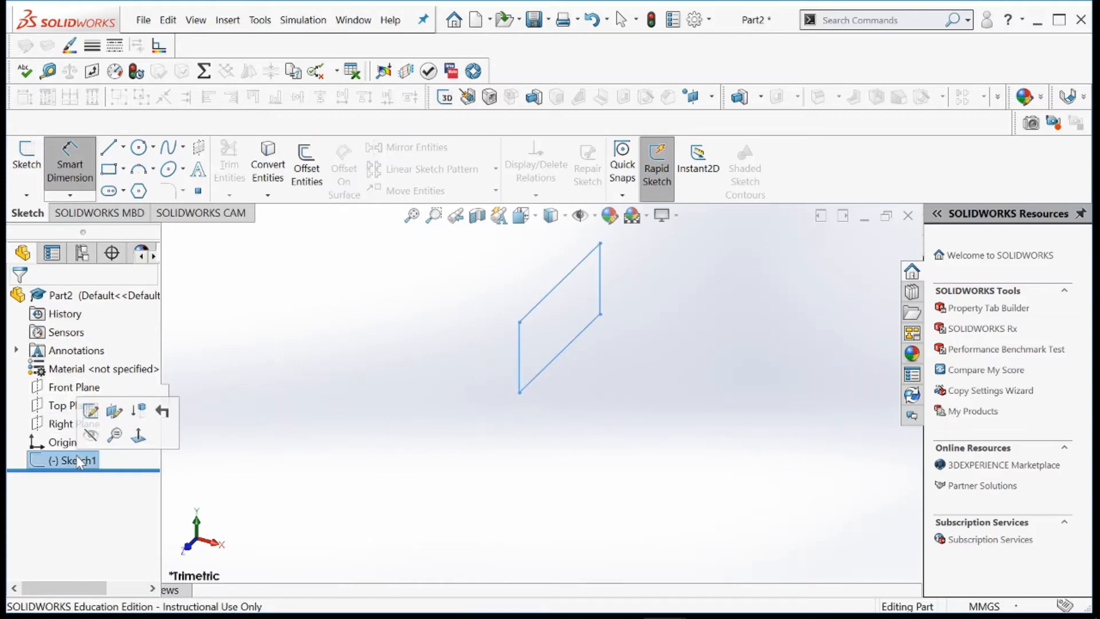
pyautogui.click(520, 356)
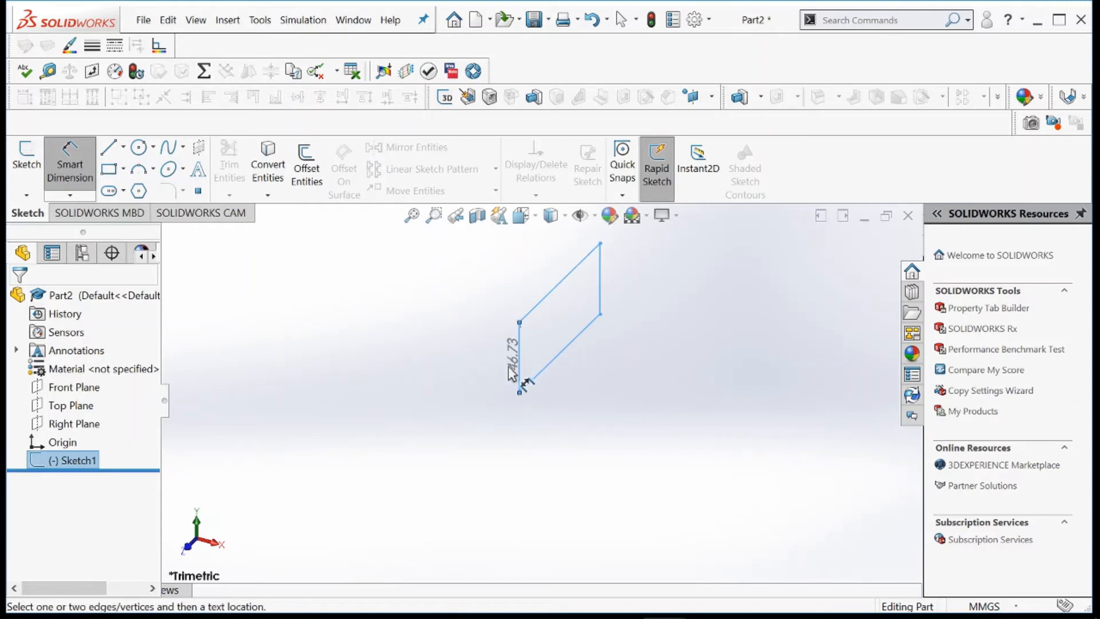
pyautogui.click(460, 394)
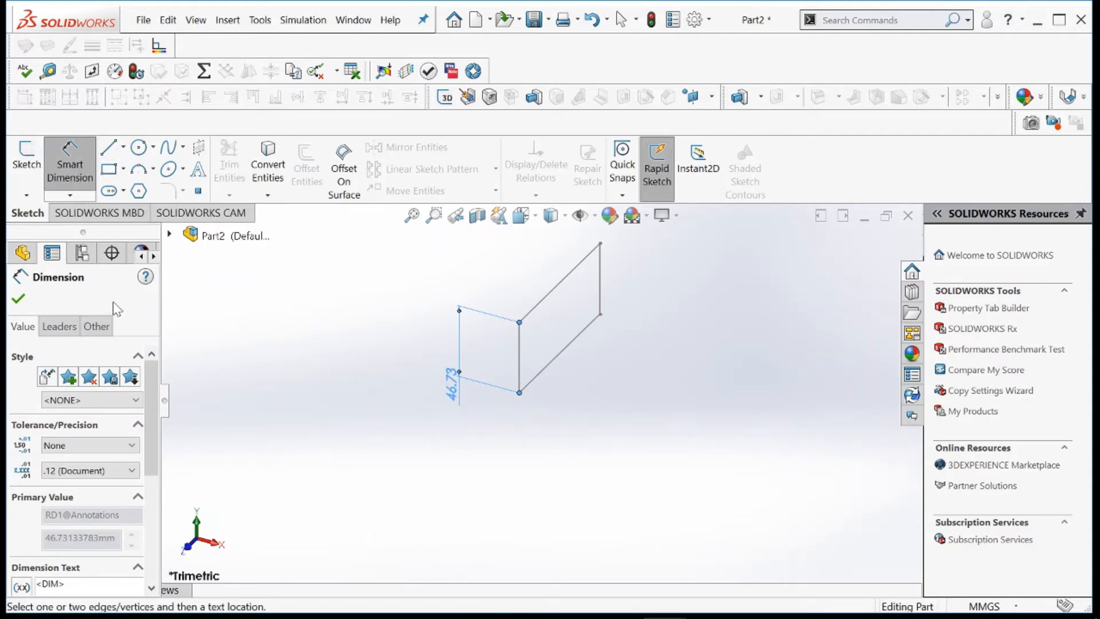
pyautogui.click(18, 300)
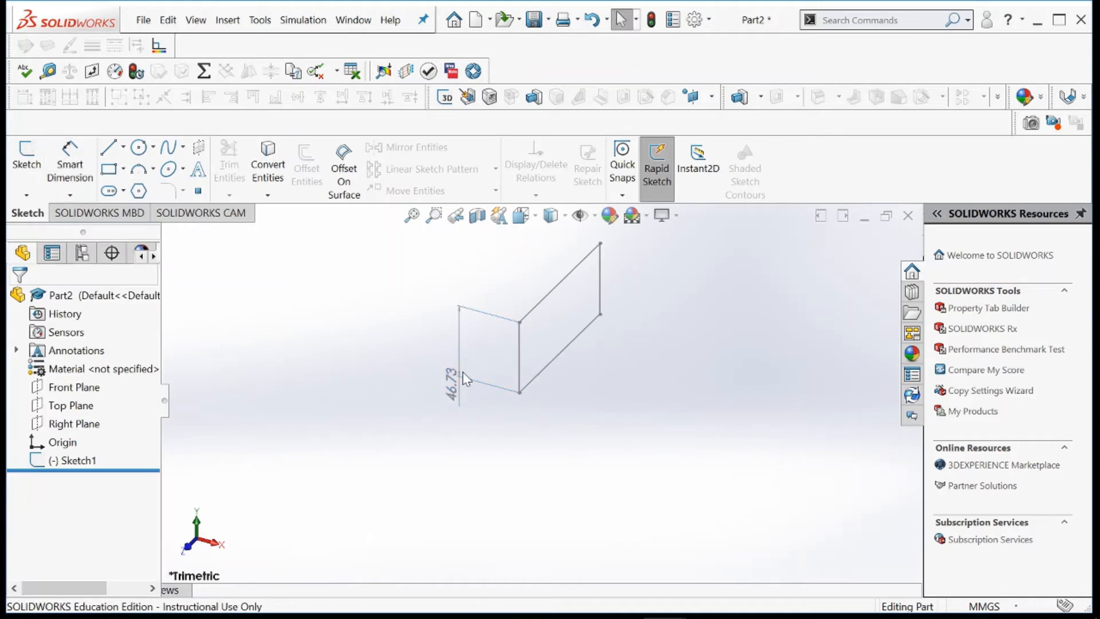
pyautogui.press('Delete')
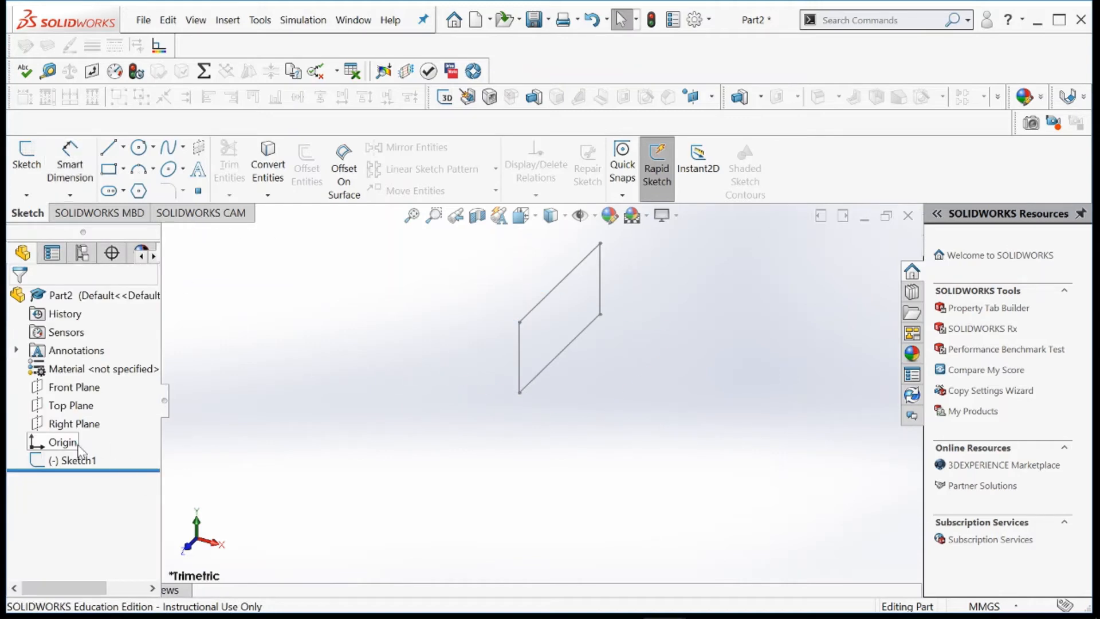
# Reopen the rectangle sketch for editing and dimension its vertical edge at the origin to 90 mm
pyautogui.rightClick(63, 465)
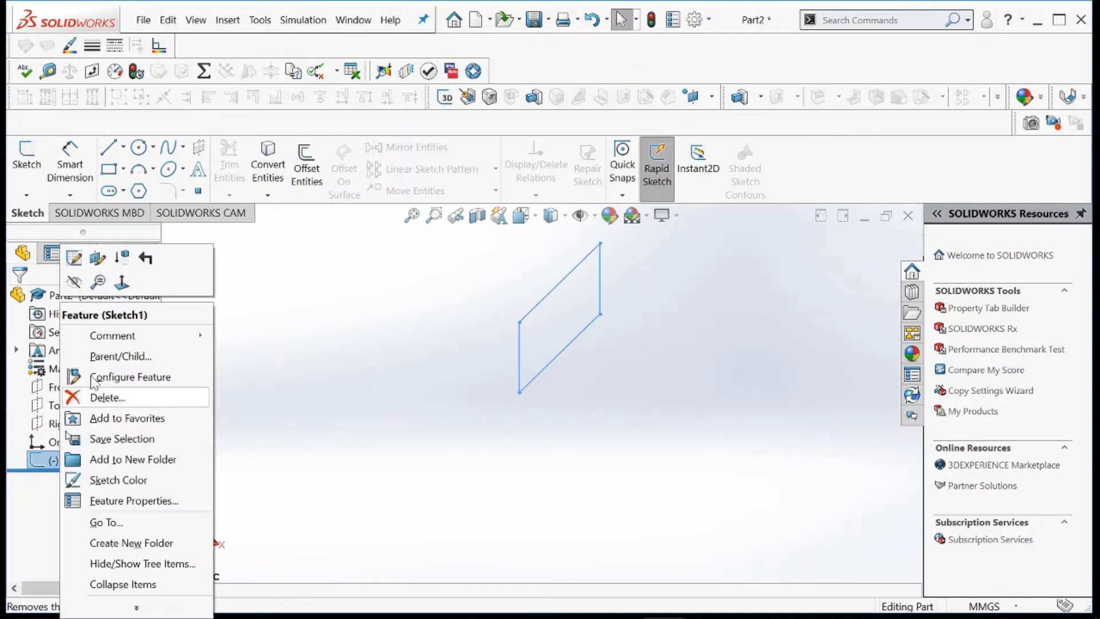
pyautogui.click(74, 259)
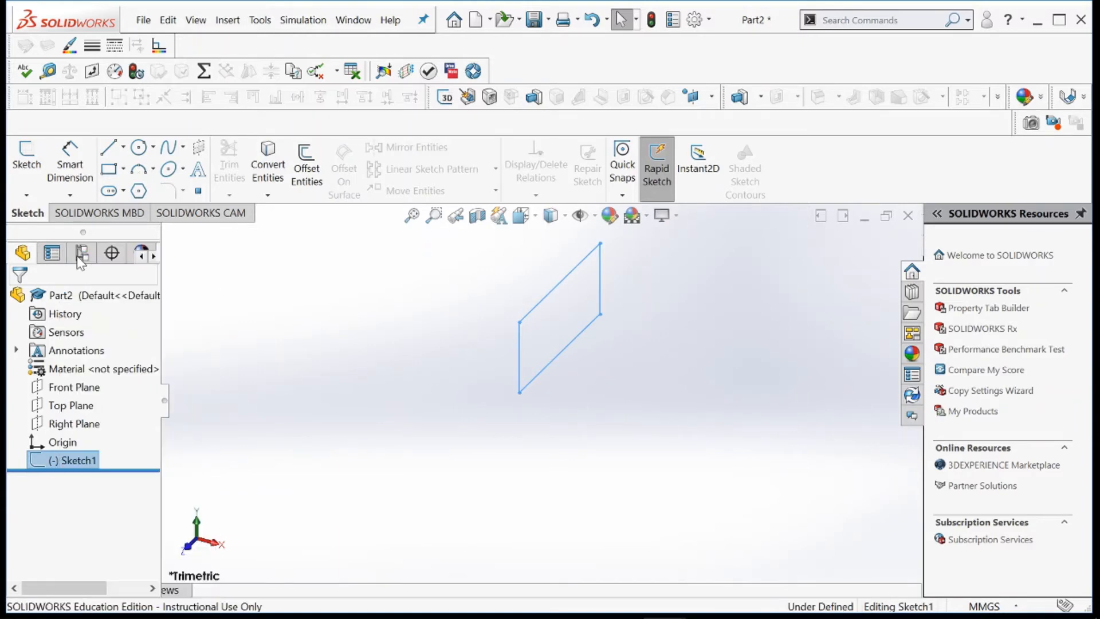
pyautogui.click(61, 153)
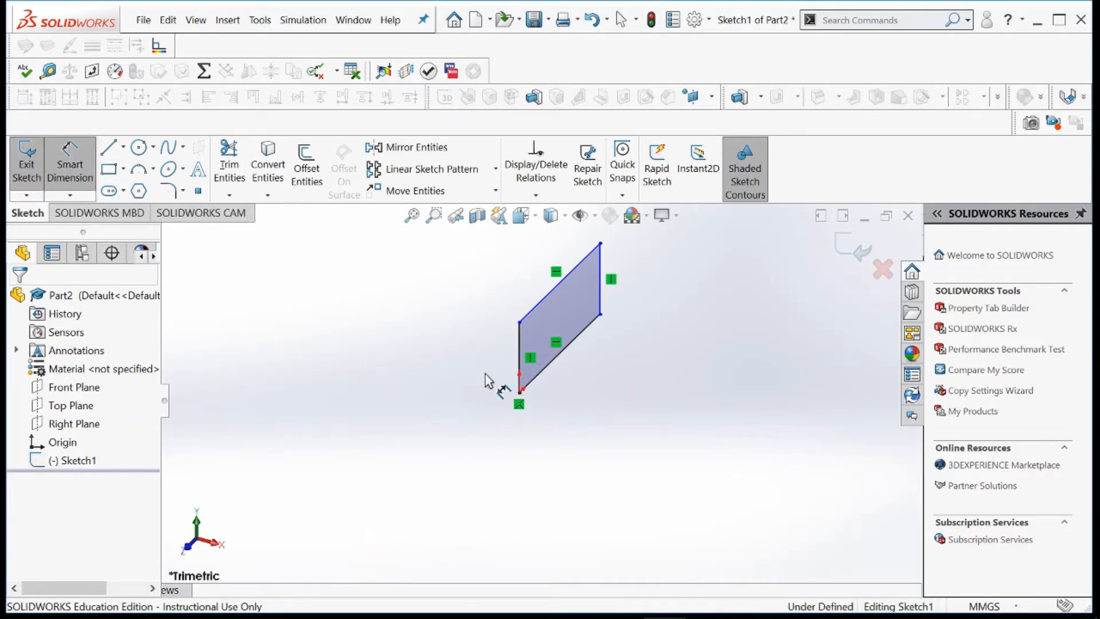
pyautogui.click(519, 361)
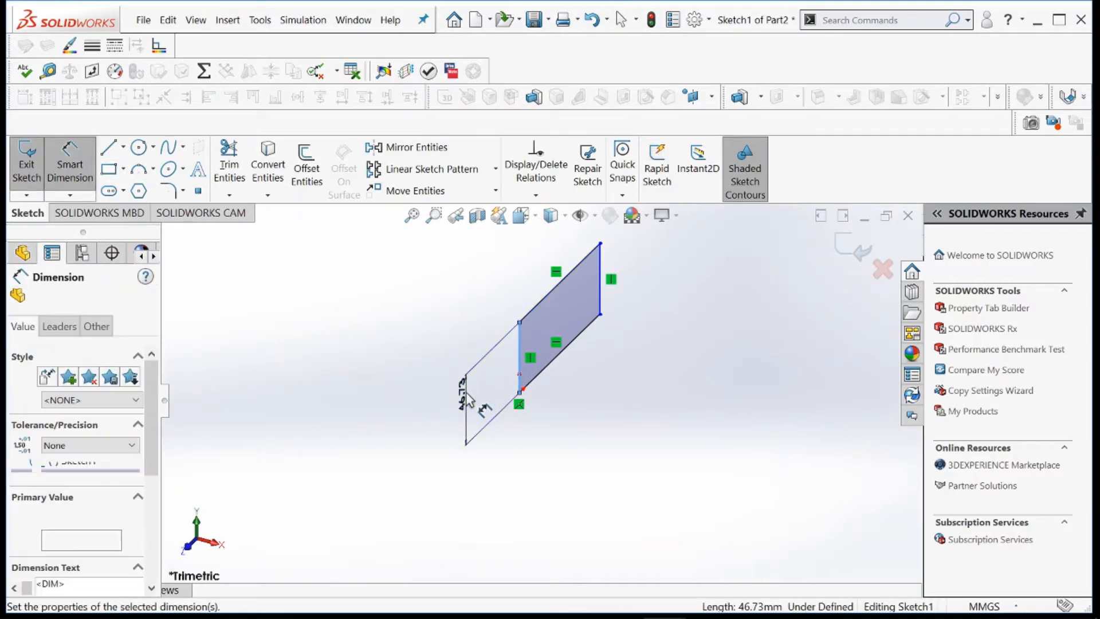
pyautogui.click(467, 399)
pyautogui.write('90')
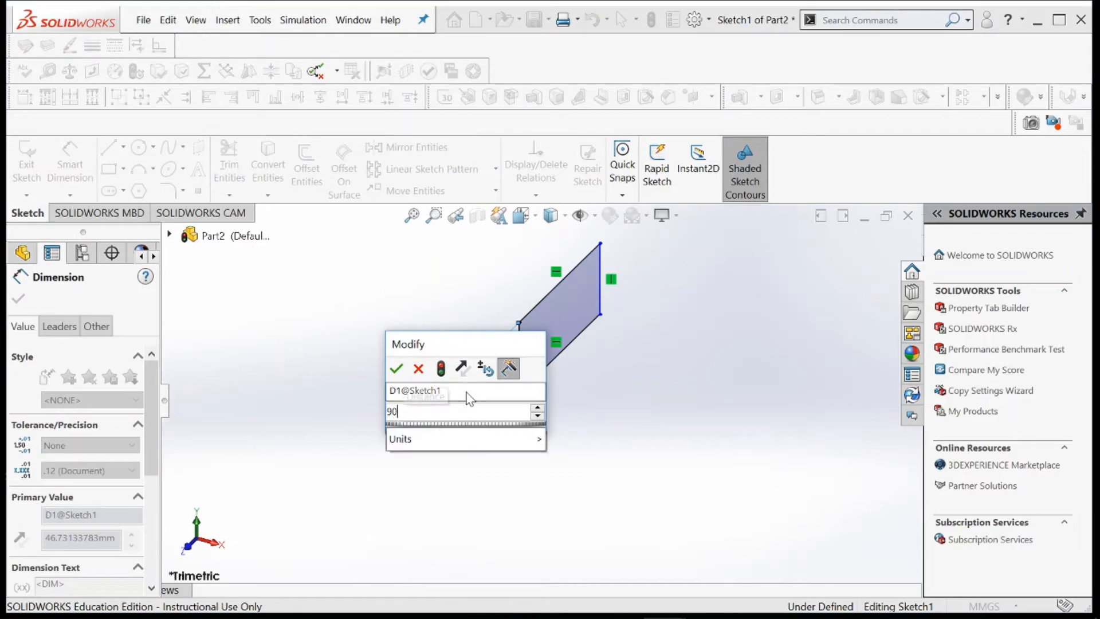
pyautogui.press('Return')
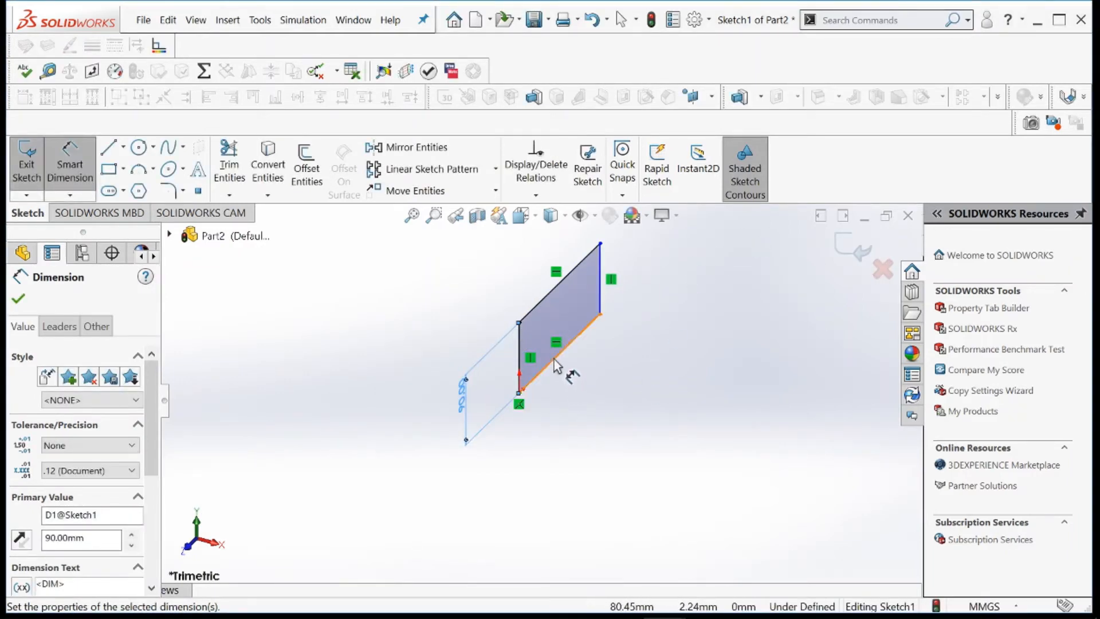
# Dimension the rectangle's lower horizontal edge to 250 mm
pyautogui.click(596, 479)
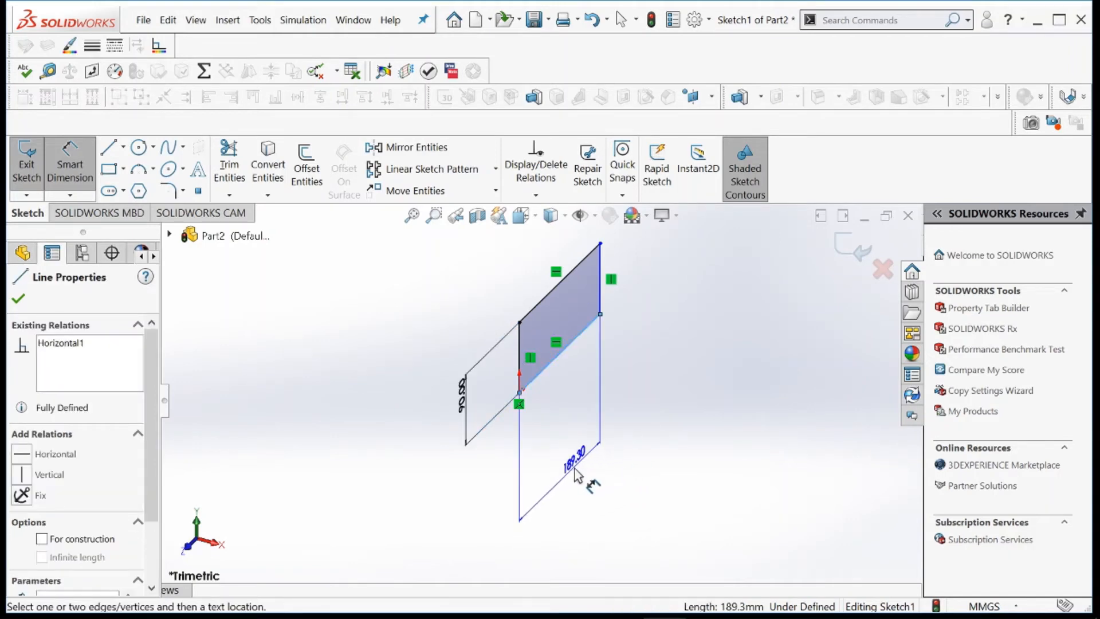
pyautogui.click(576, 475)
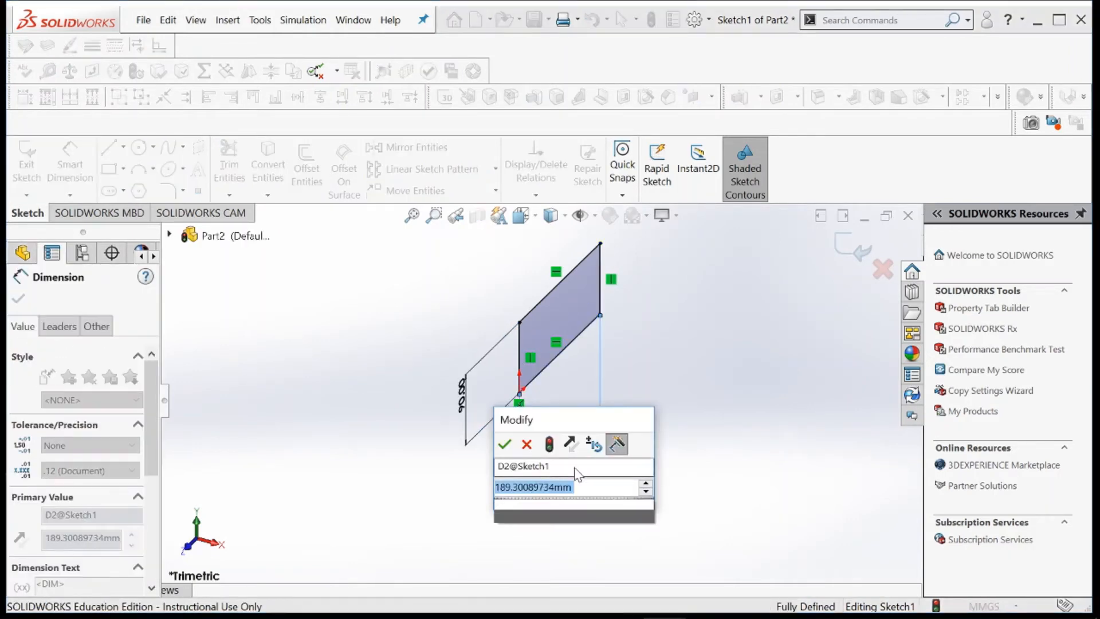
pyautogui.write('250')
pyautogui.press('Return')
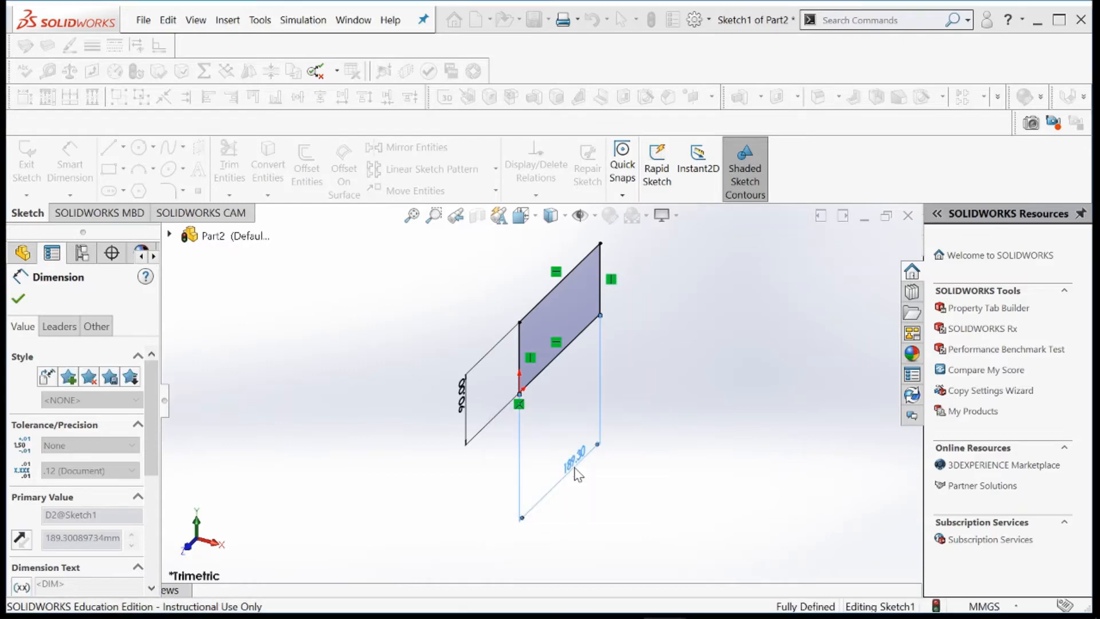
# Extrude the 250 by 90 mm rectangle as a blind boss 9 mm thick
pyautogui.click(26, 301)
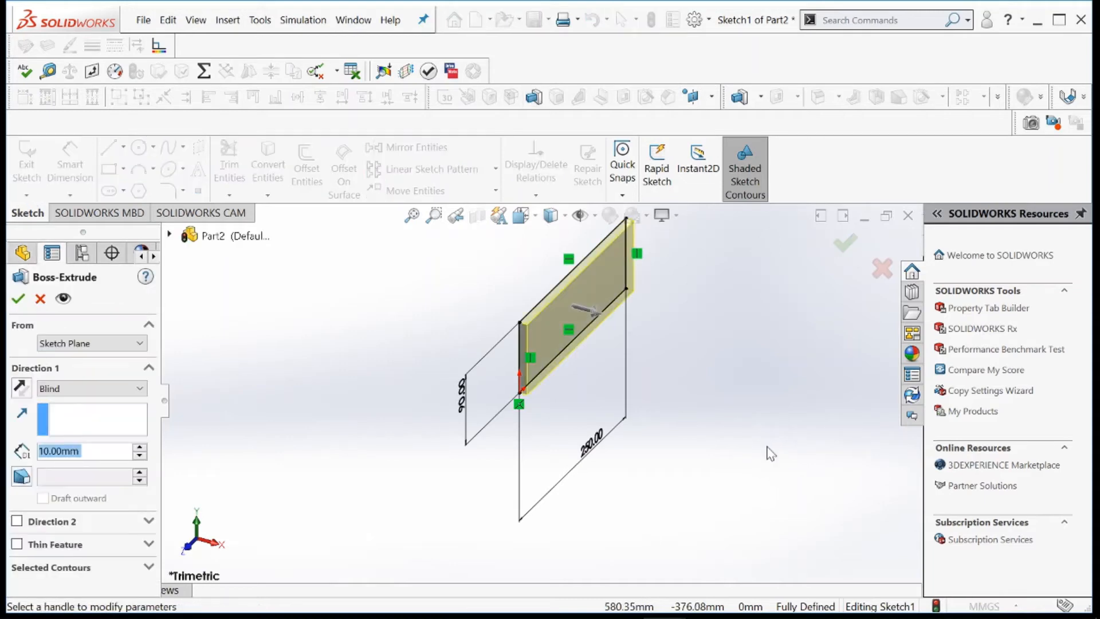
pyautogui.click(93, 454)
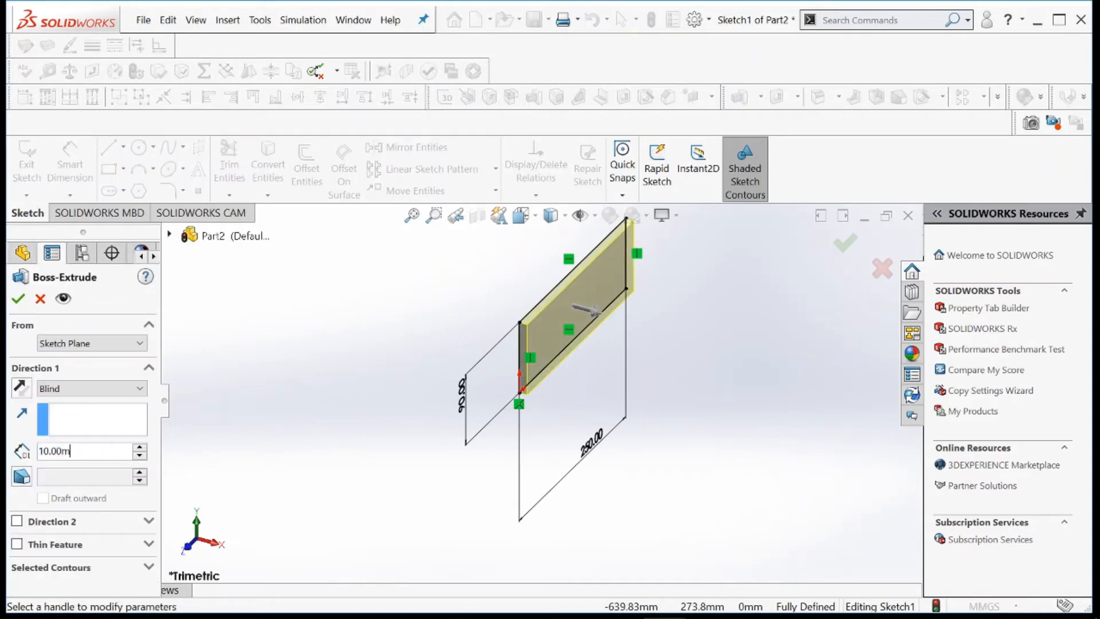
pyautogui.press('BackSpace')
pyautogui.press('BackSpace')
pyautogui.press('BackSpace')
pyautogui.press('BackSpace')
pyautogui.press('BackSpace')
pyautogui.press('BackSpace')
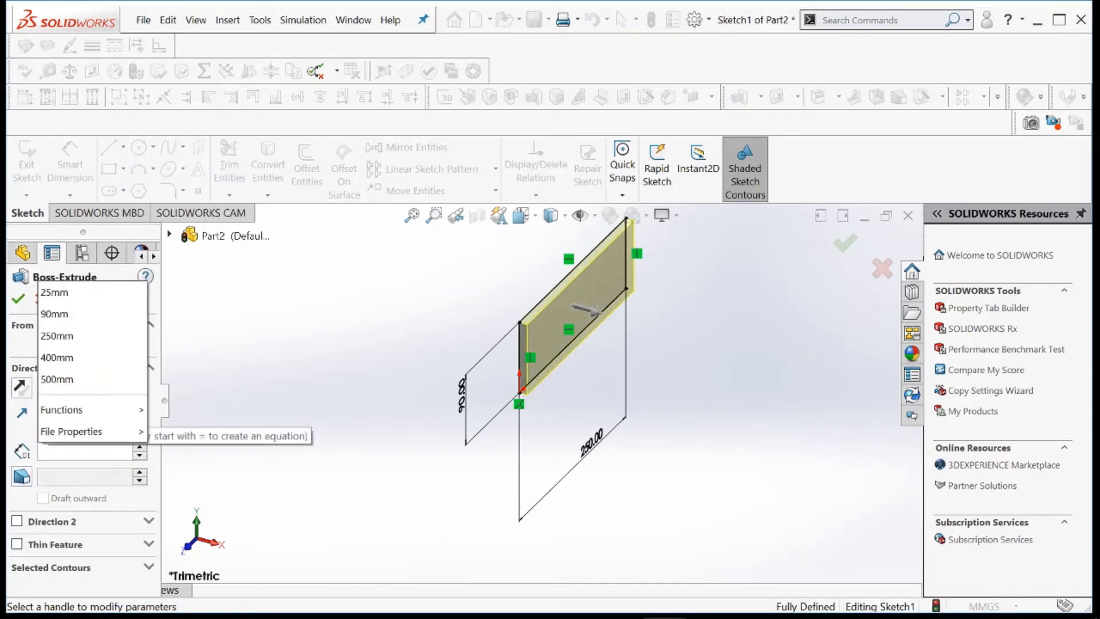
pyautogui.write('9')
pyautogui.press('Return')
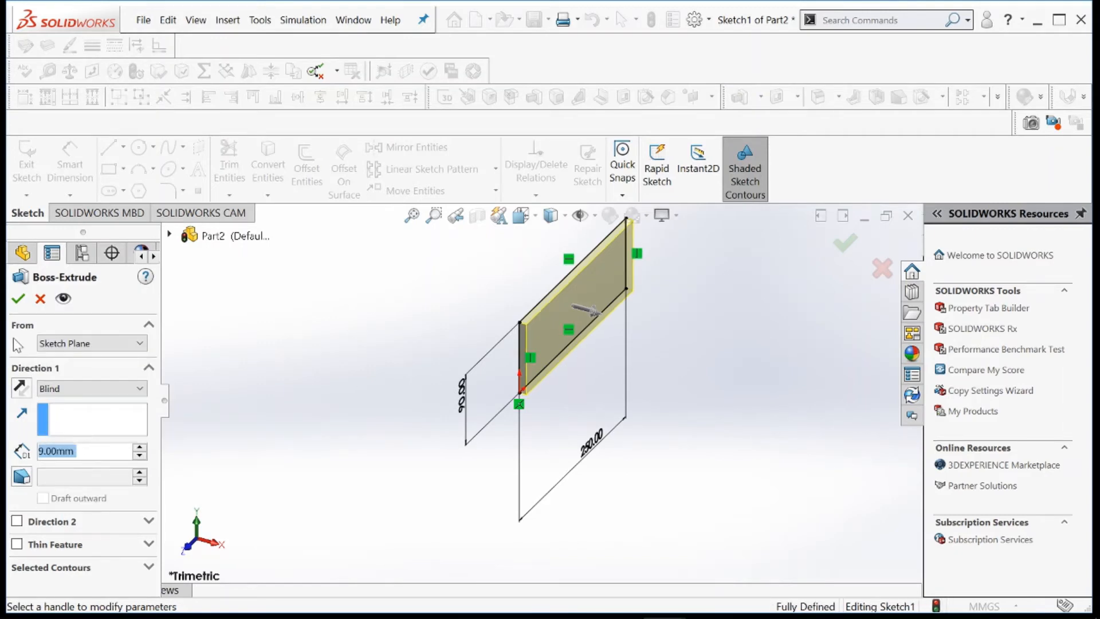
pyautogui.click(19, 298)
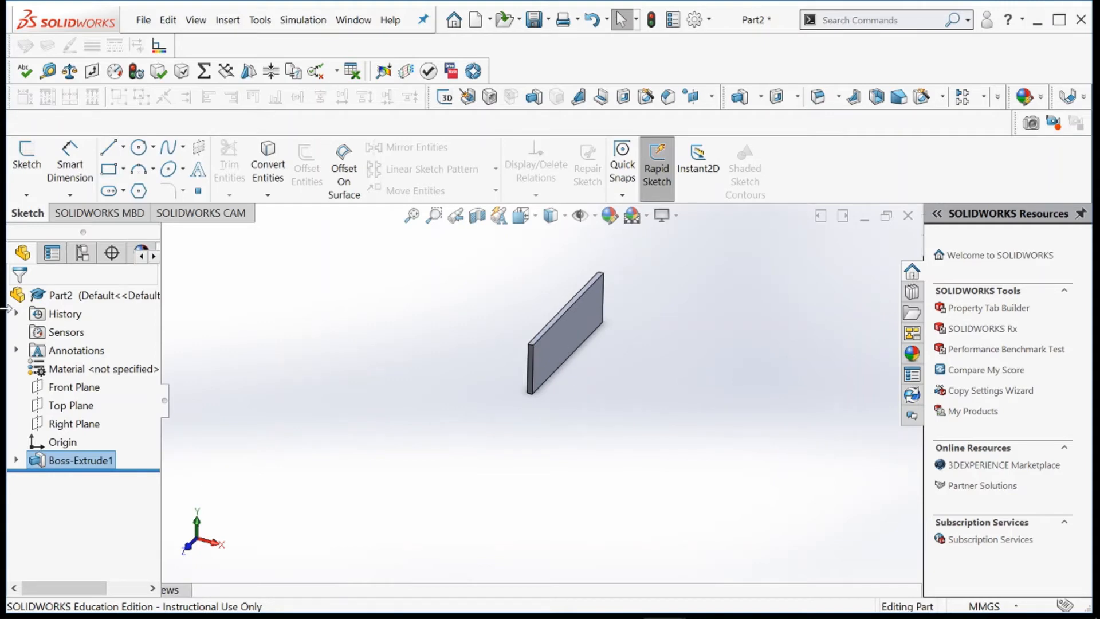
# Sketch a corner rectangle about 58 mm wide and 90 mm high on the plate's large face, at the origin end
pyautogui.scroll(-2, 507, 346)
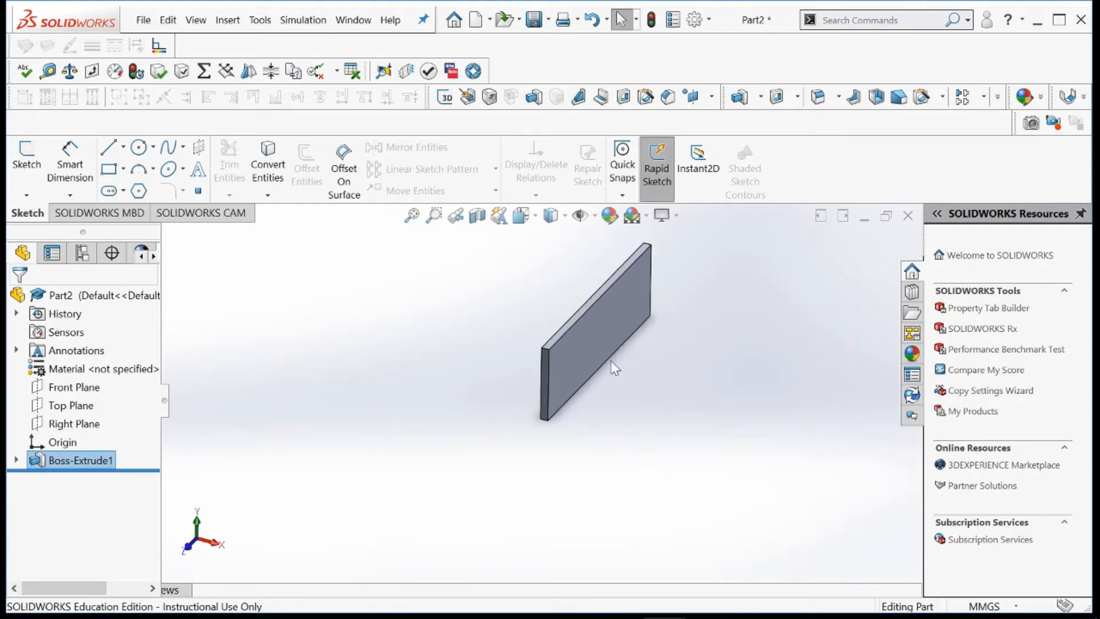
pyautogui.moveTo(570, 376); pyautogui.dragTo(530, 345, button='middle')
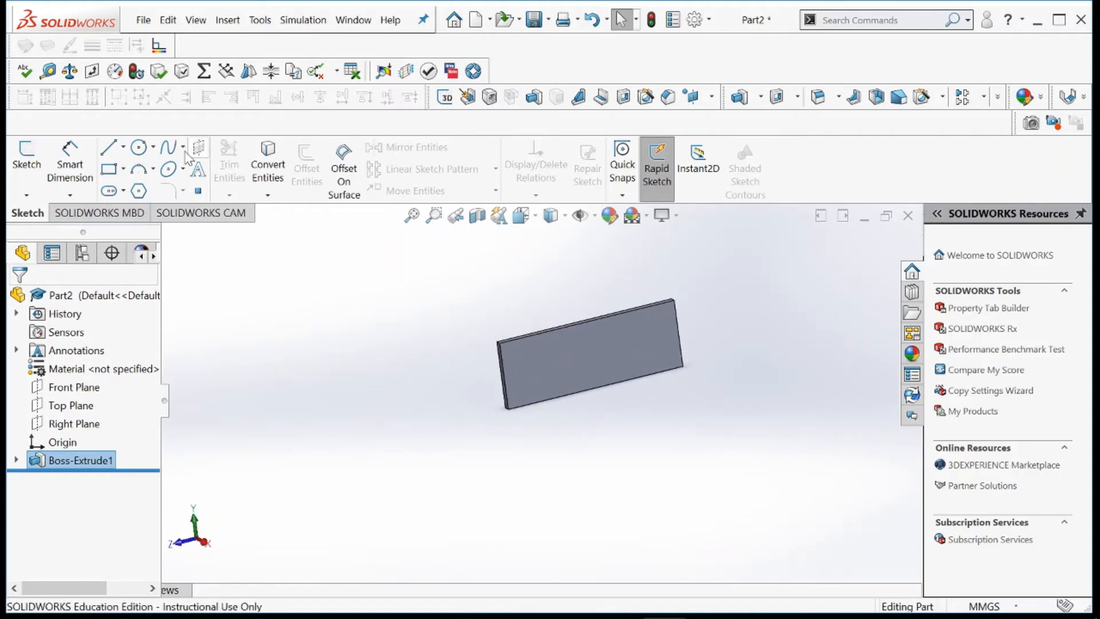
pyautogui.click(503, 352)
pyautogui.click(108, 169)
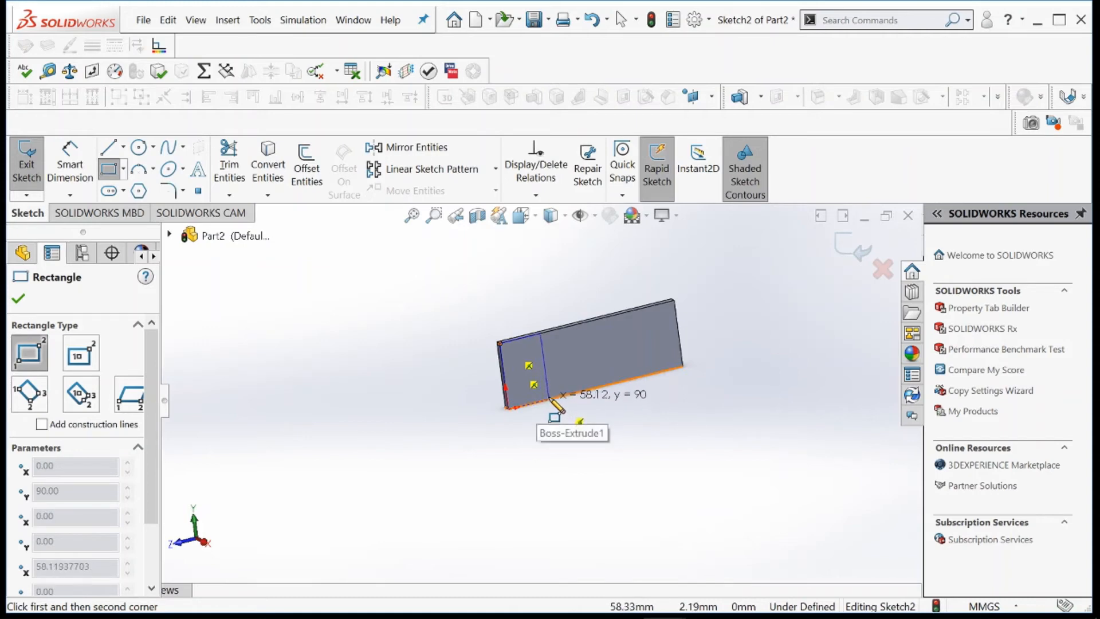
pyautogui.click(549, 399)
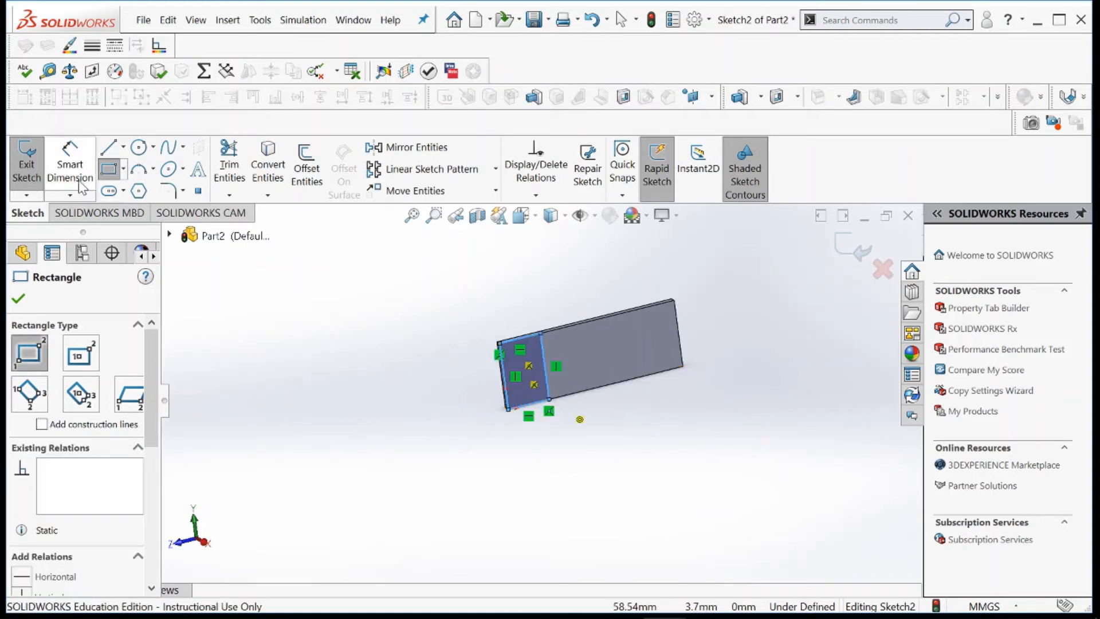
# Dimension the new rectangle's upper horizontal edge to 50 mm
pyautogui.click(68, 169)
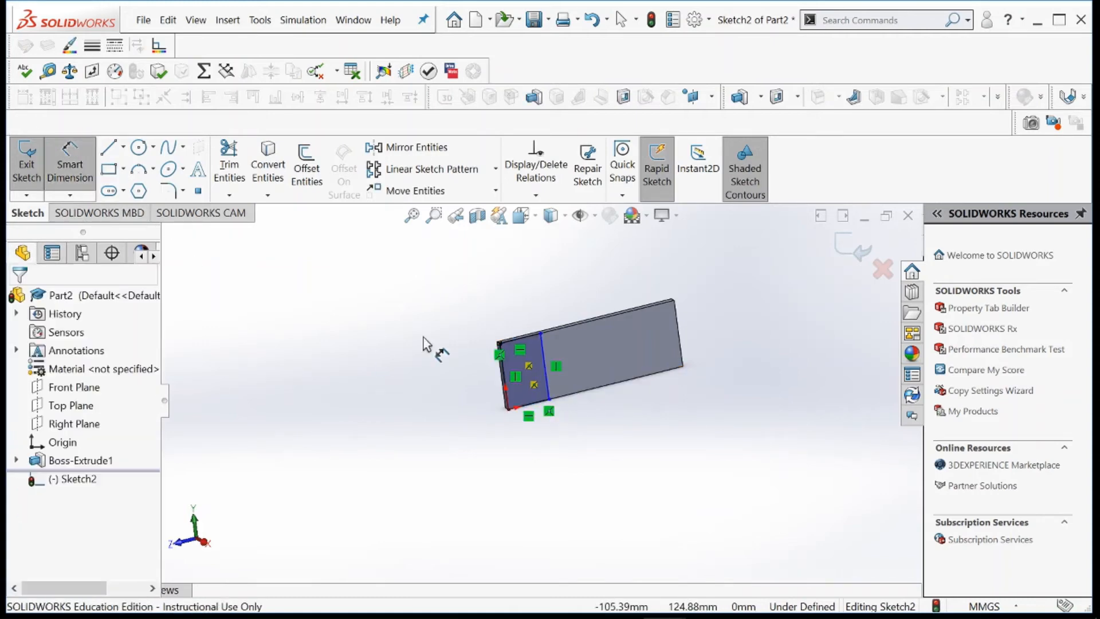
pyautogui.click(527, 336)
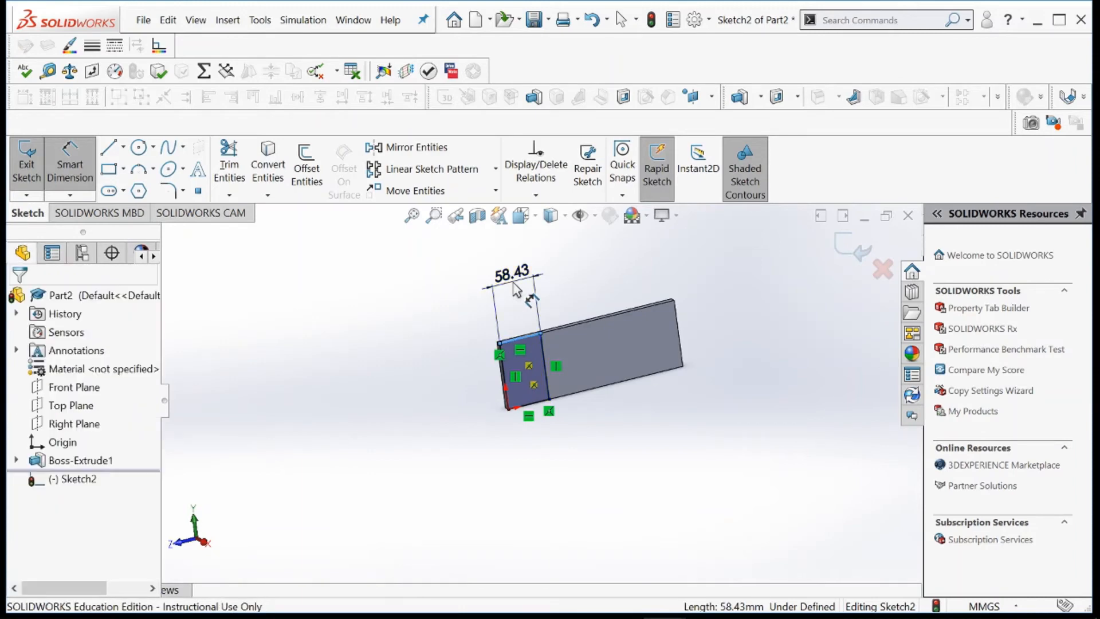
pyautogui.click(515, 289)
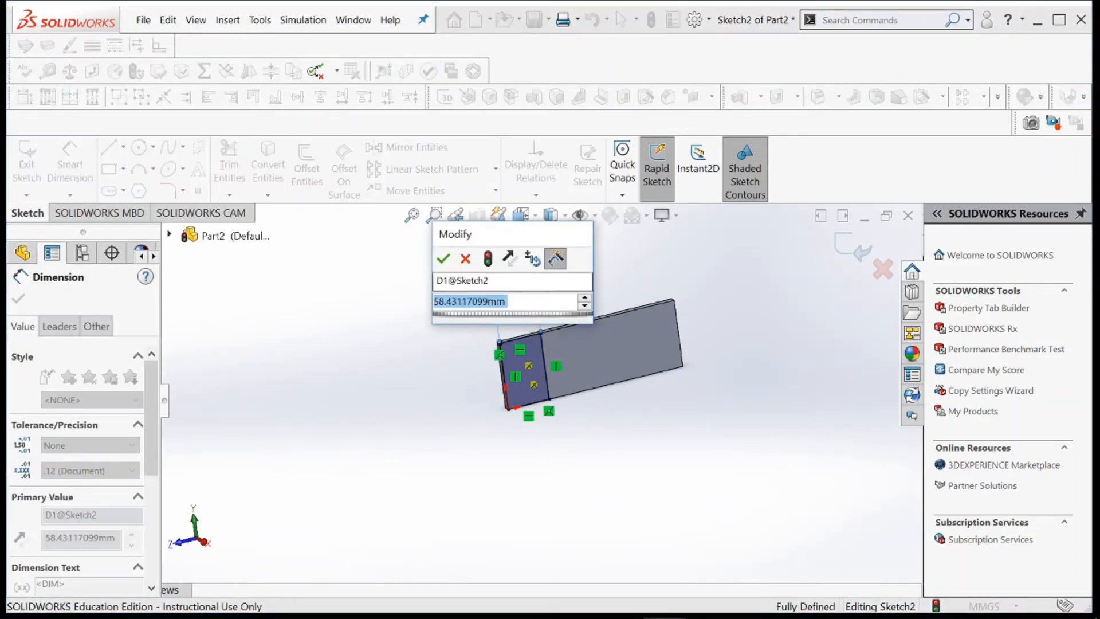
pyautogui.write('50')
pyautogui.press('Return')
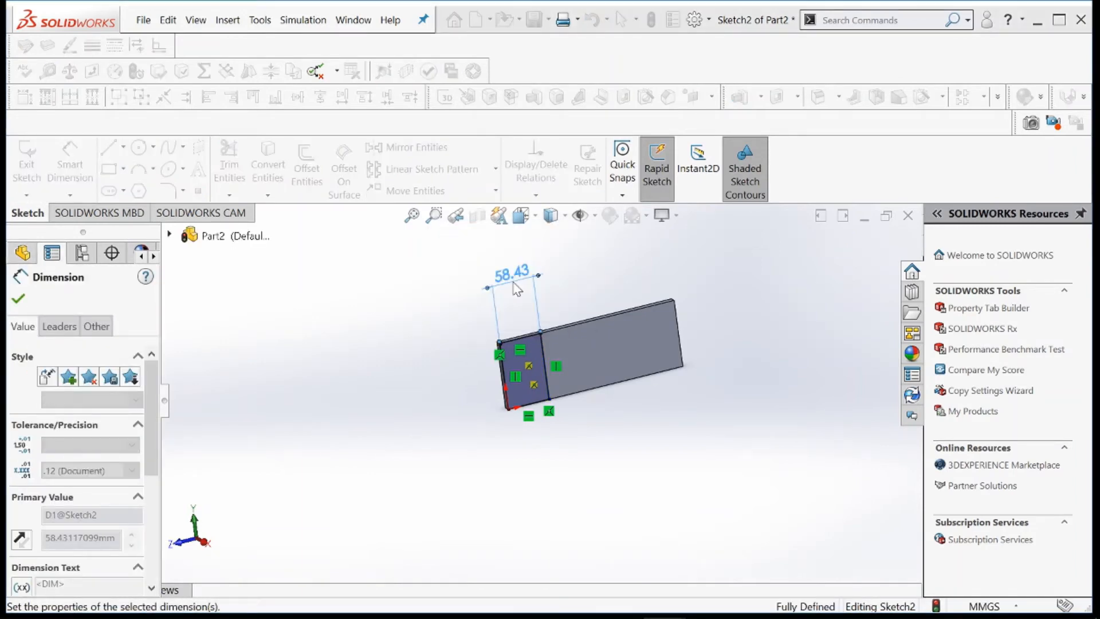
pyautogui.click(18, 299)
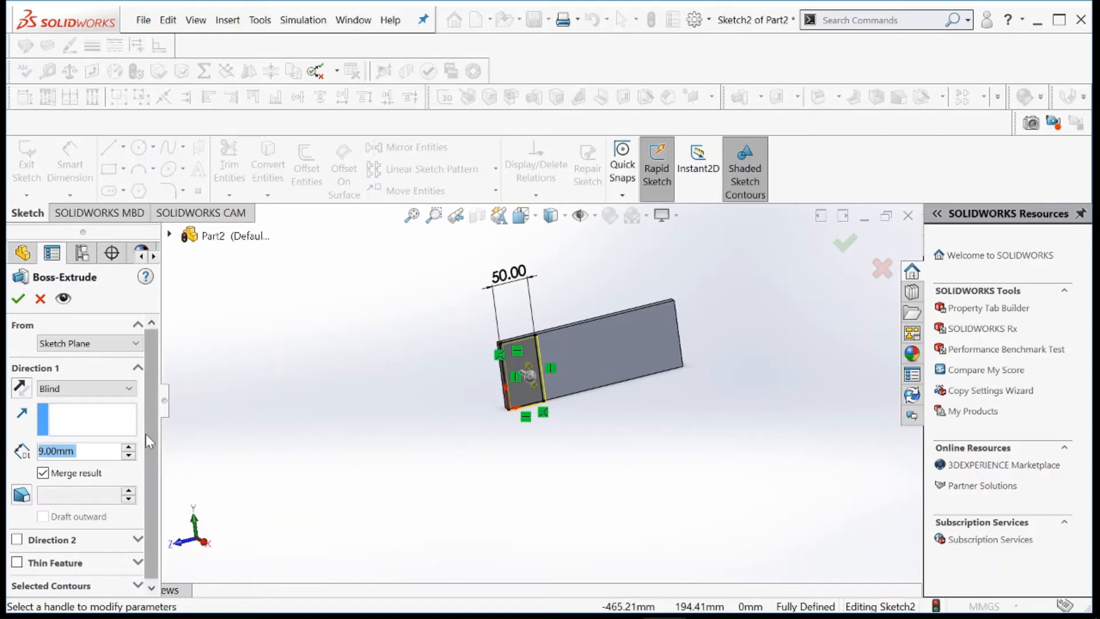
# Extrude the end rectangle 50 mm outward from the plate's face as a blind boss
pyautogui.click(129, 447)
pyautogui.click(128, 447)
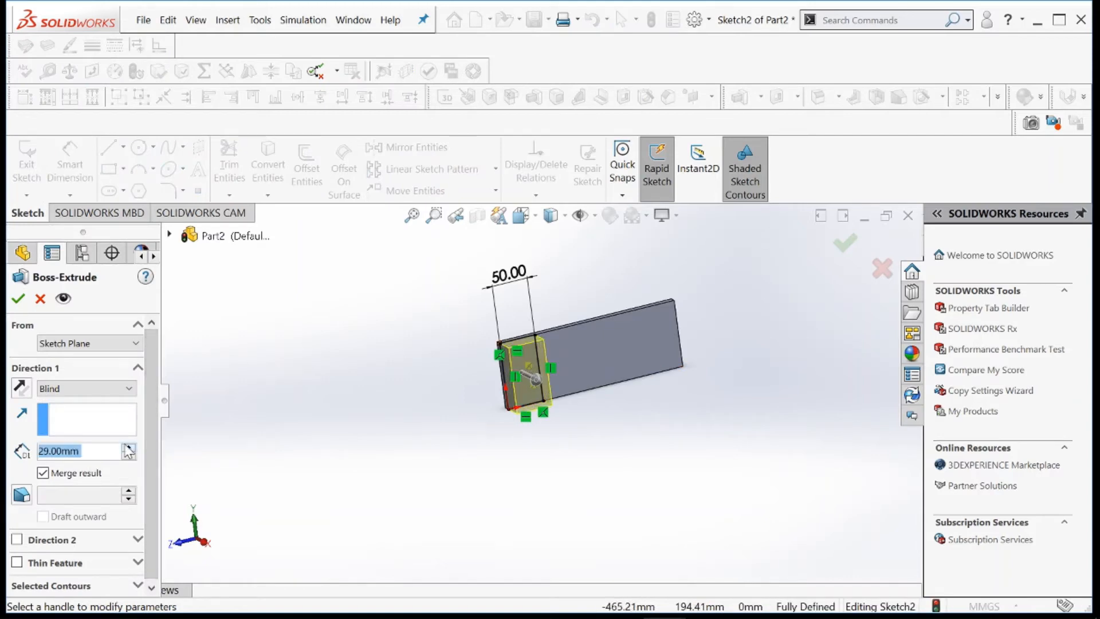
pyautogui.click(128, 447)
pyautogui.click(128, 447)
pyautogui.click(128, 448)
pyautogui.click(129, 447)
pyautogui.click(129, 447)
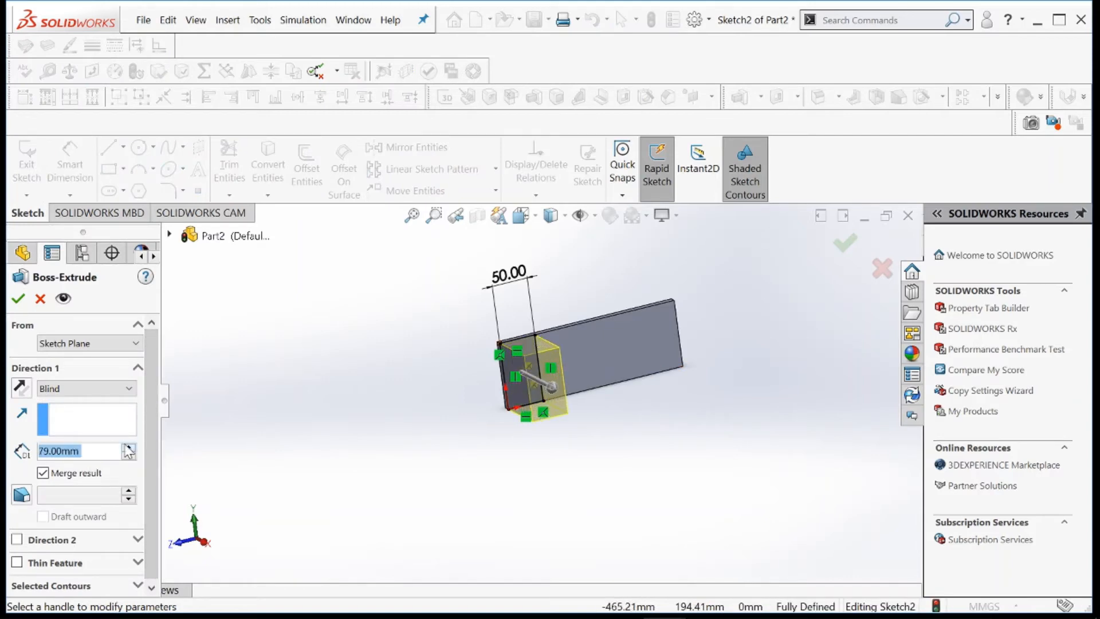
pyautogui.write('7')
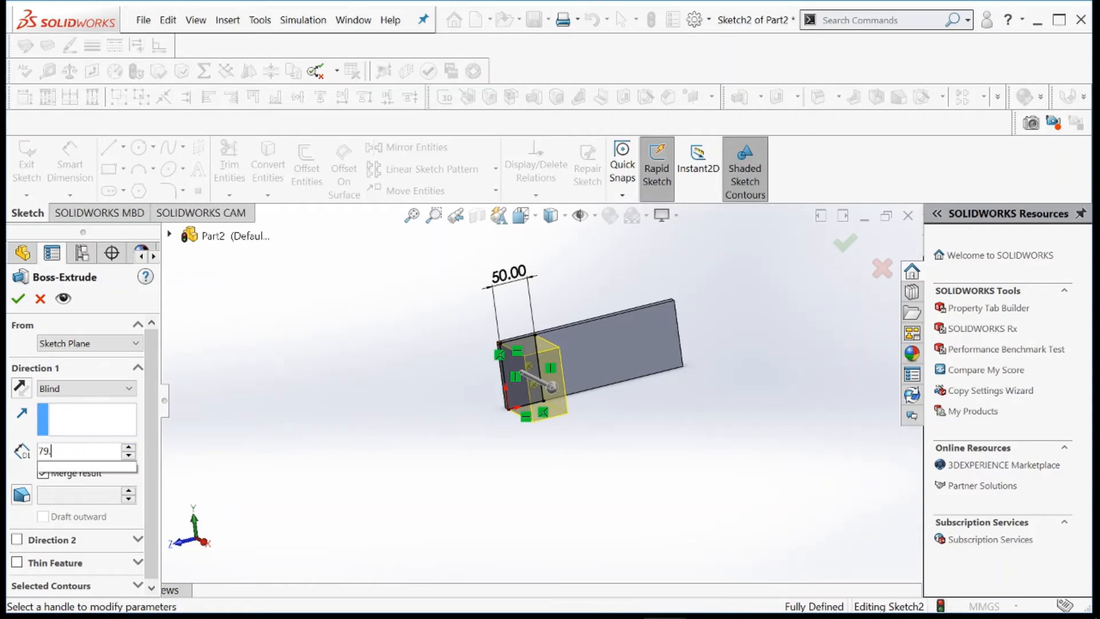
pyautogui.press('BackSpace')
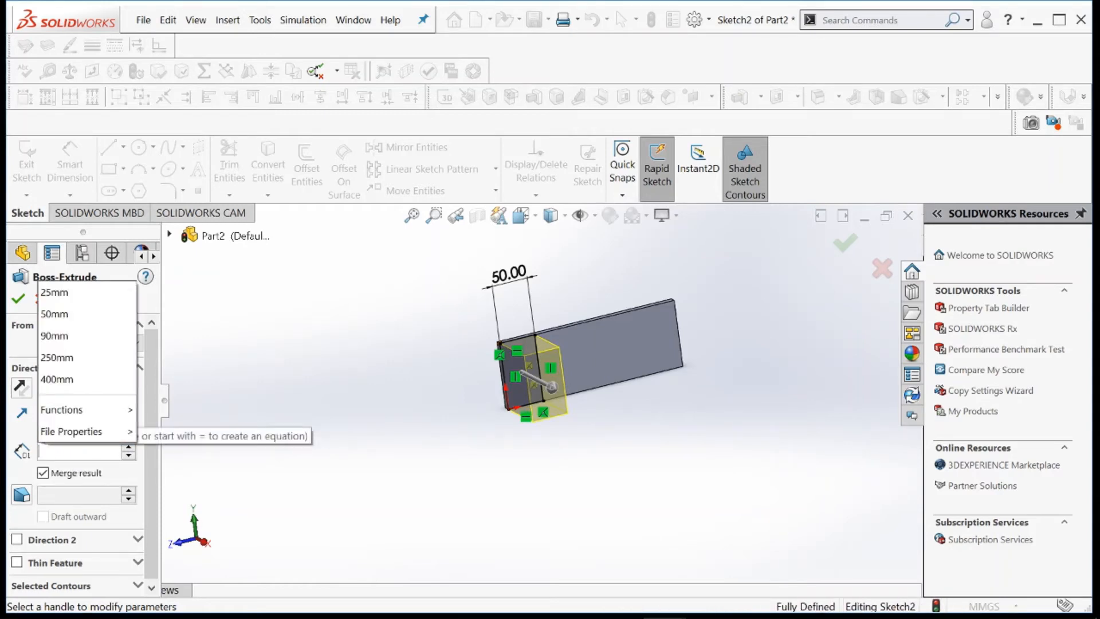
pyautogui.click(54, 313)
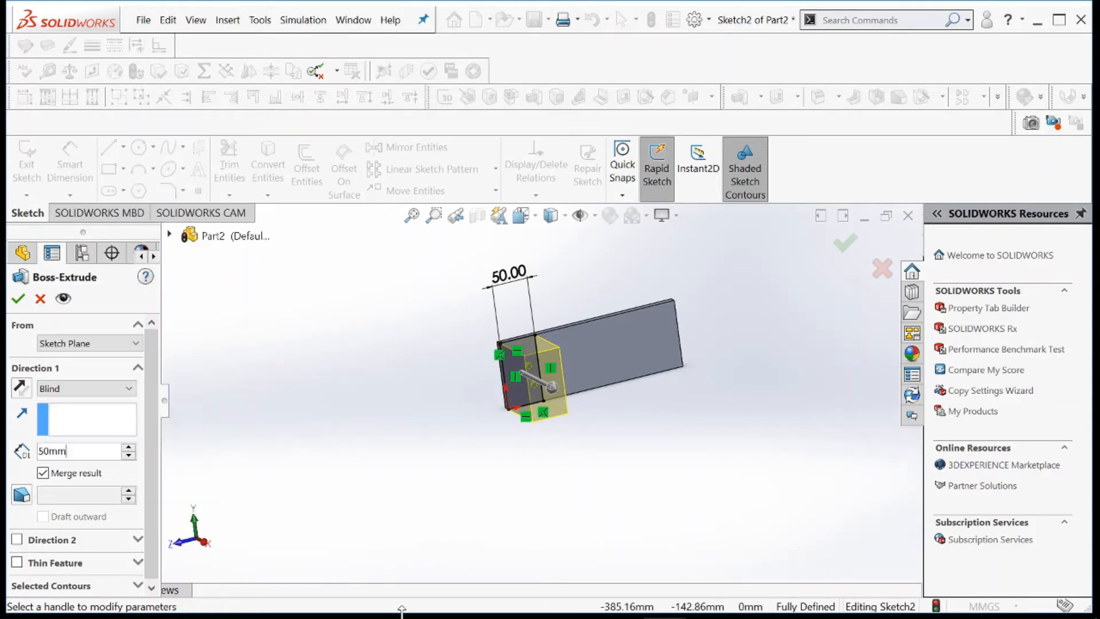
pyautogui.click(20, 299)
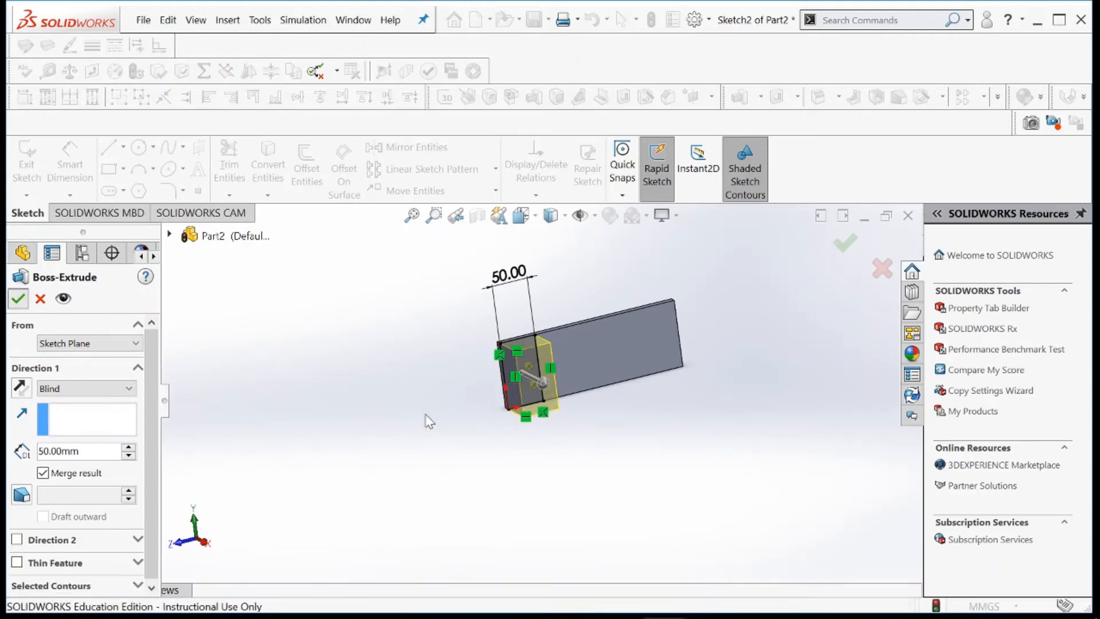
# Save the finished part as Rail 1 in the same folder as Leg 1
pyautogui.moveTo(535, 428); pyautogui.dragTo(507, 304, button='middle')
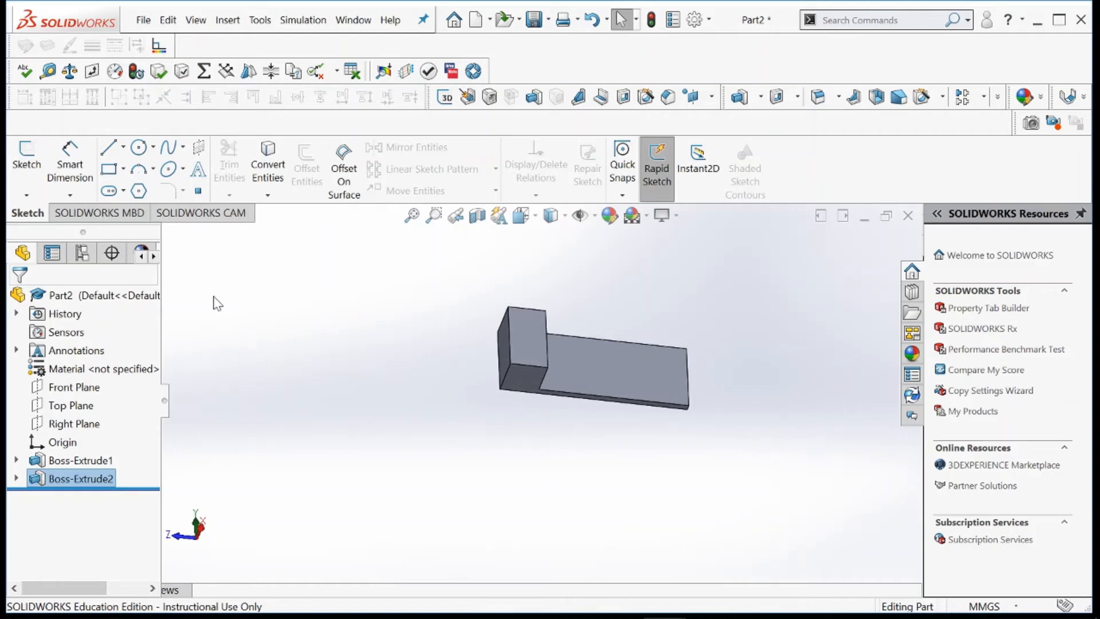
pyautogui.click(143, 20)
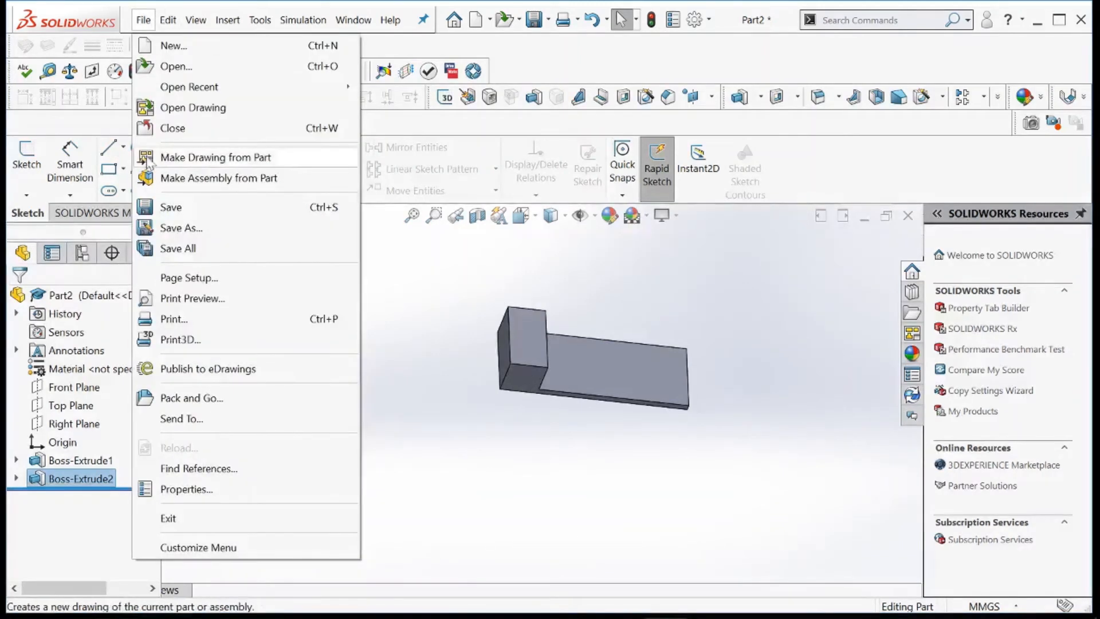
pyautogui.click(178, 227)
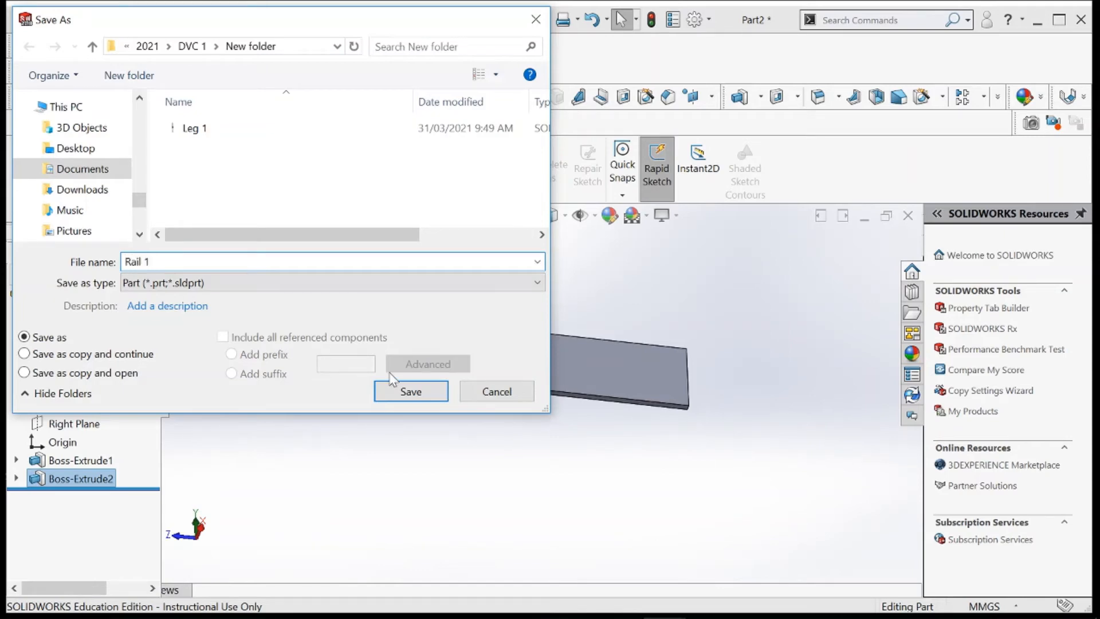
pyautogui.click(406, 390)
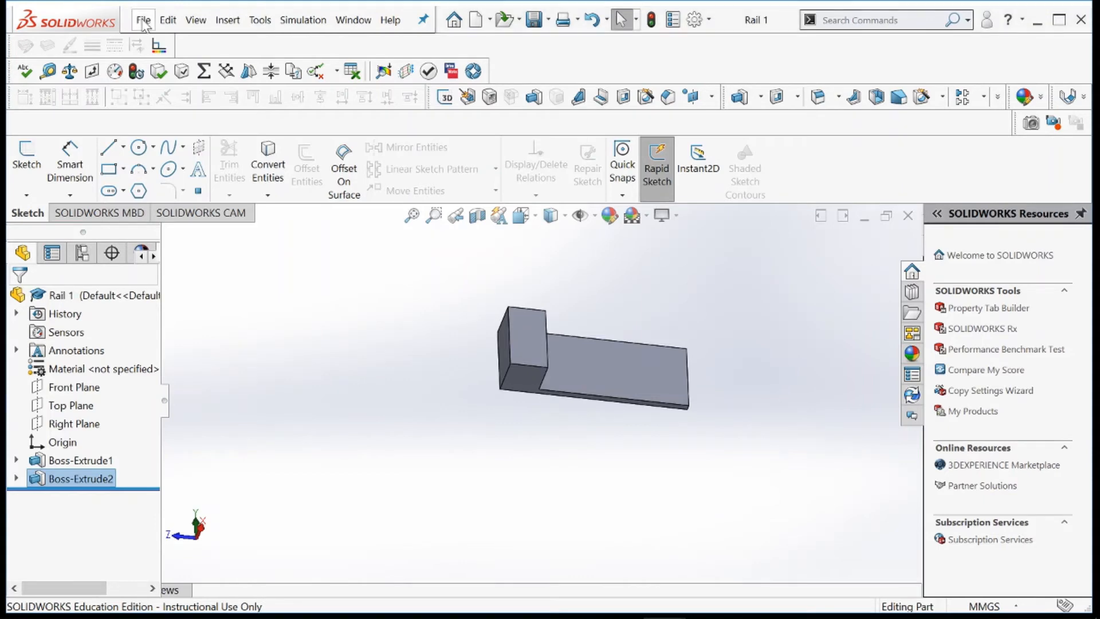
# Create a new assembly document and close its initial component prompt without choosing a part
pyautogui.click(144, 21)
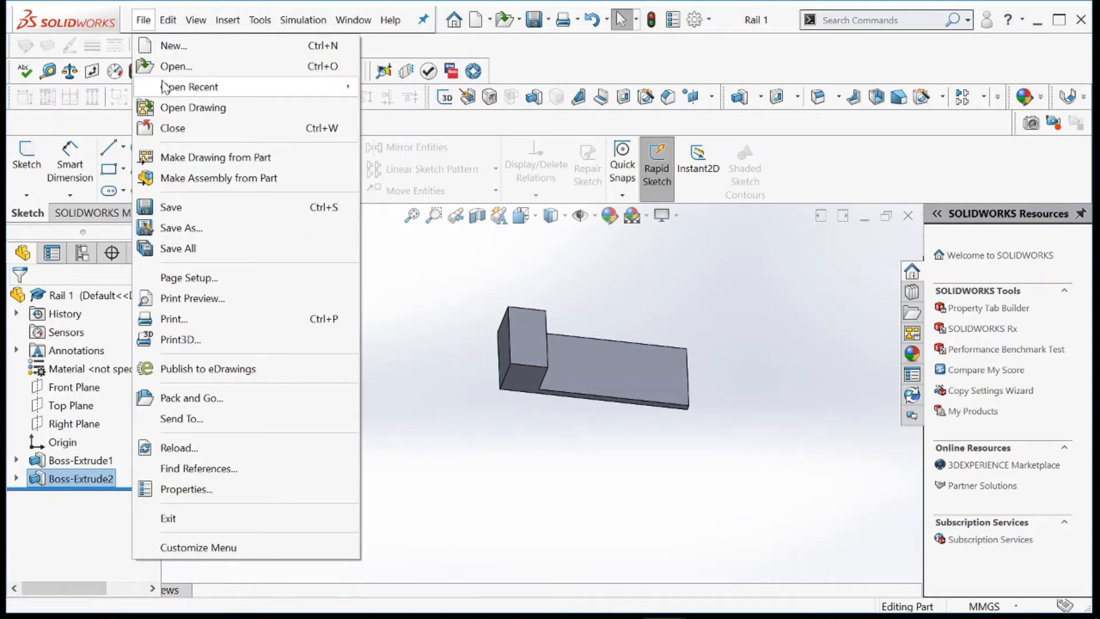
pyautogui.click(172, 45)
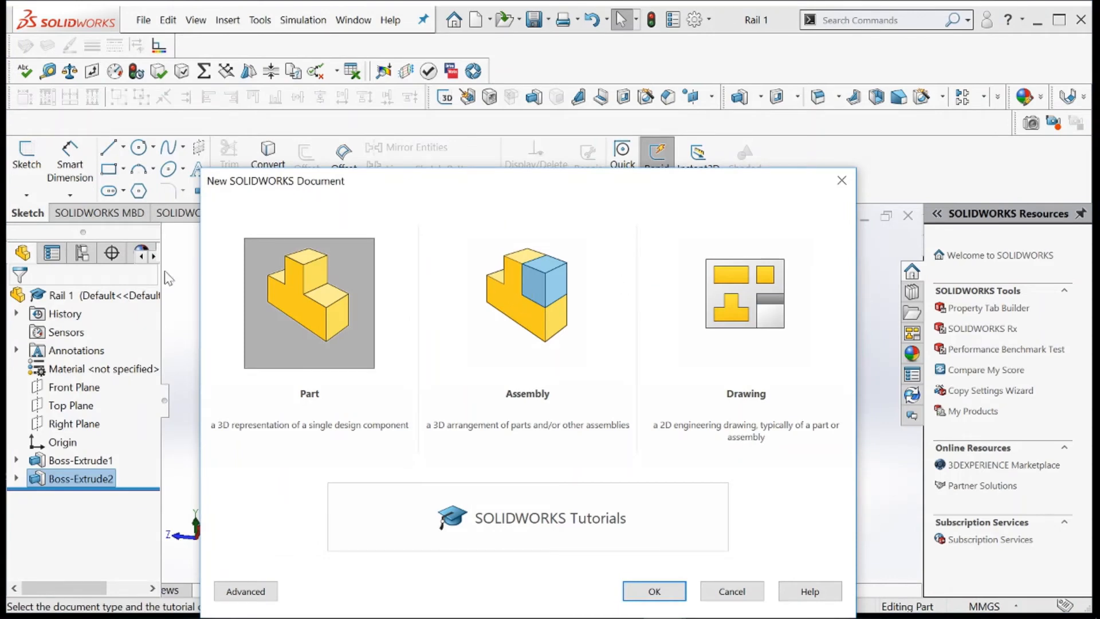
pyautogui.click(549, 299)
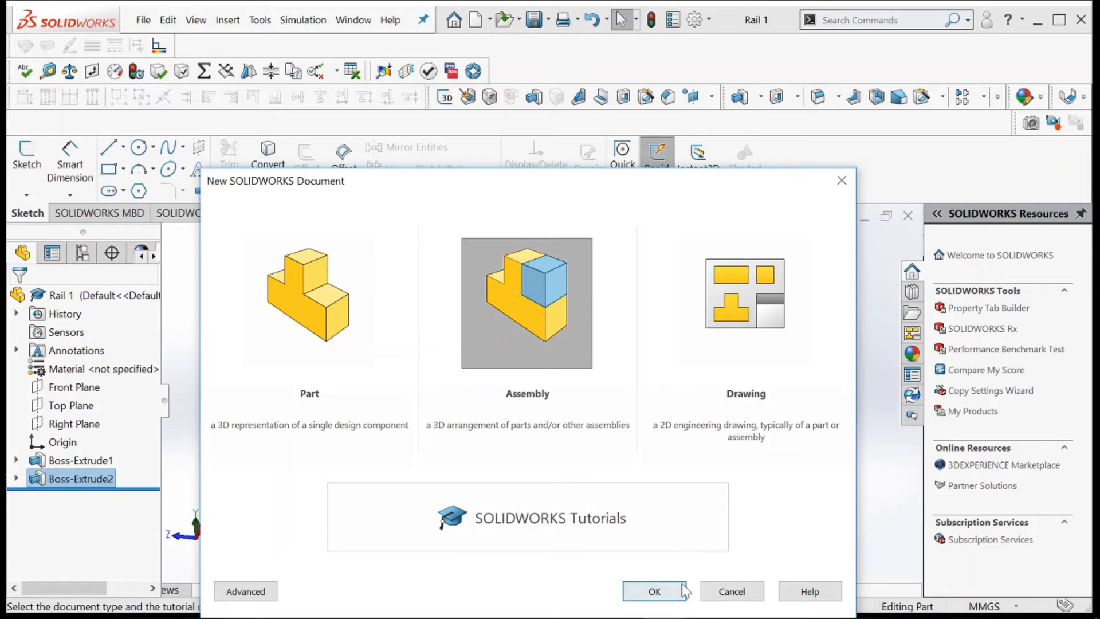
pyautogui.click(654, 591)
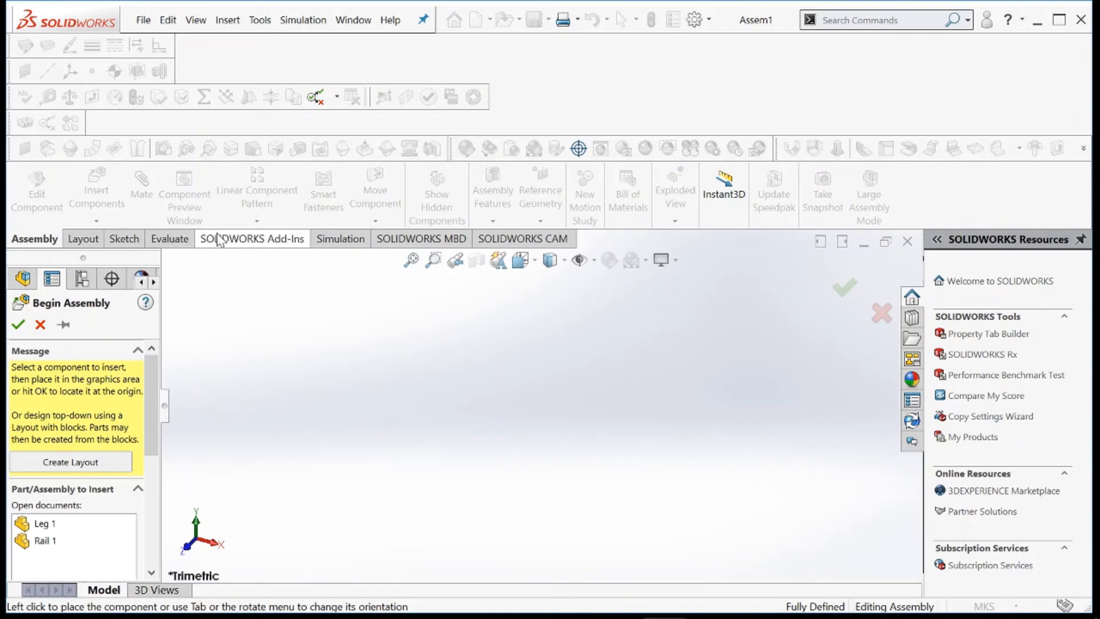
pyautogui.click(19, 326)
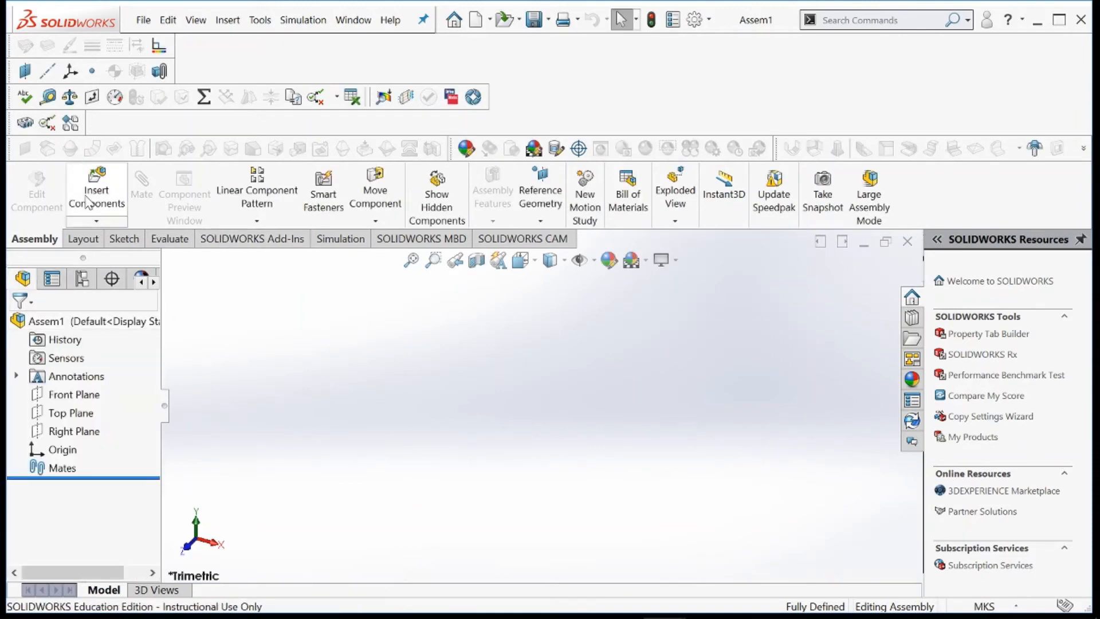
# Insert the Leg 1 part from its saved file and place it in the middle of the assembly's empty space
pyautogui.click(95, 195)
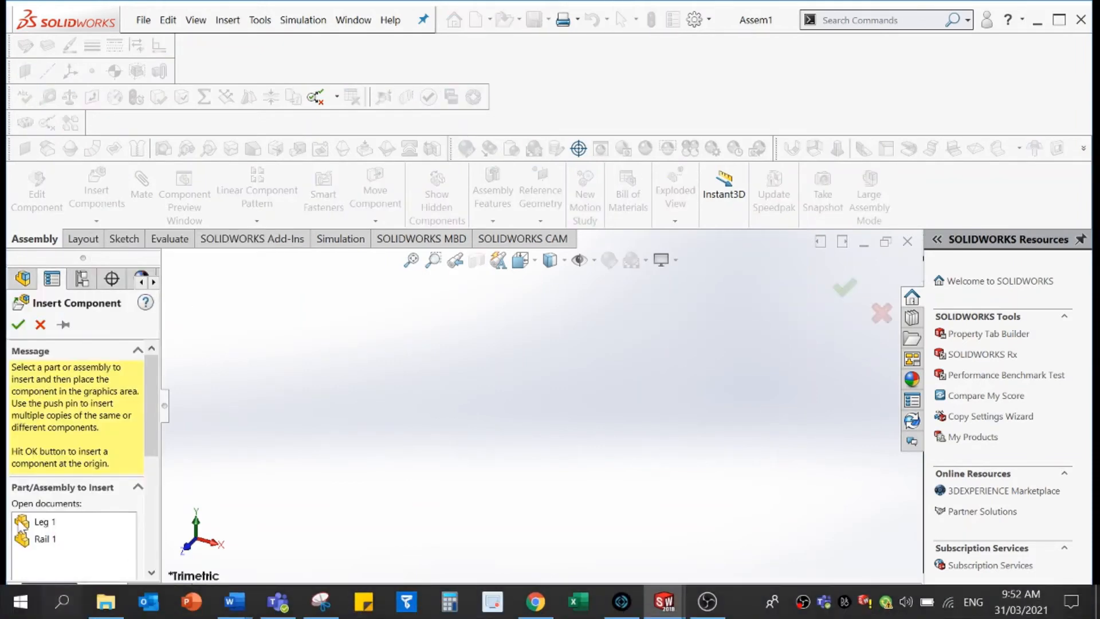
pyautogui.click(58, 522)
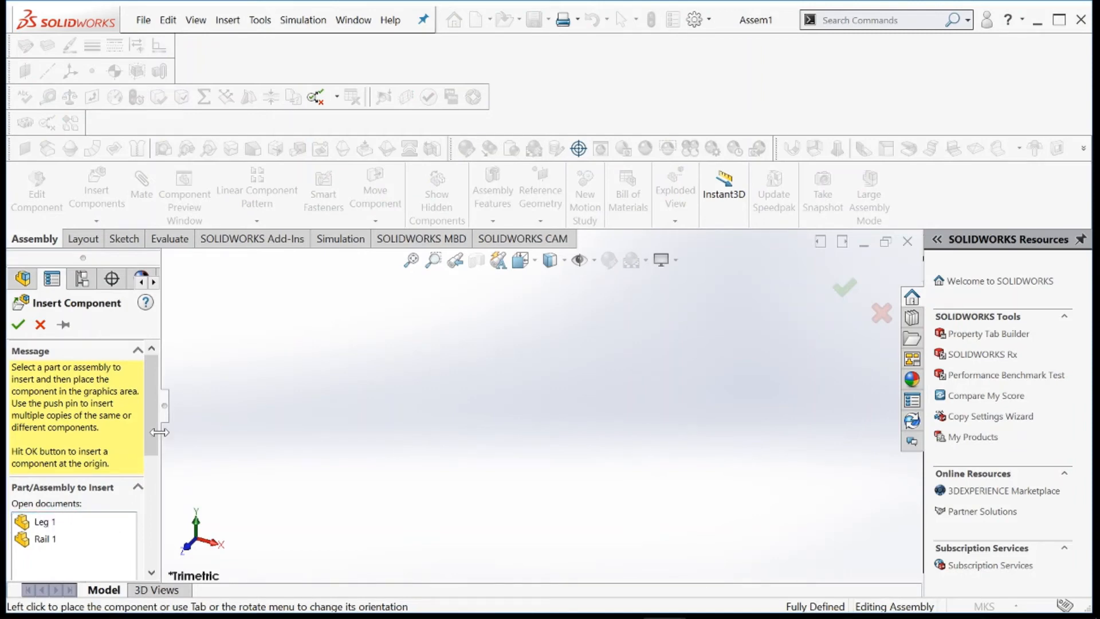
pyautogui.scroll(-3, 143, 459)
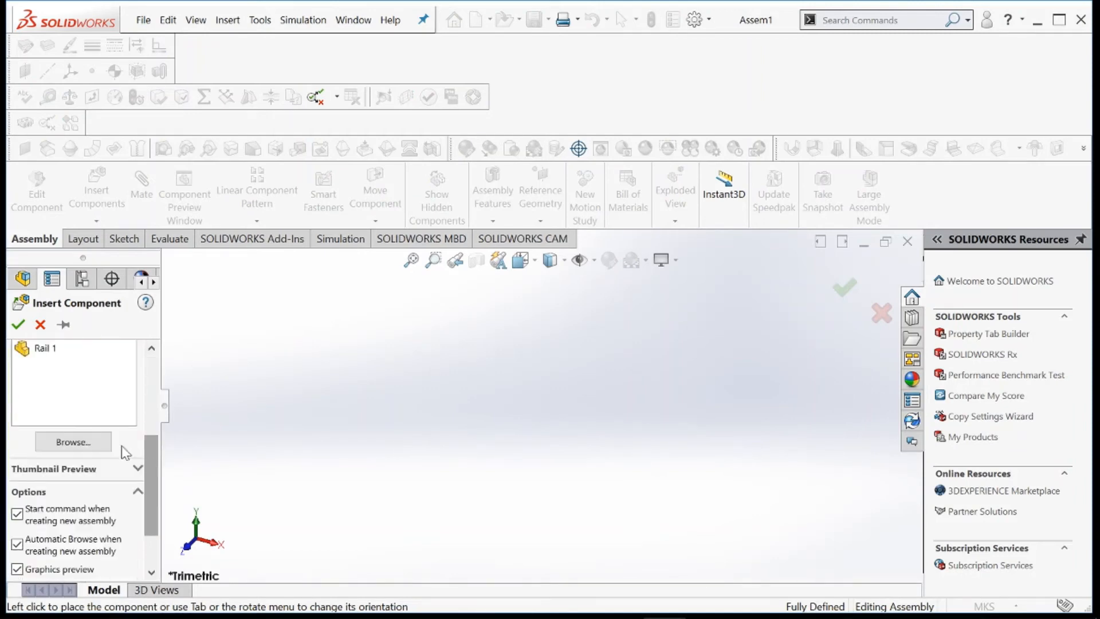
pyautogui.click(98, 444)
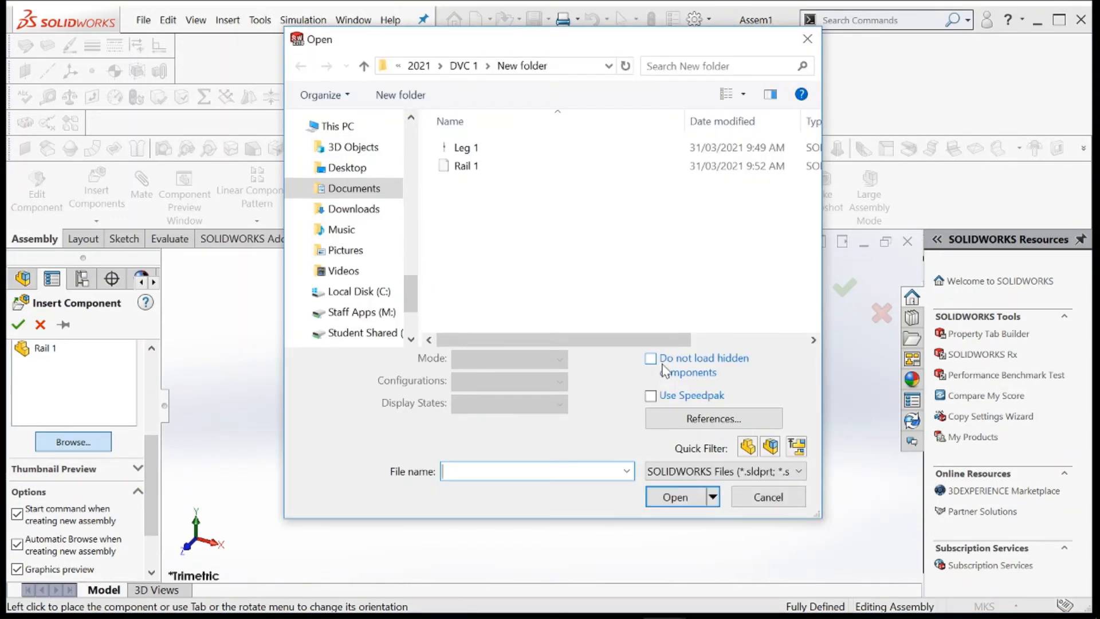
pyautogui.click(465, 148)
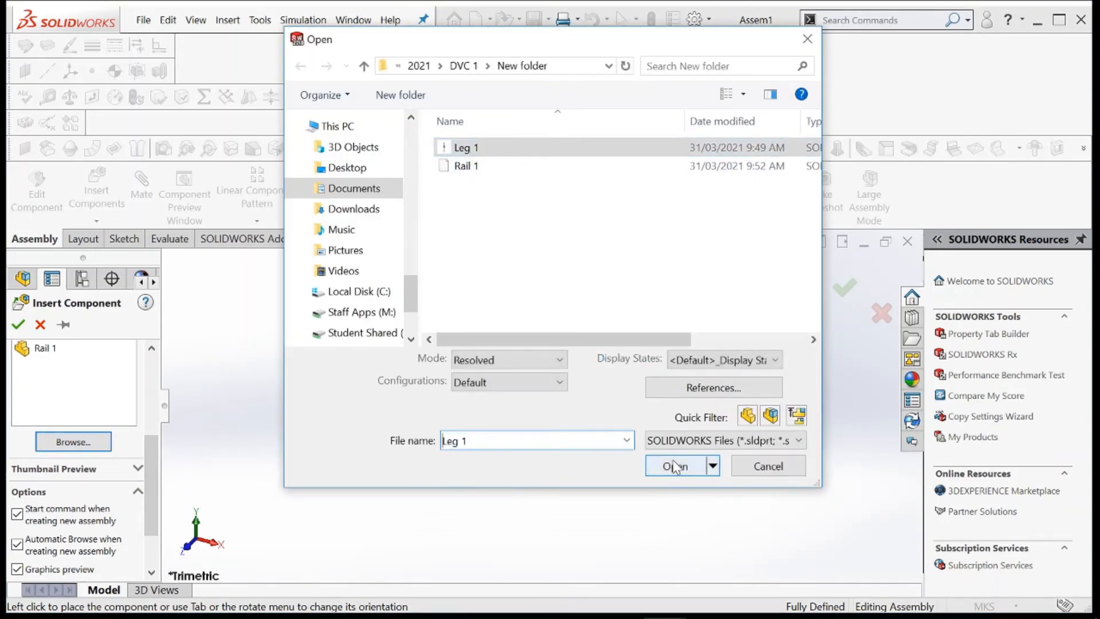
pyautogui.click(675, 466)
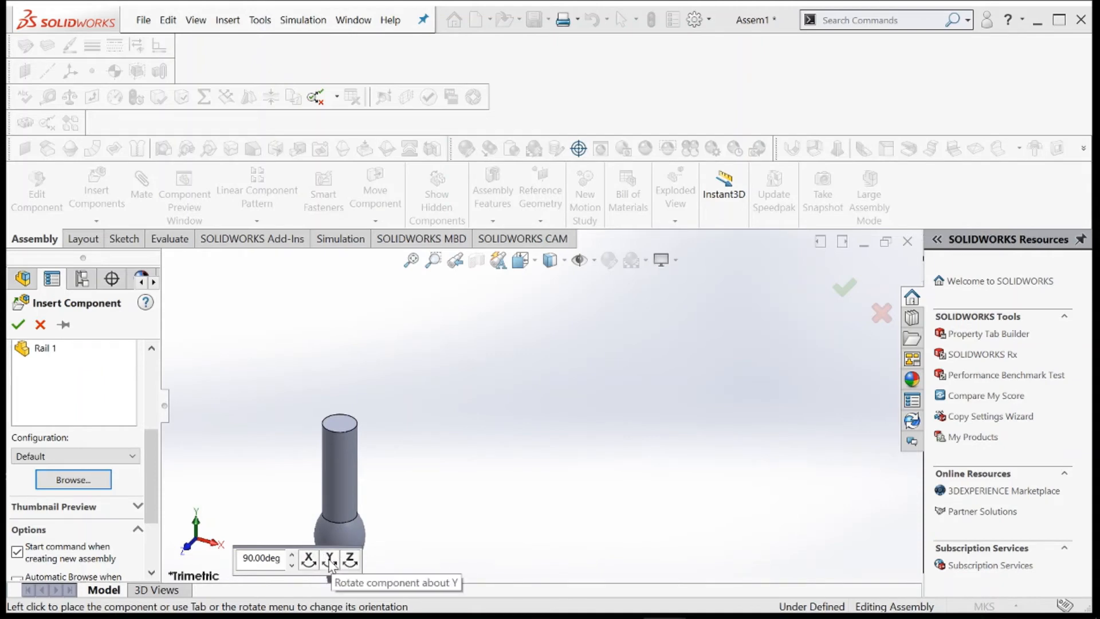
pyautogui.click(534, 421)
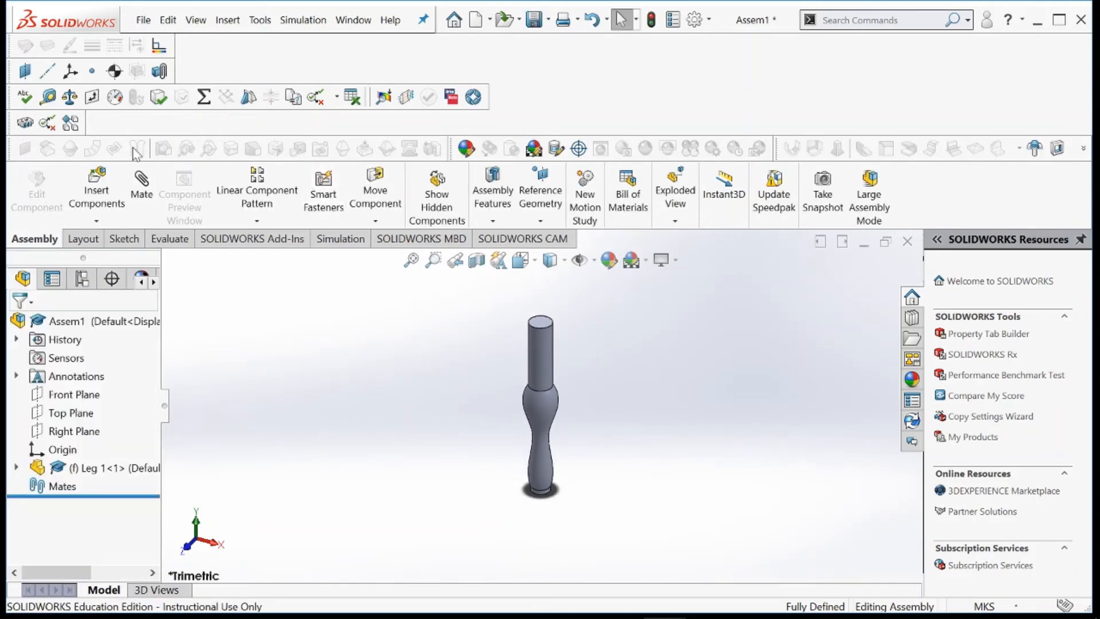
# Insert the open Rail 1 part and place it in free space beside the upper part of the leg
pyautogui.click(96, 182)
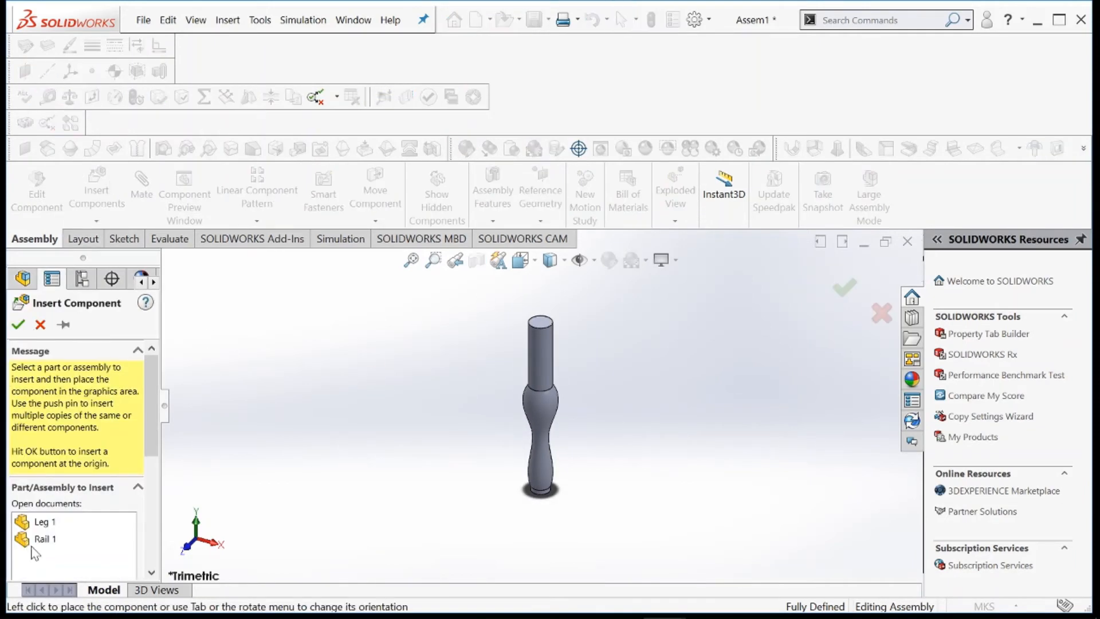
pyautogui.click(38, 542)
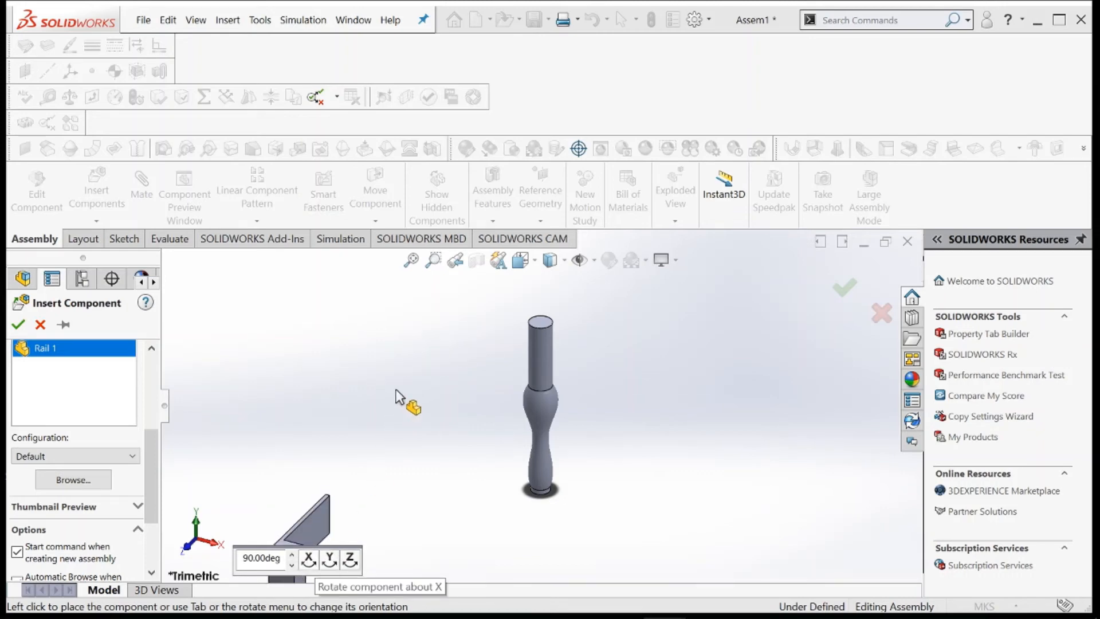
pyautogui.click(404, 359)
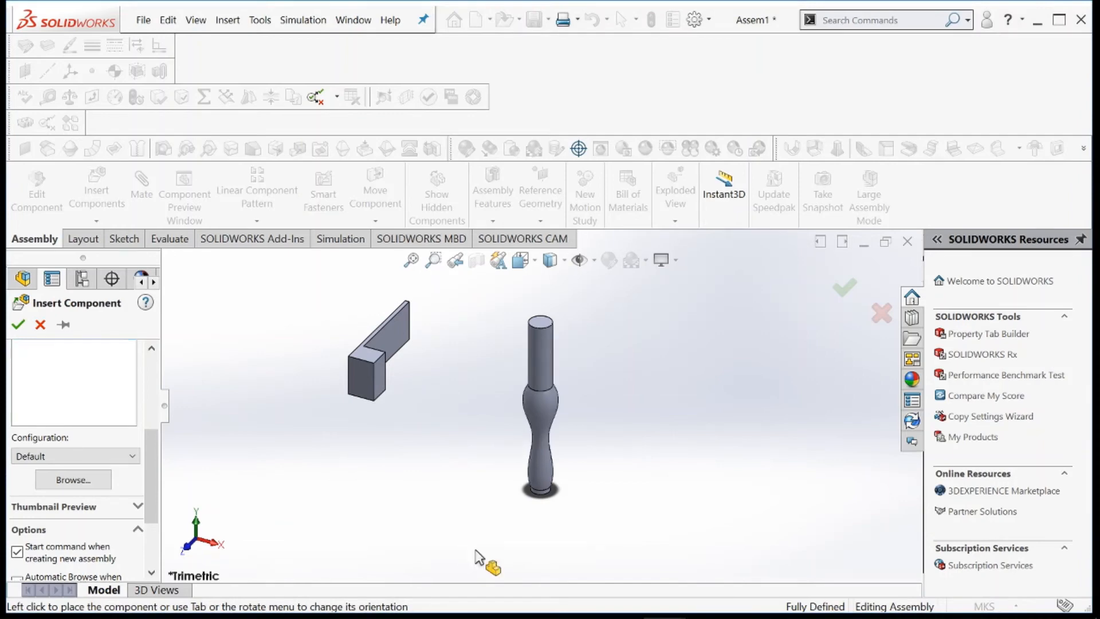
# Add a coincident mate between the leg's flat upper end face and the rail's L-shaped side face
pyautogui.moveTo(422, 504); pyautogui.dragTo(390, 442, button='right')
pyautogui.moveTo(390, 448); pyautogui.dragTo(519, 473, button='middle')
pyautogui.scroll(-2, 497, 260)
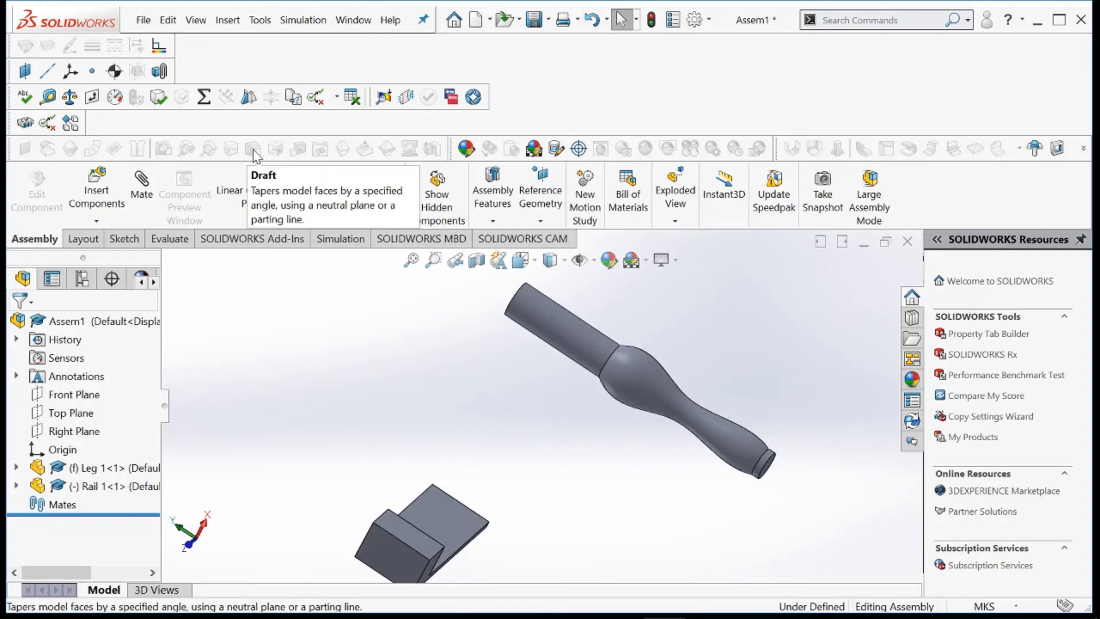
pyautogui.click(141, 185)
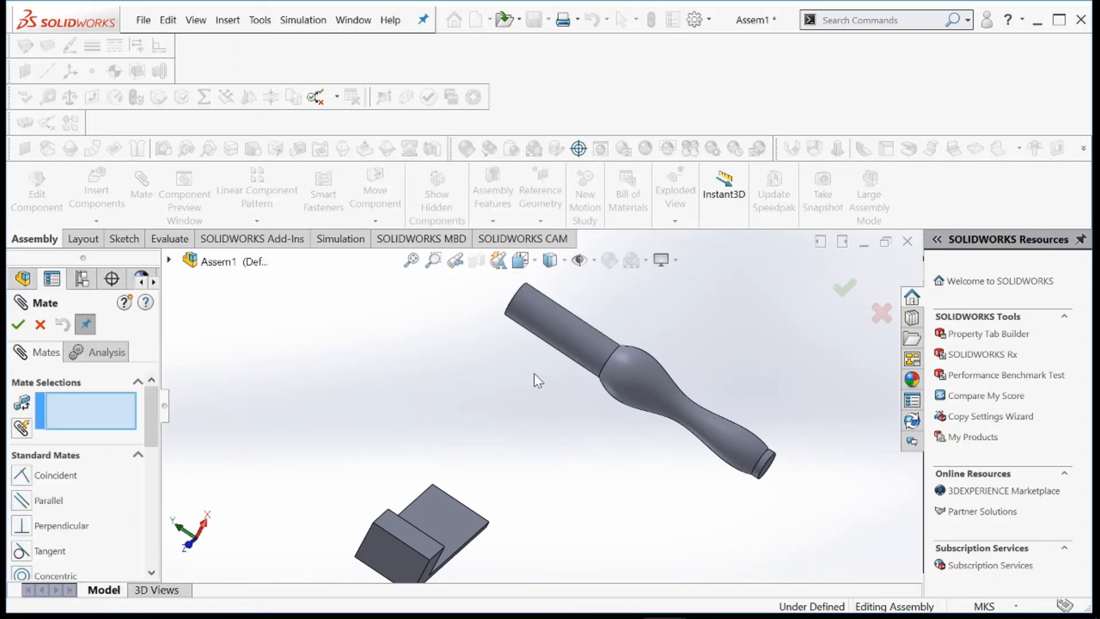
pyautogui.moveTo(528, 401); pyautogui.dragTo(506, 314, button='middle')
pyautogui.click(508, 306)
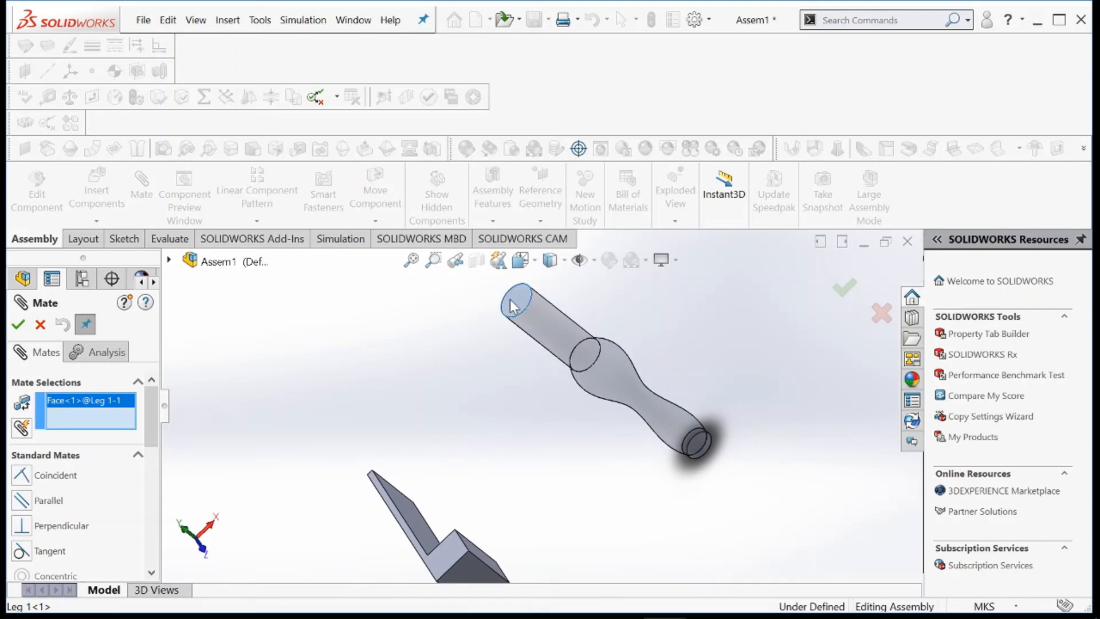
pyautogui.moveTo(551, 551); pyautogui.dragTo(457, 449, button='middle')
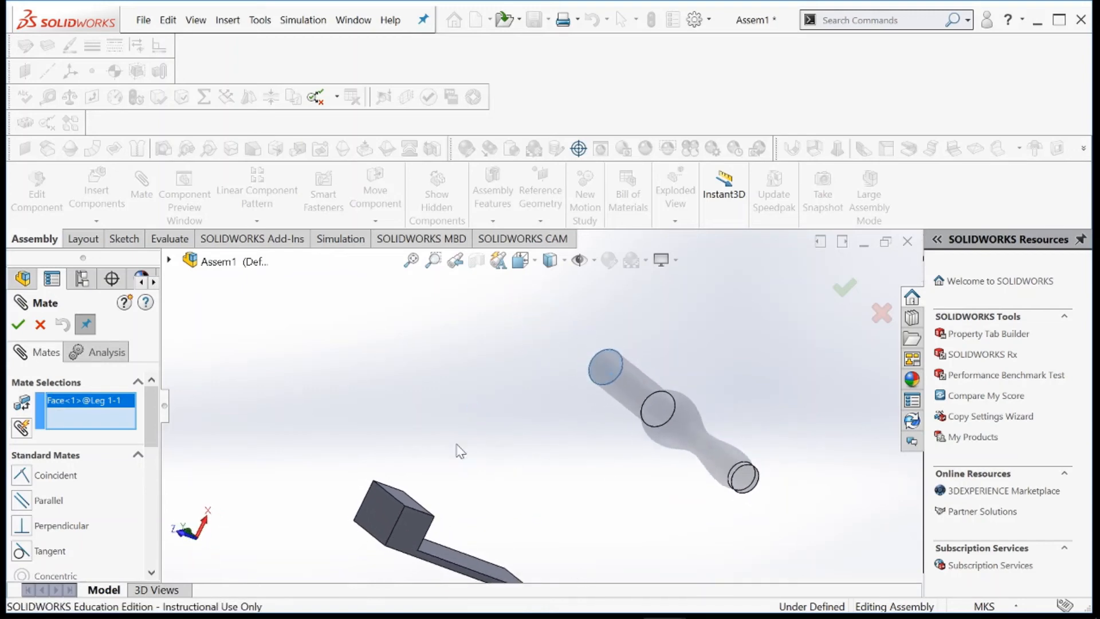
pyautogui.click(411, 534)
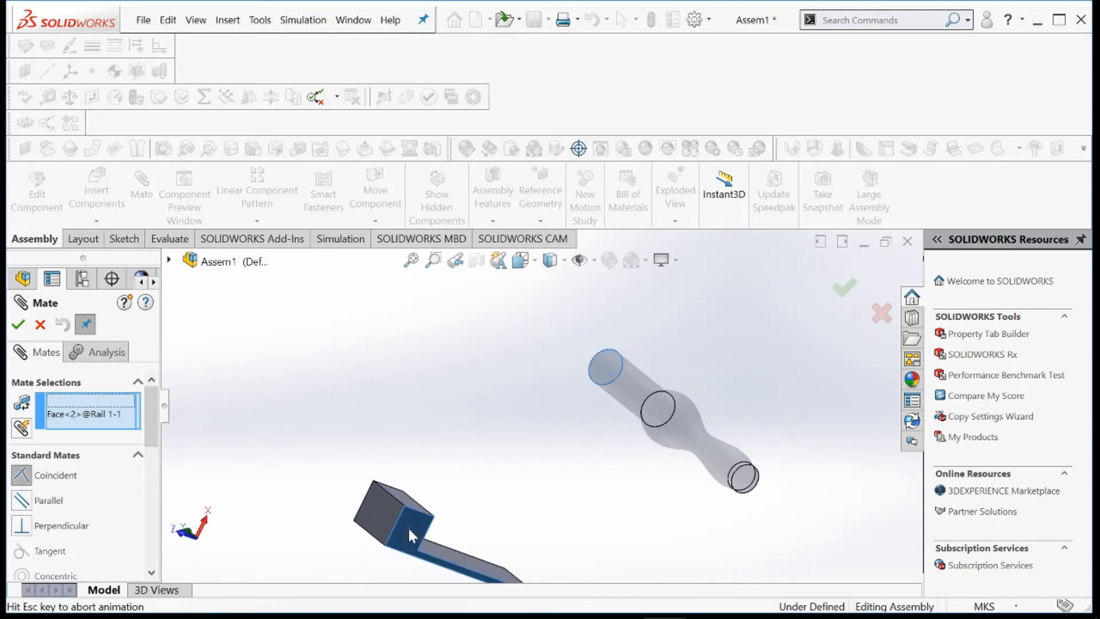
pyautogui.click(18, 325)
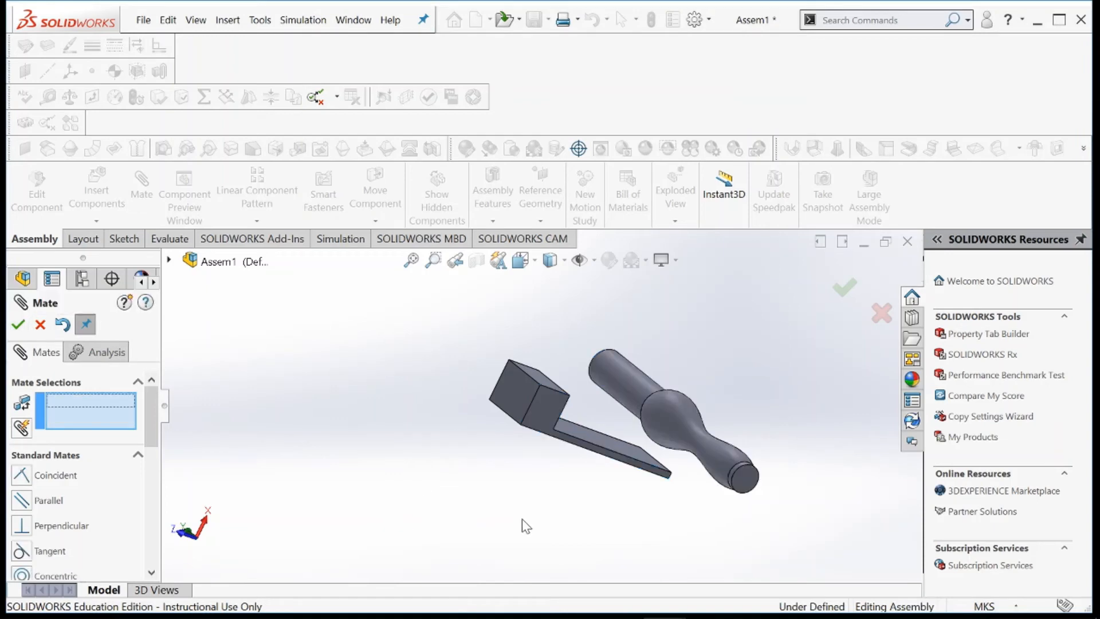
pyautogui.moveTo(521, 518); pyautogui.dragTo(545, 496, button='middle')
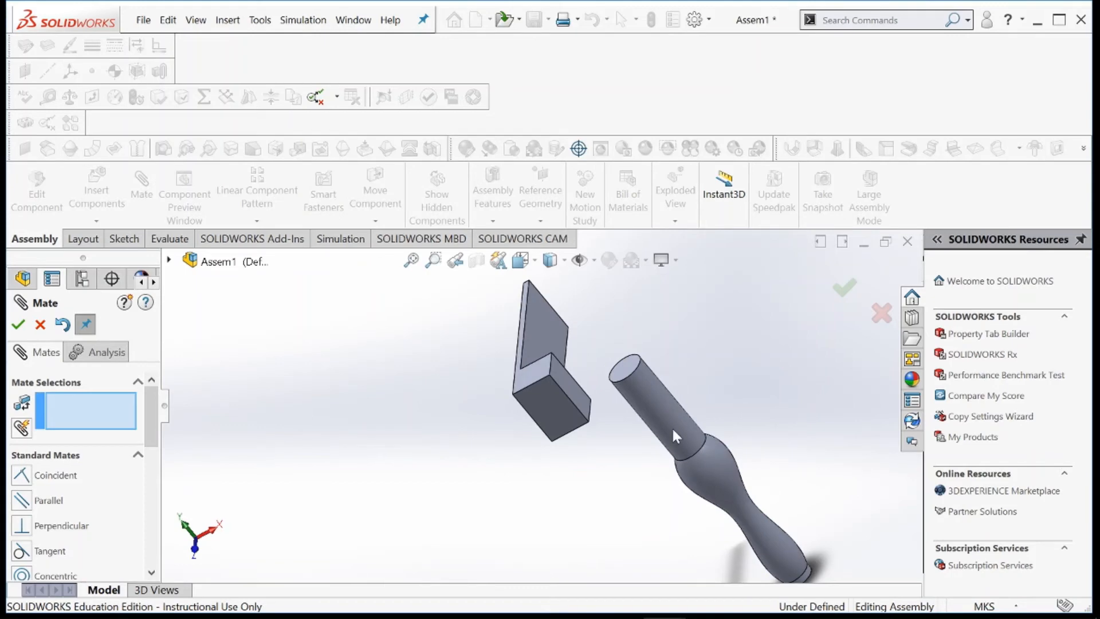
pyautogui.click(14, 327)
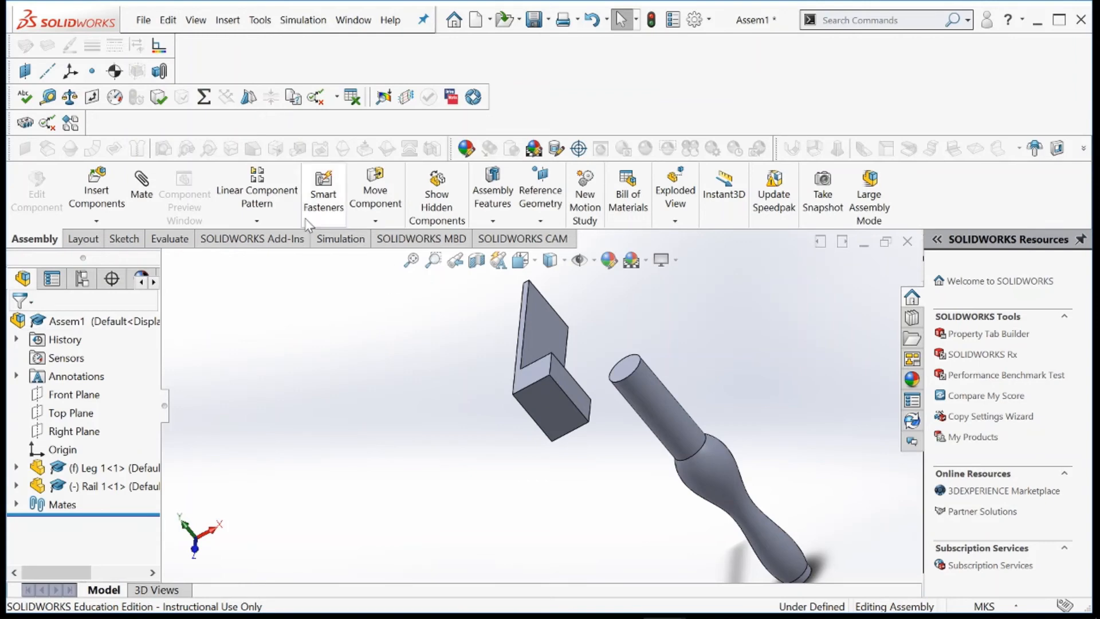
# Move the rail with Free Drag so that its block sits over the leg's upper end, and finish the move
pyautogui.click(375, 192)
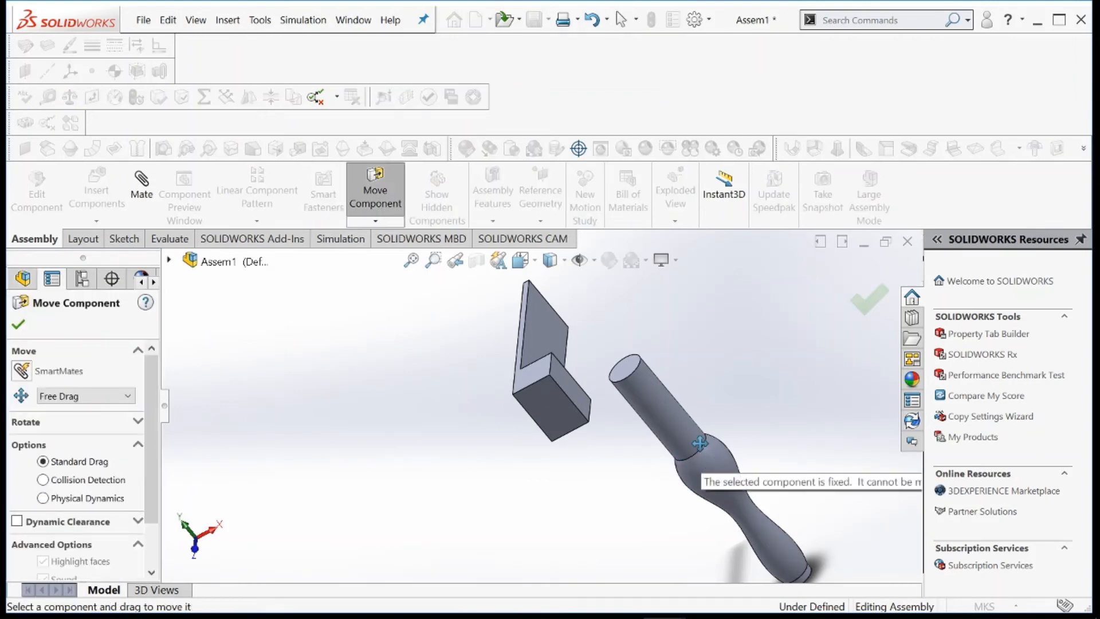
pyautogui.moveTo(547, 408); pyautogui.dragTo(602, 400)
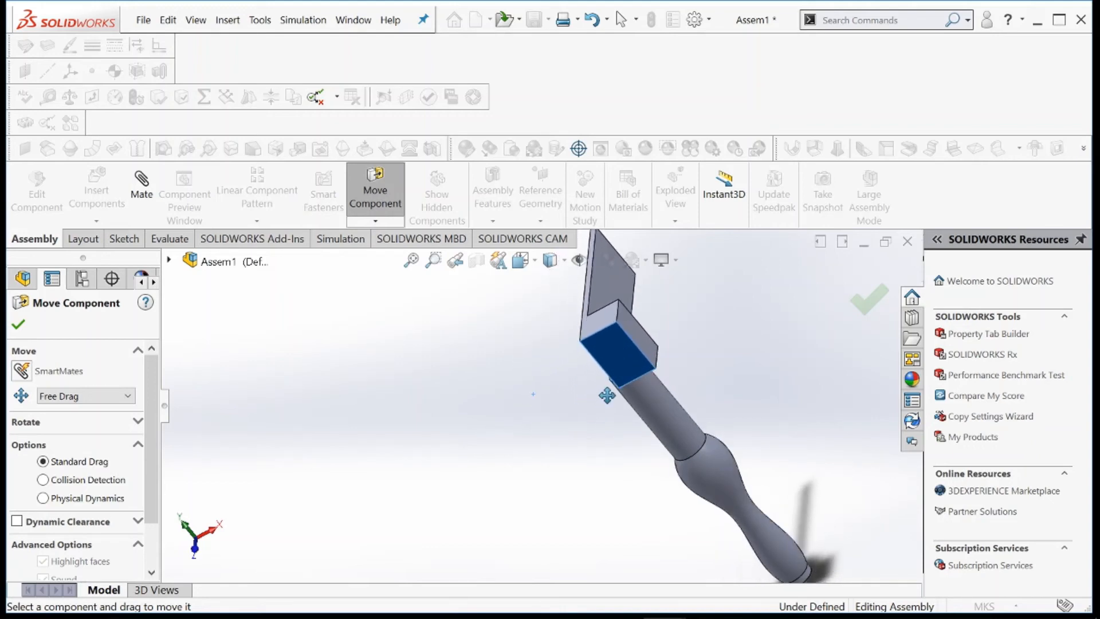
pyautogui.press('Up')
pyautogui.press('Up')
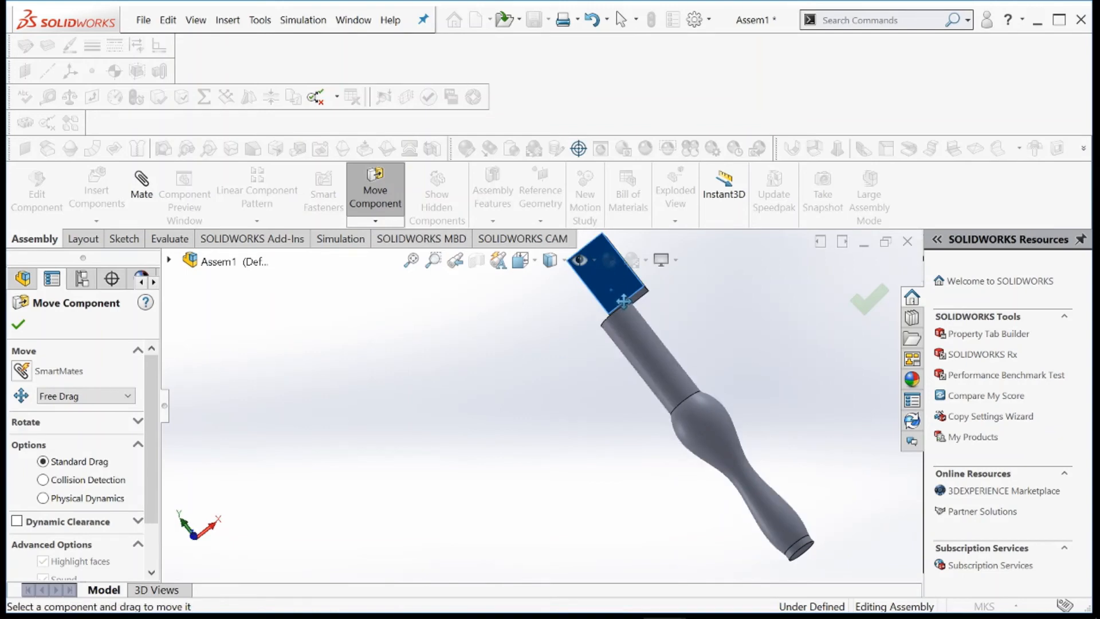
pyautogui.moveTo(630, 305); pyautogui.dragTo(613, 316)
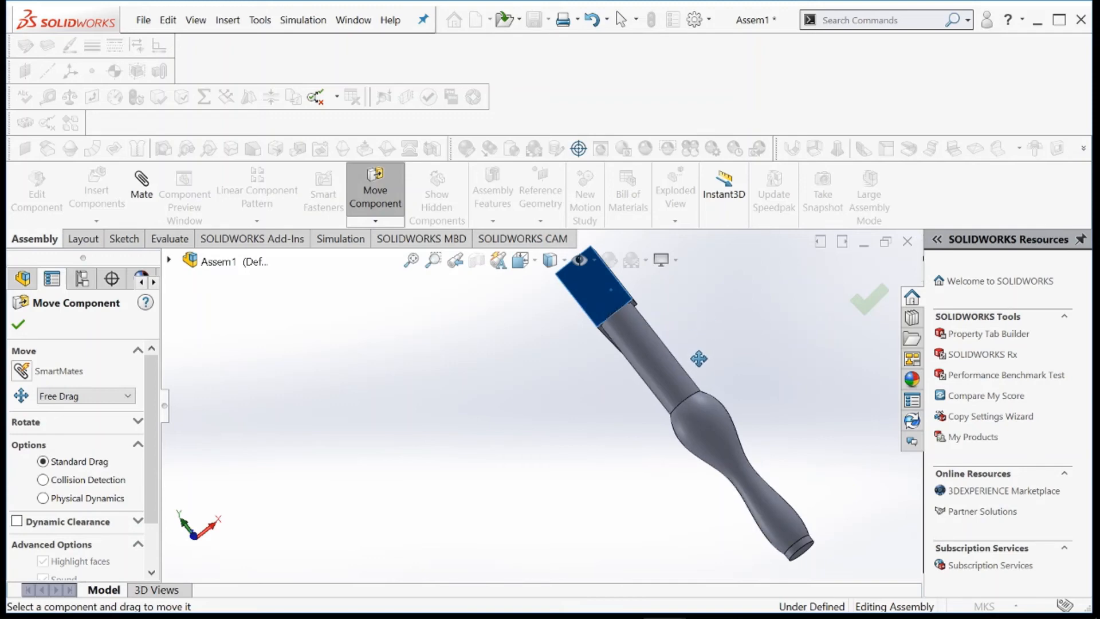
pyautogui.moveTo(698, 358); pyautogui.dragTo(656, 343, button='middle')
pyautogui.scroll(-2, 656, 343)
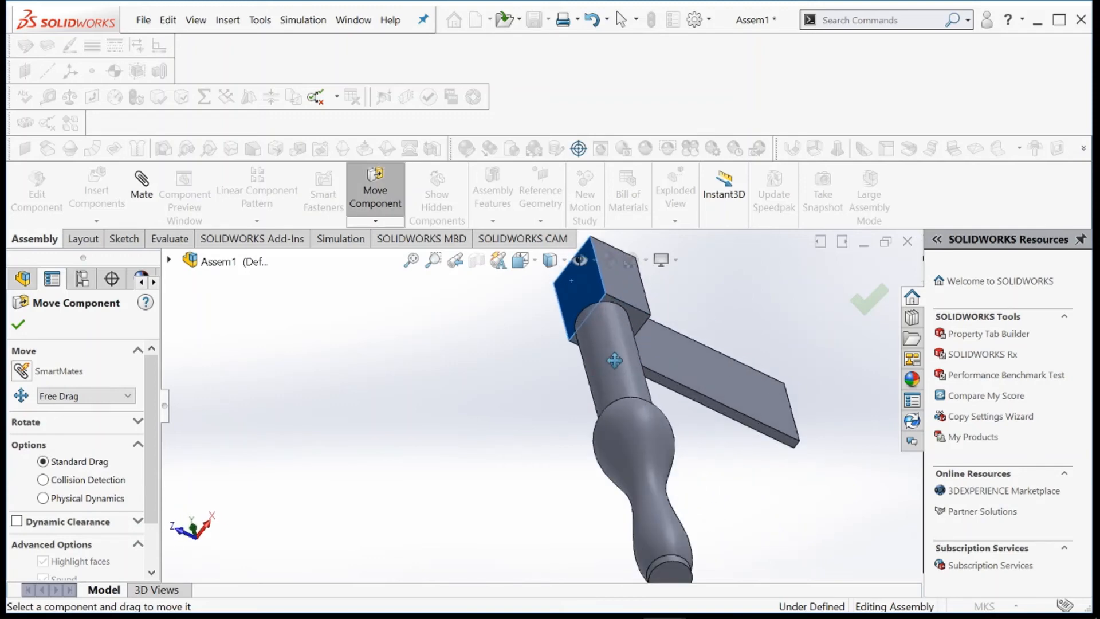
pyautogui.moveTo(614, 359); pyautogui.dragTo(640, 423)
pyautogui.click(670, 421)
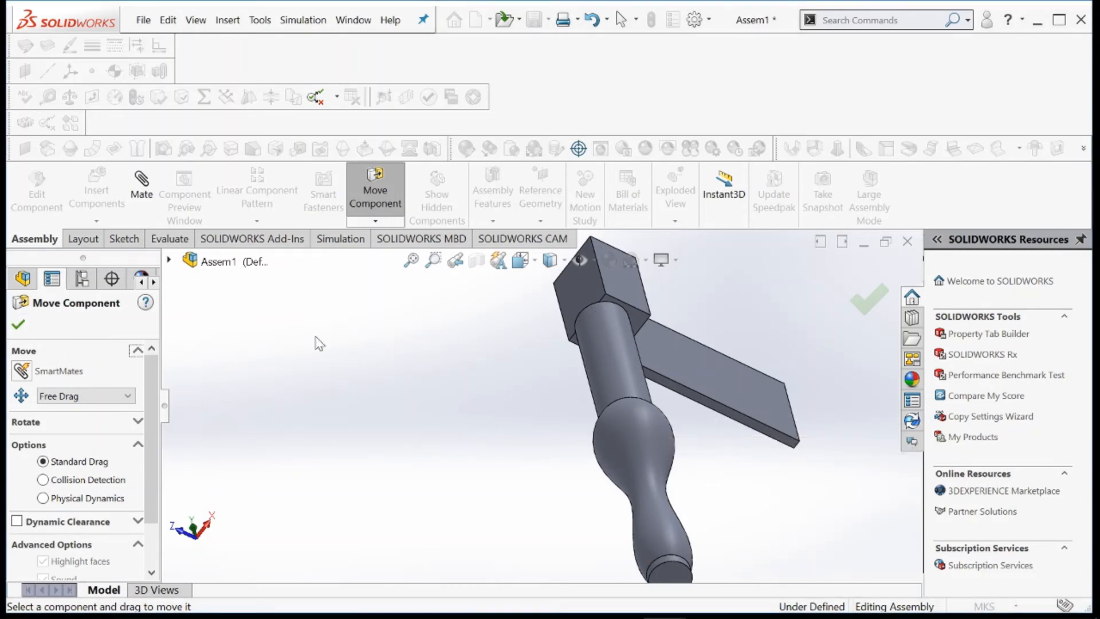
pyautogui.click(584, 319)
pyautogui.click(866, 297)
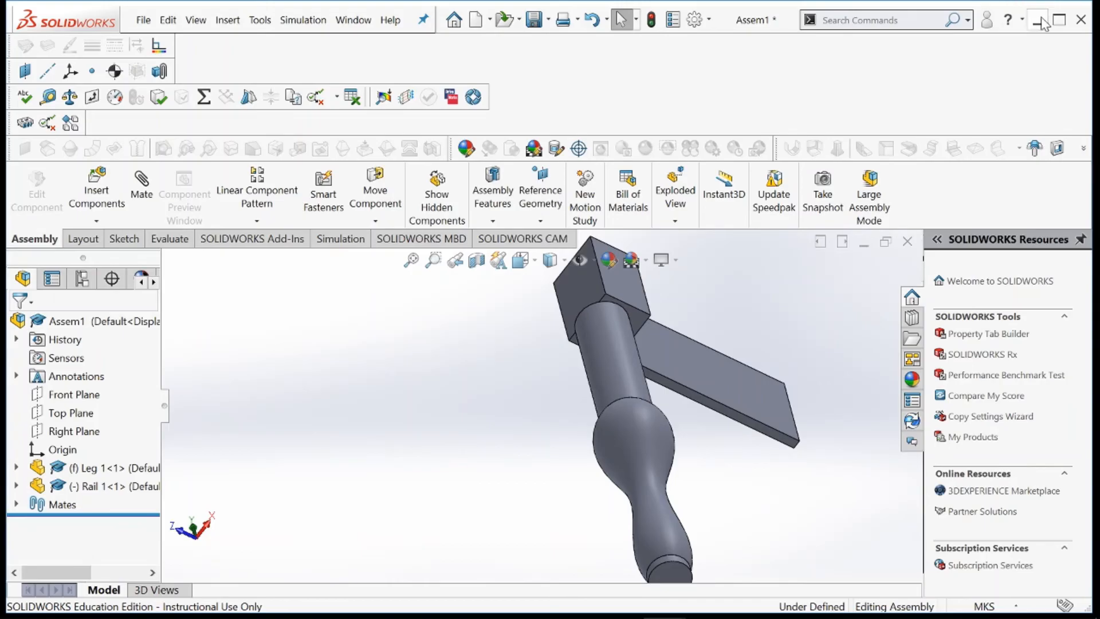
# Switch from the assembly to the open Rail 1 part document
pyautogui.click(1041, 23)
pyautogui.moveTo(664, 610)
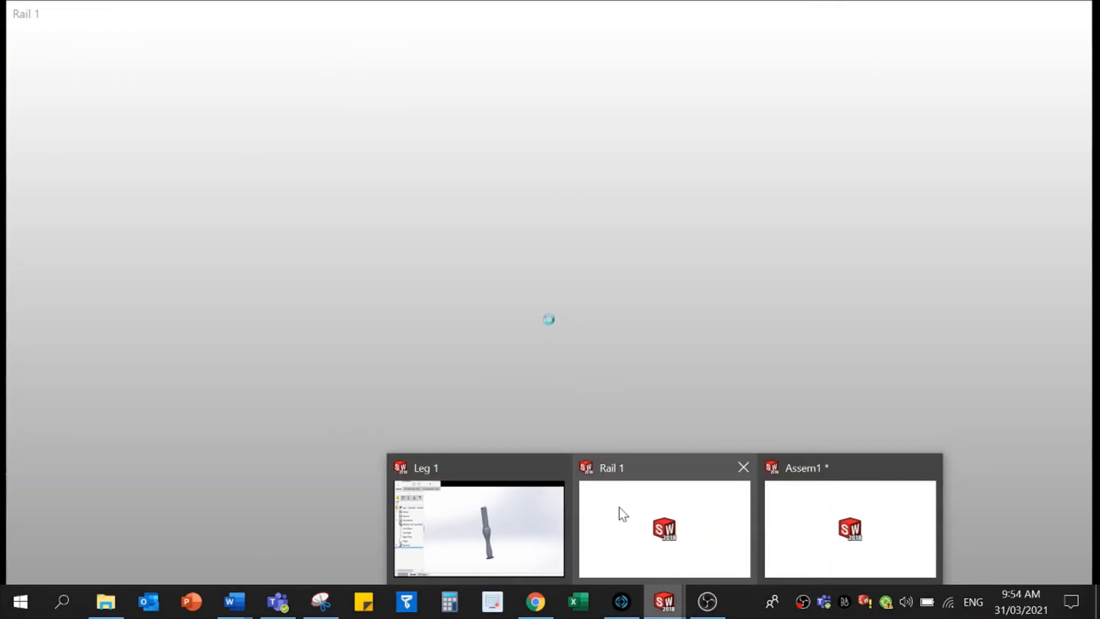
pyautogui.click(619, 506)
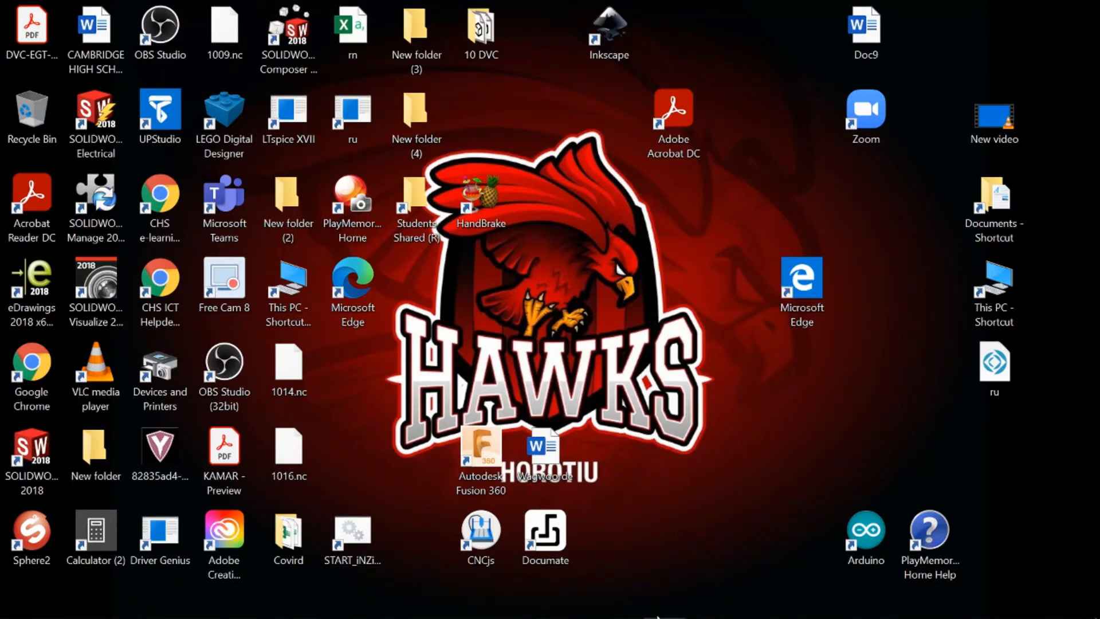
pyautogui.moveTo(663, 598)
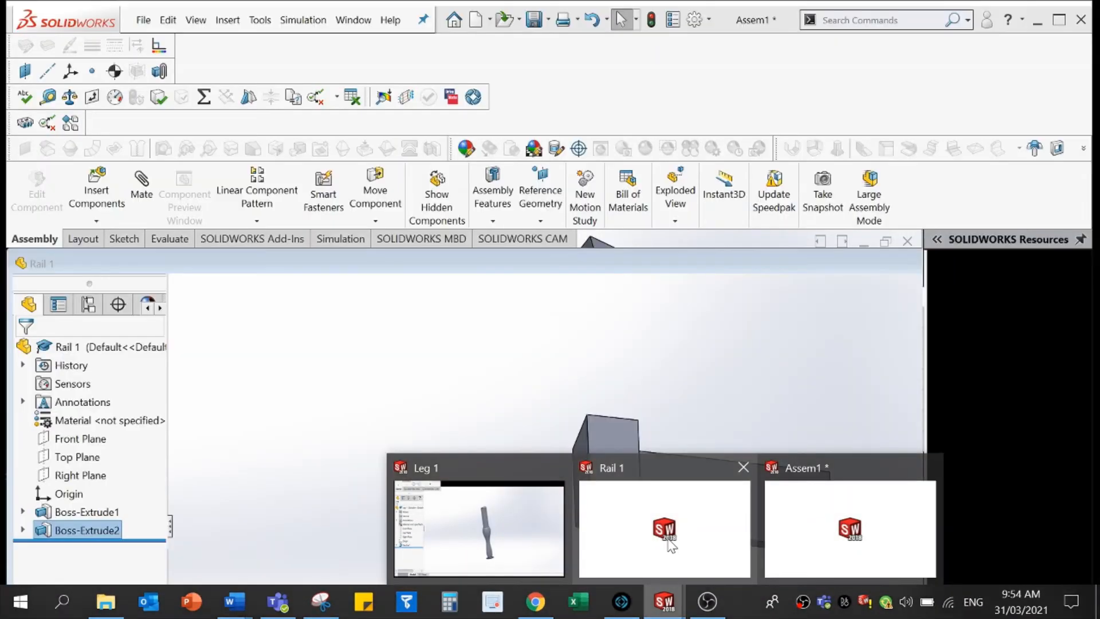
pyautogui.click(667, 542)
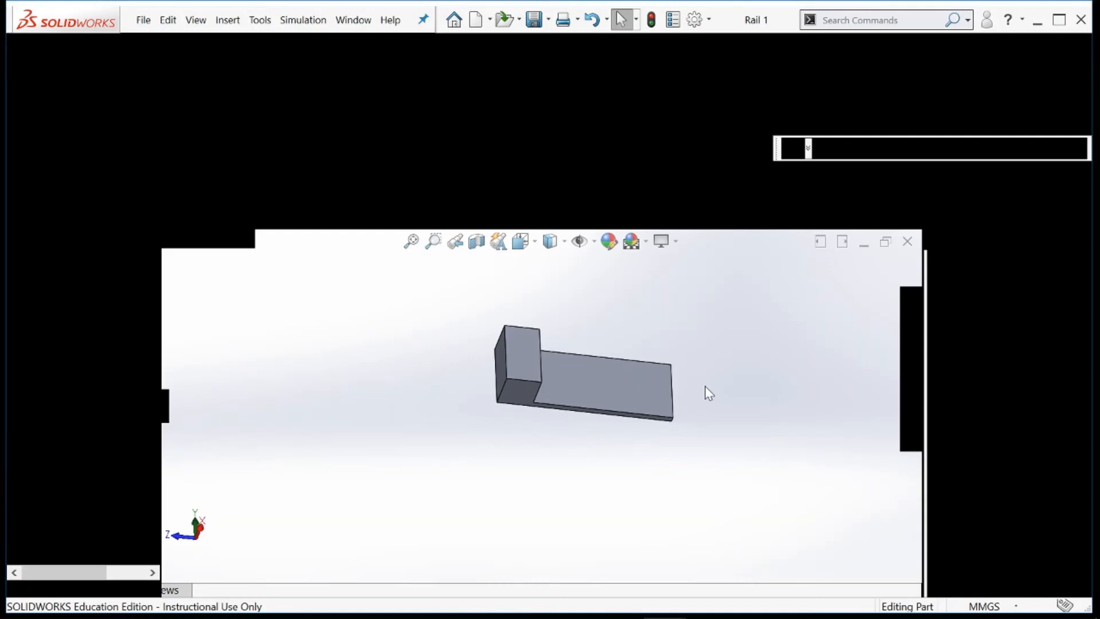
# Sketch a circle about 57 mm in diameter on the rail's L-shaped side face, centred roughly on the block
pyautogui.moveTo(511, 490); pyautogui.dragTo(541, 329, button='middle')
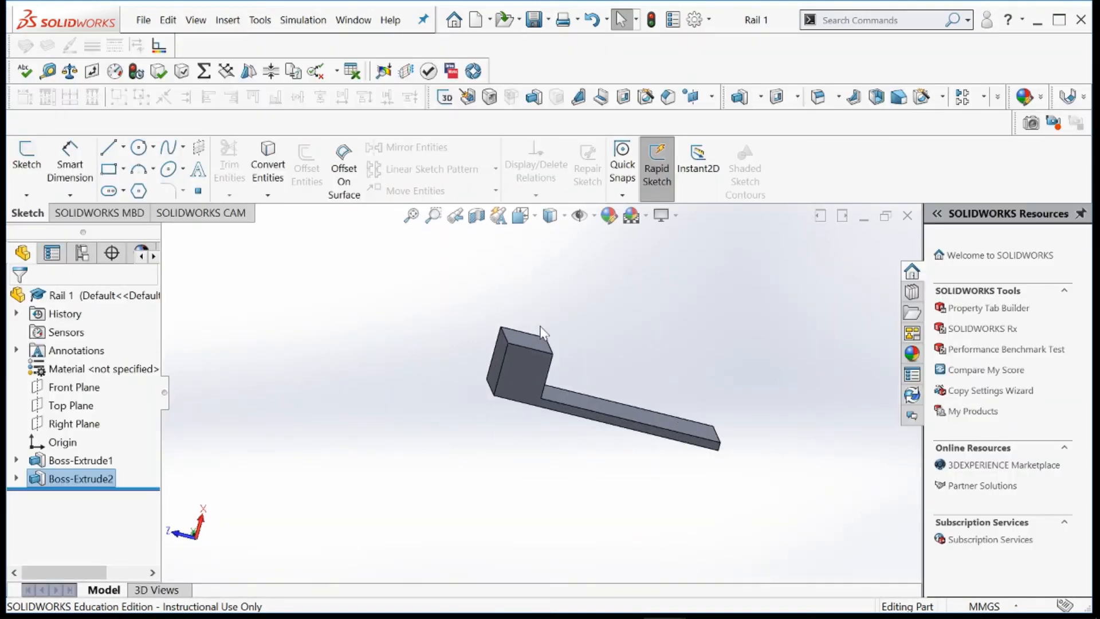
pyautogui.click(522, 381)
pyautogui.click(138, 147)
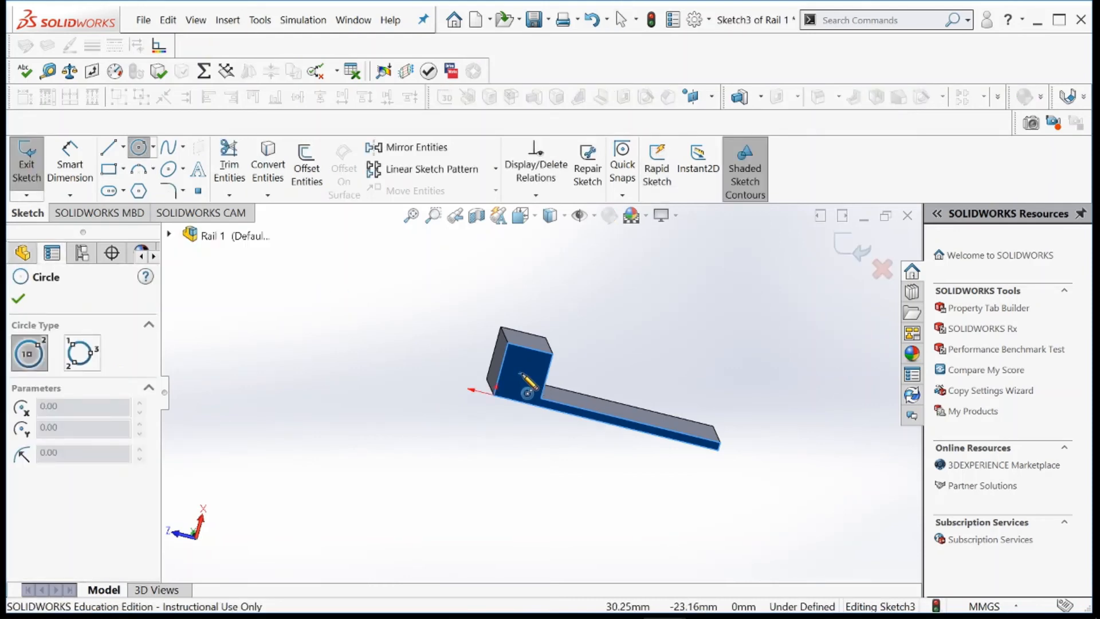
pyautogui.click(522, 374)
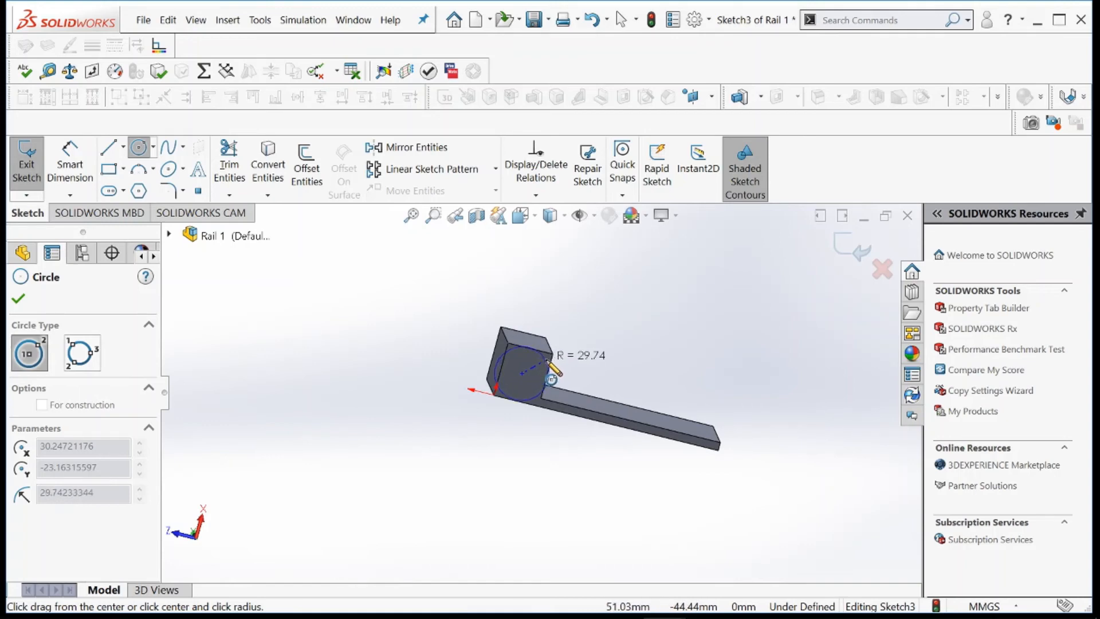
pyautogui.click(549, 379)
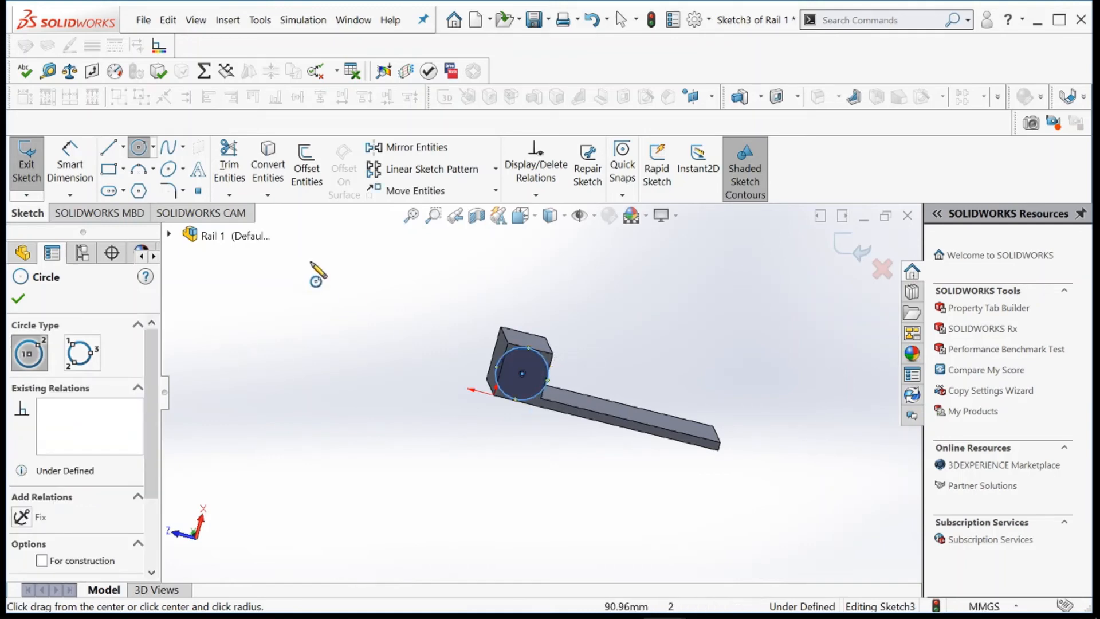
# Dimension the circle on the rail's L-shaped side face and set its diameter to 50 mm
pyautogui.click(68, 157)
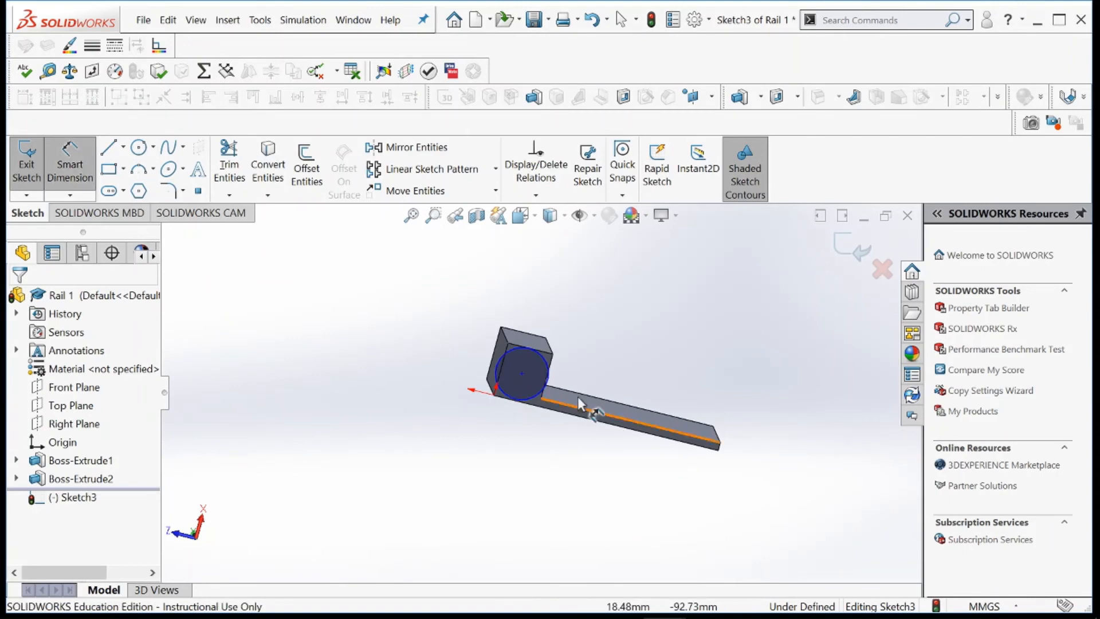
pyautogui.click(549, 376)
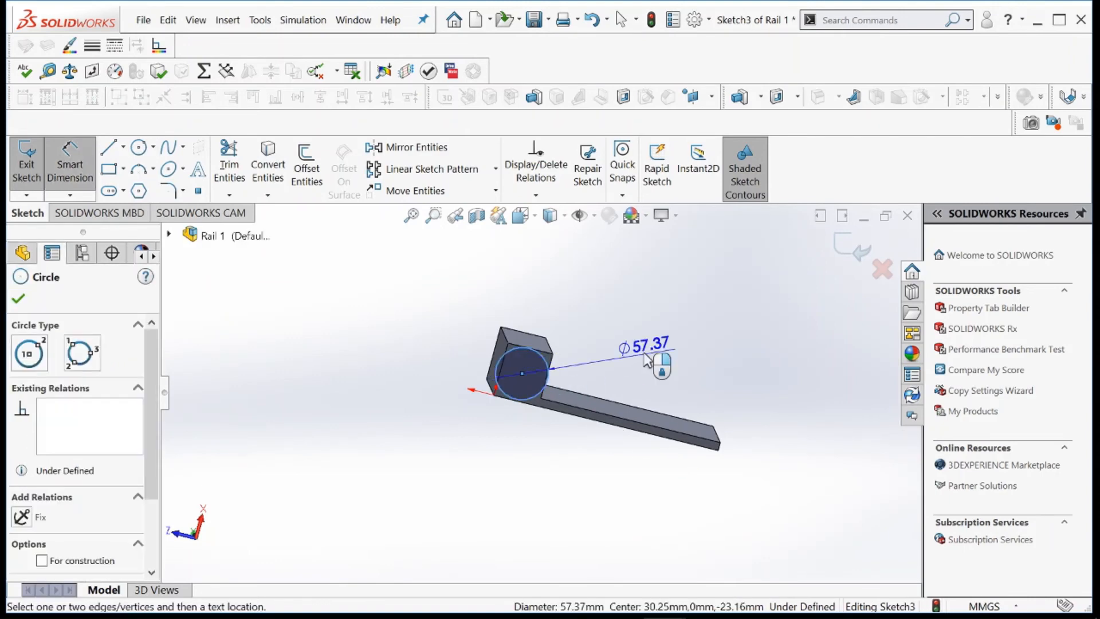
pyautogui.click(648, 359)
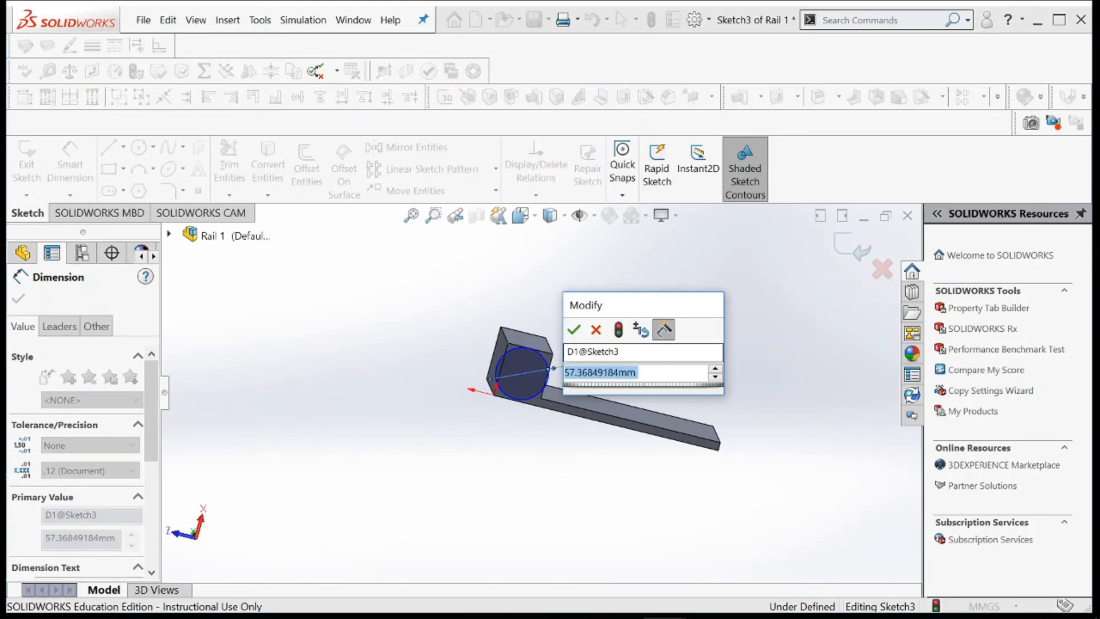
pyautogui.write('50')
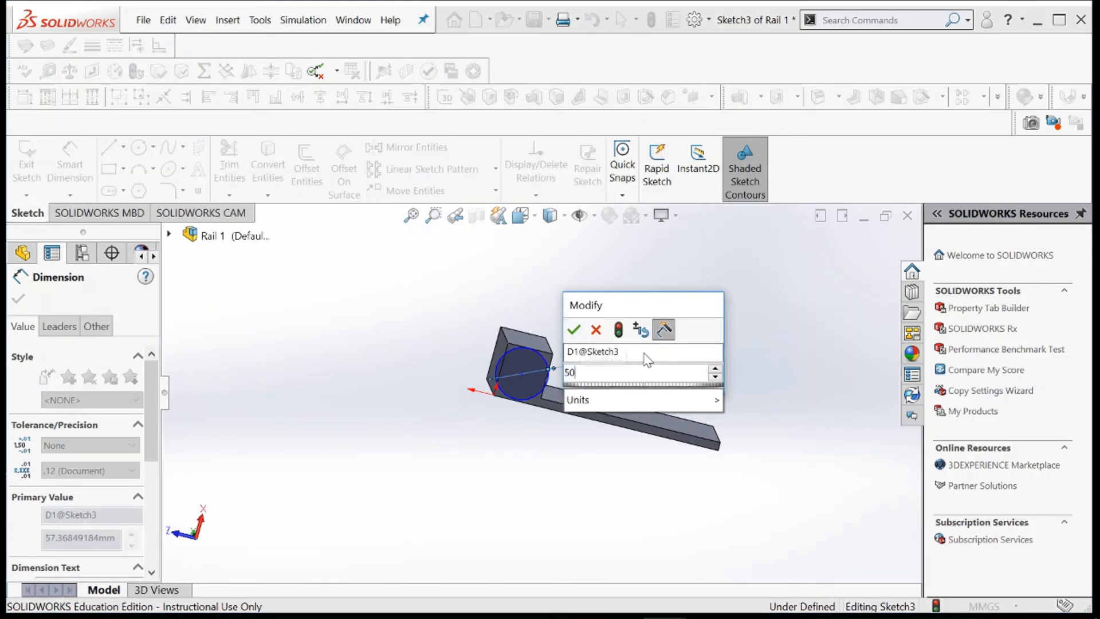
pyautogui.press('Return')
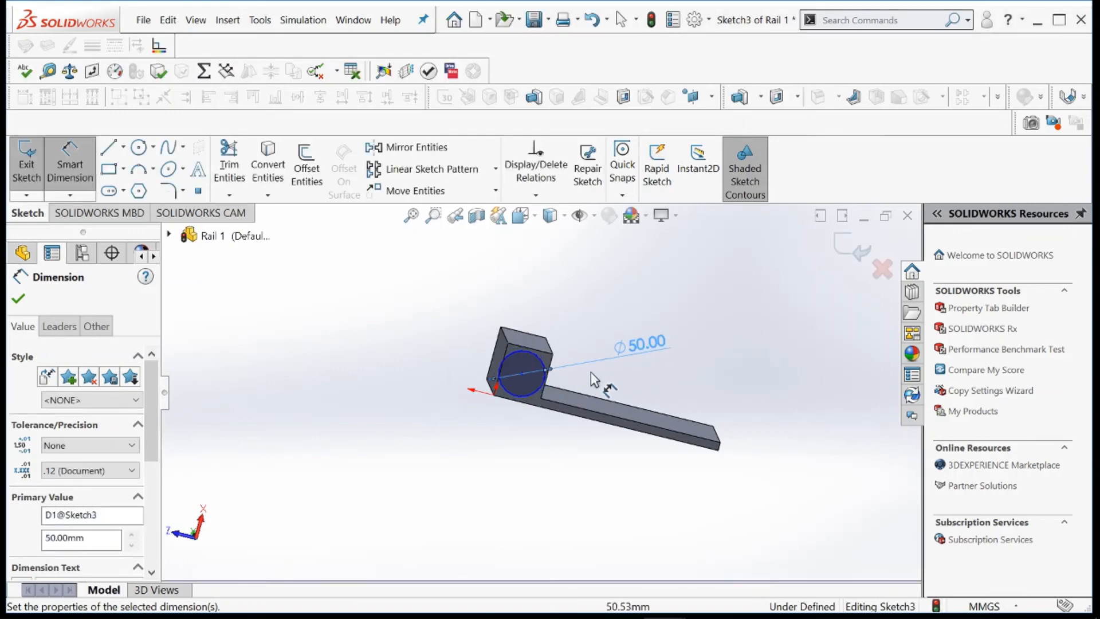
pyautogui.scroll(-5, 567, 375)
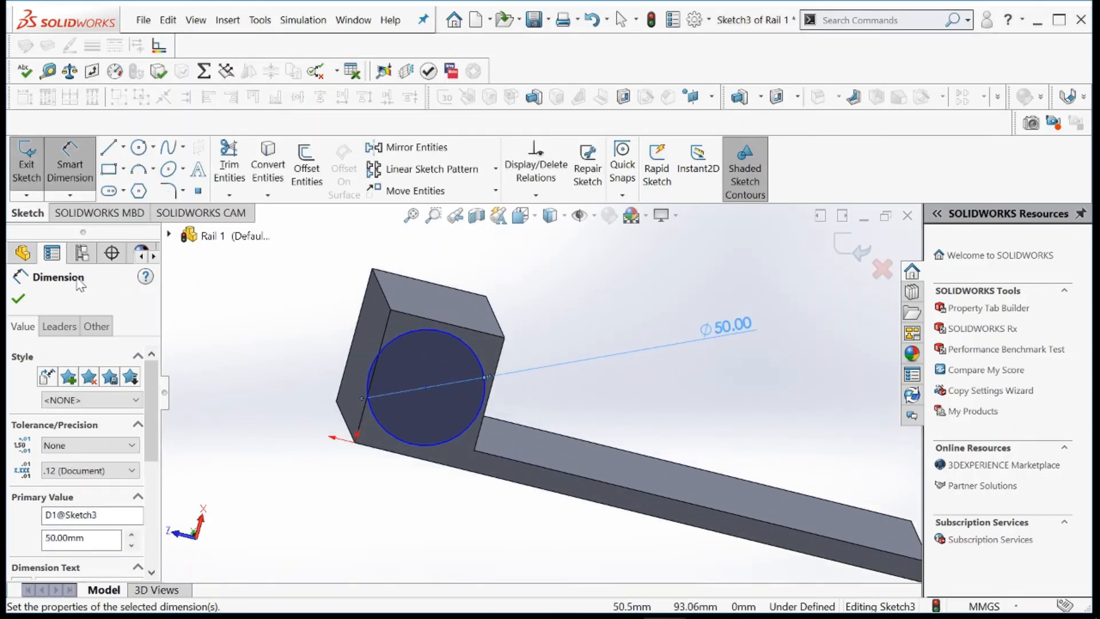
pyautogui.click(18, 299)
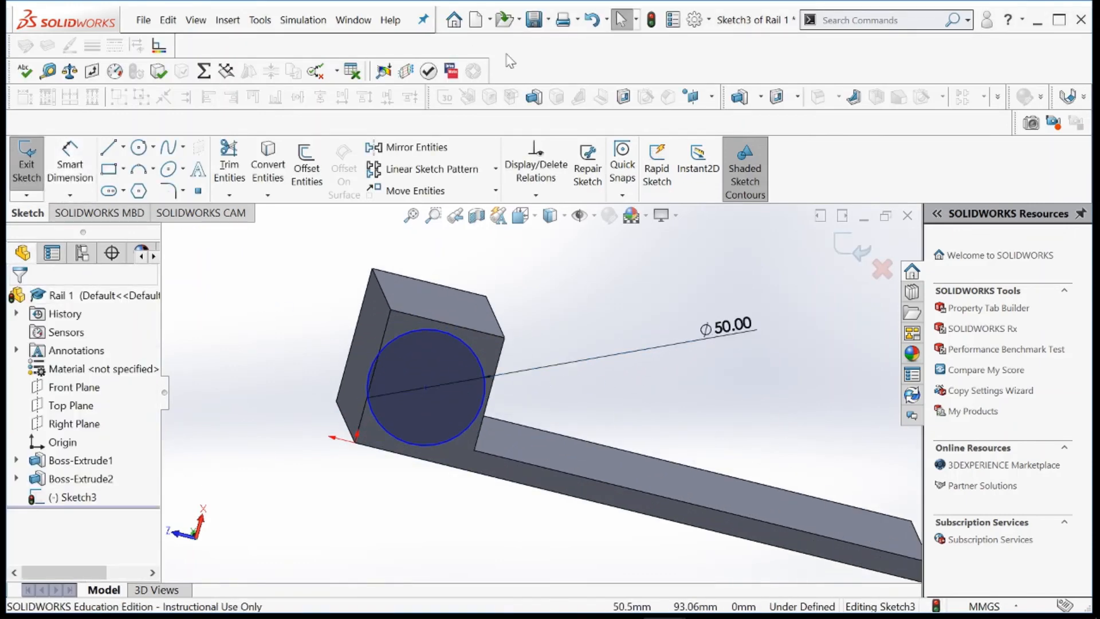
# Extrude the 50 mm circle as a blind boss 10 mm outward from the rail's block, merged with the body
pyautogui.click(533, 97)
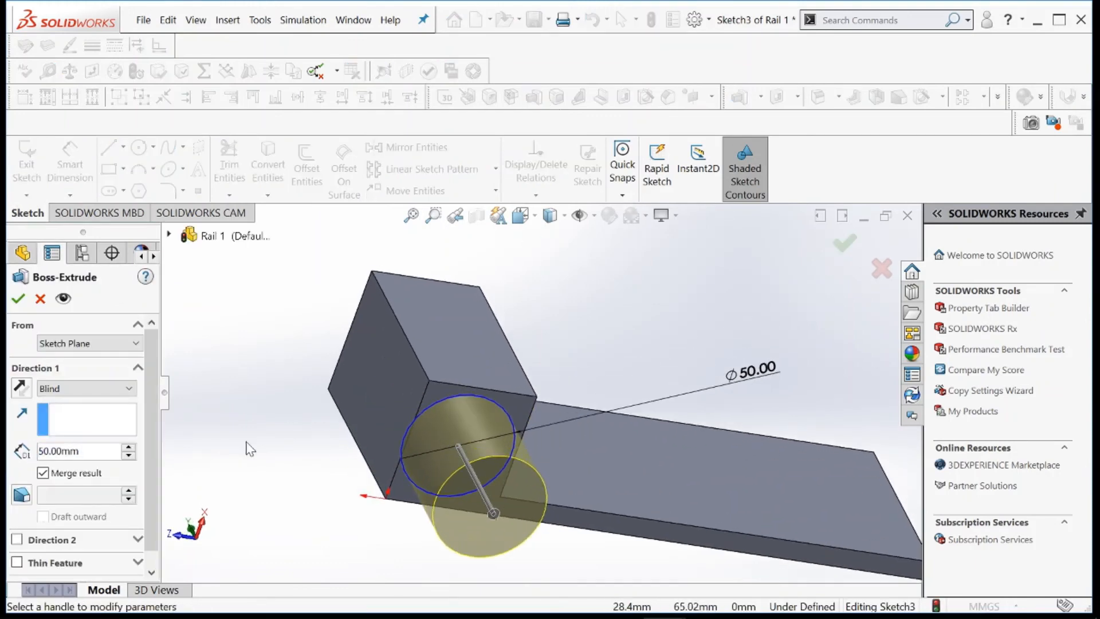
pyautogui.click(129, 448)
pyautogui.click(129, 449)
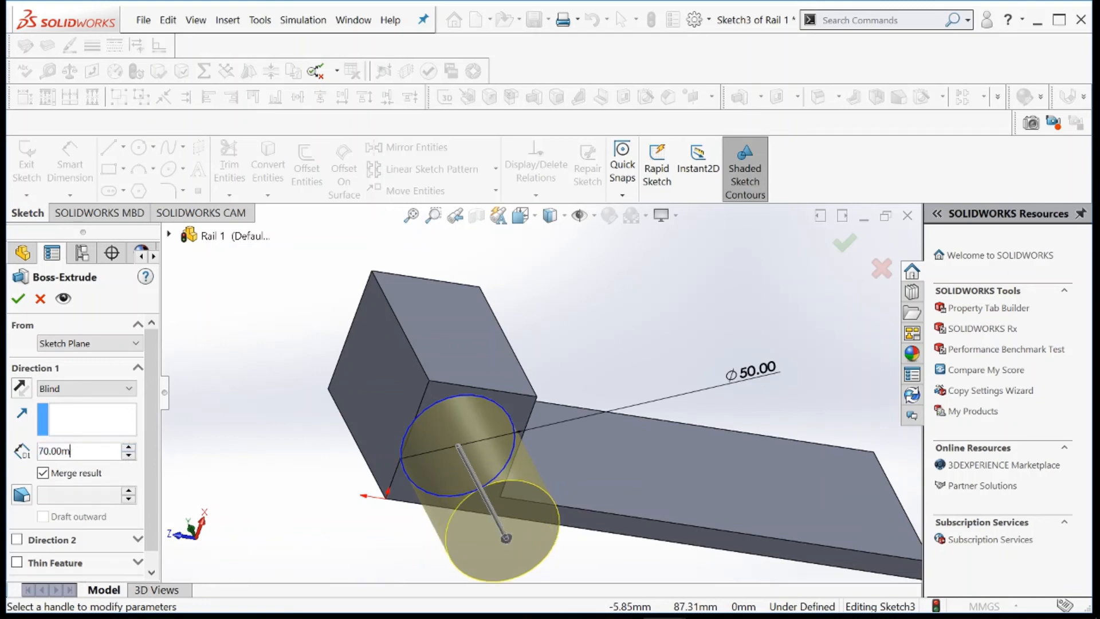
pyautogui.press('BackSpace')
pyautogui.press('BackSpace')
pyautogui.press('BackSpace')
pyautogui.press('BackSpace')
pyautogui.press('BackSpace')
pyautogui.press('BackSpace')
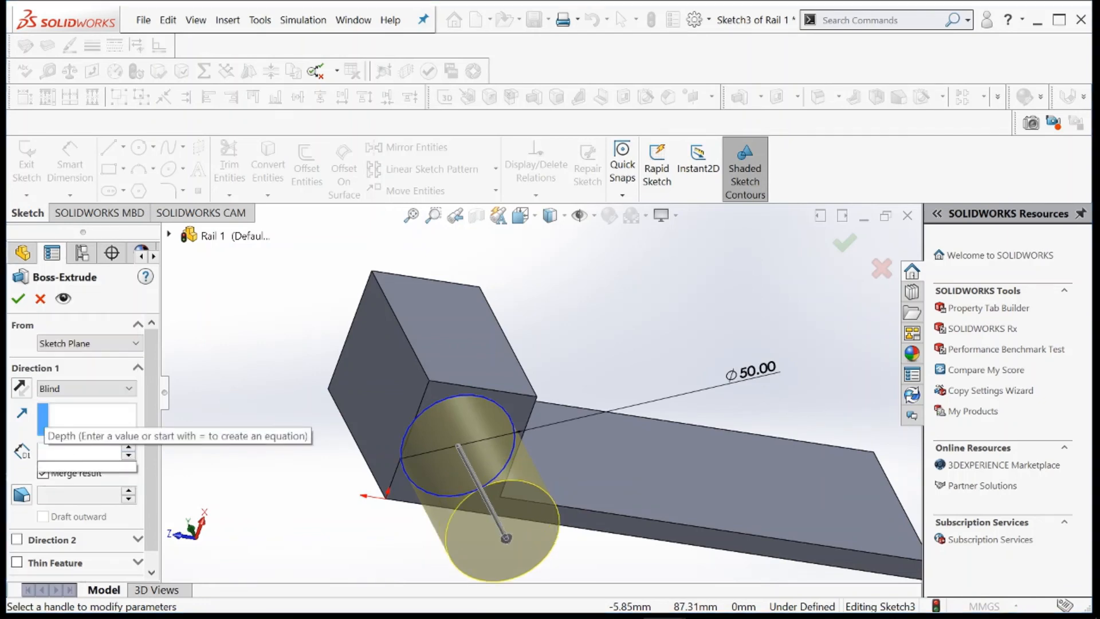
pyautogui.write('10')
pyautogui.press('Return')
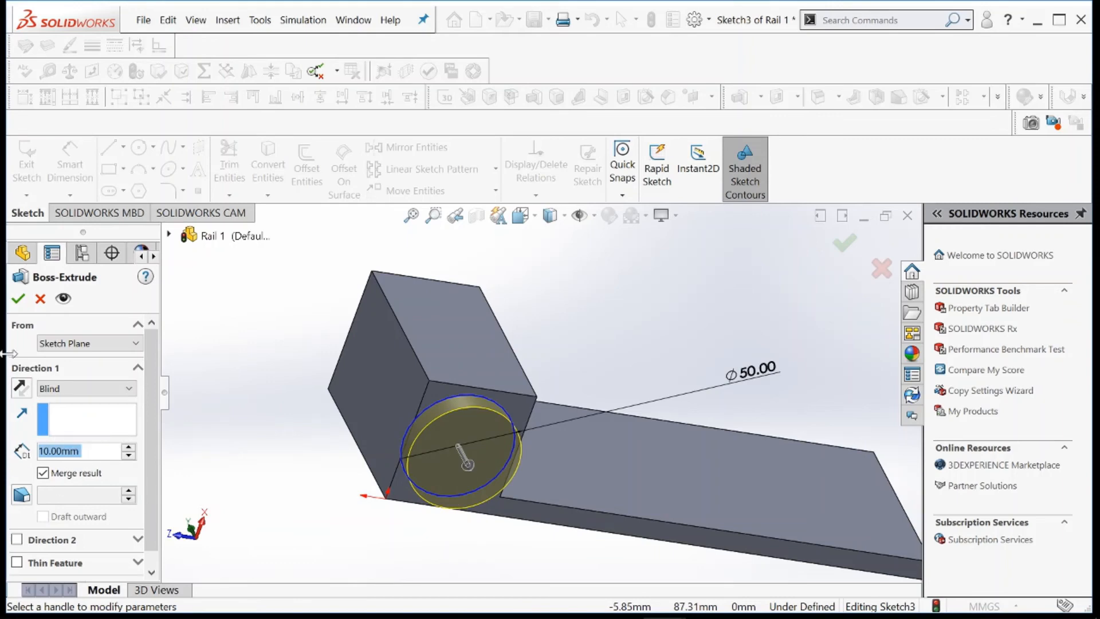
pyautogui.click(18, 299)
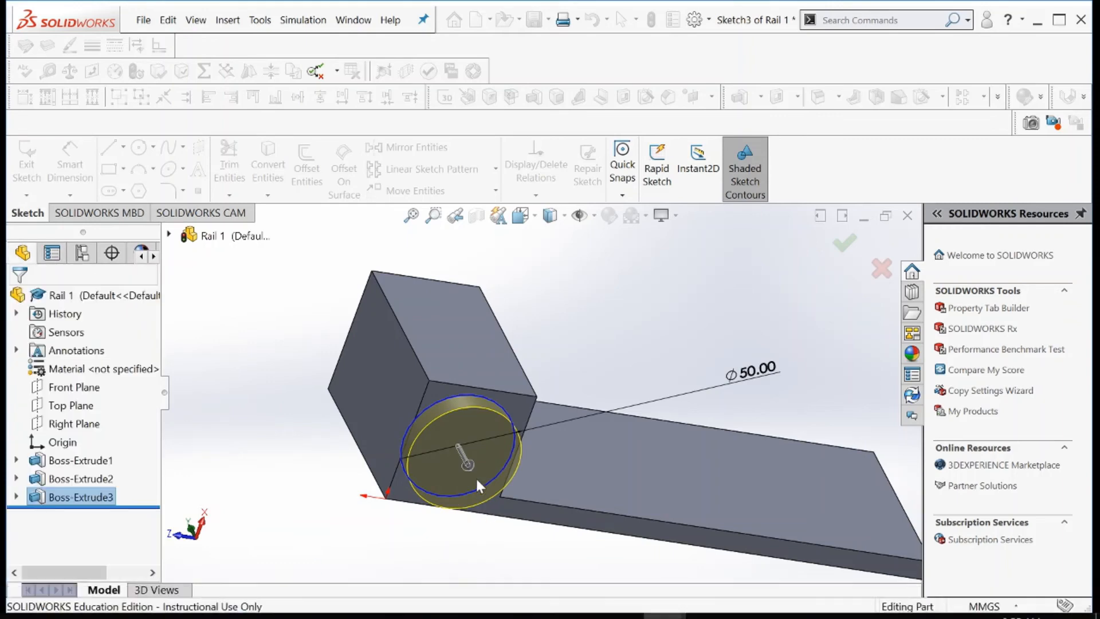
# Switch from the Rail 1 part to the Assem1 assembly and rebuild it with the changed model
pyautogui.scroll(1, 554, 532)
pyautogui.moveTo(577, 616)
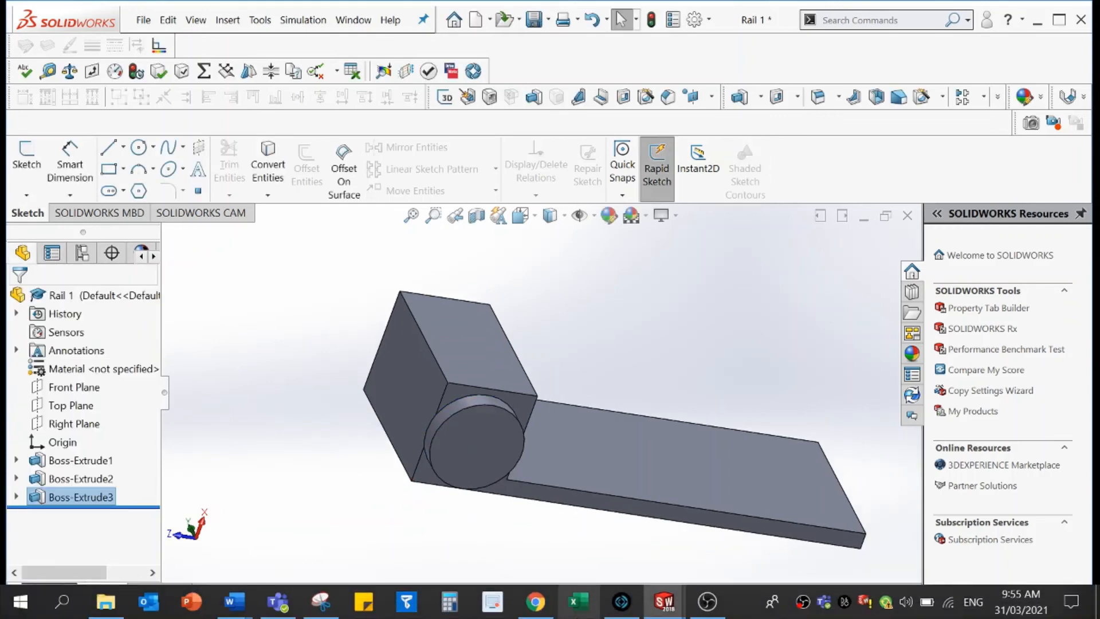
pyautogui.moveTo(664, 612)
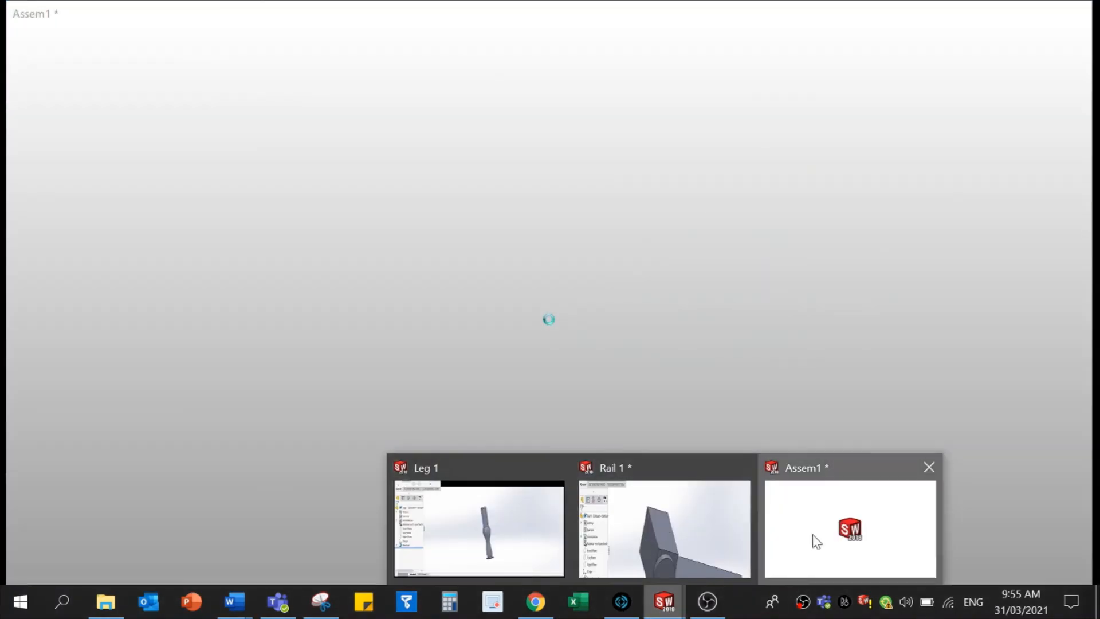
pyautogui.click(812, 535)
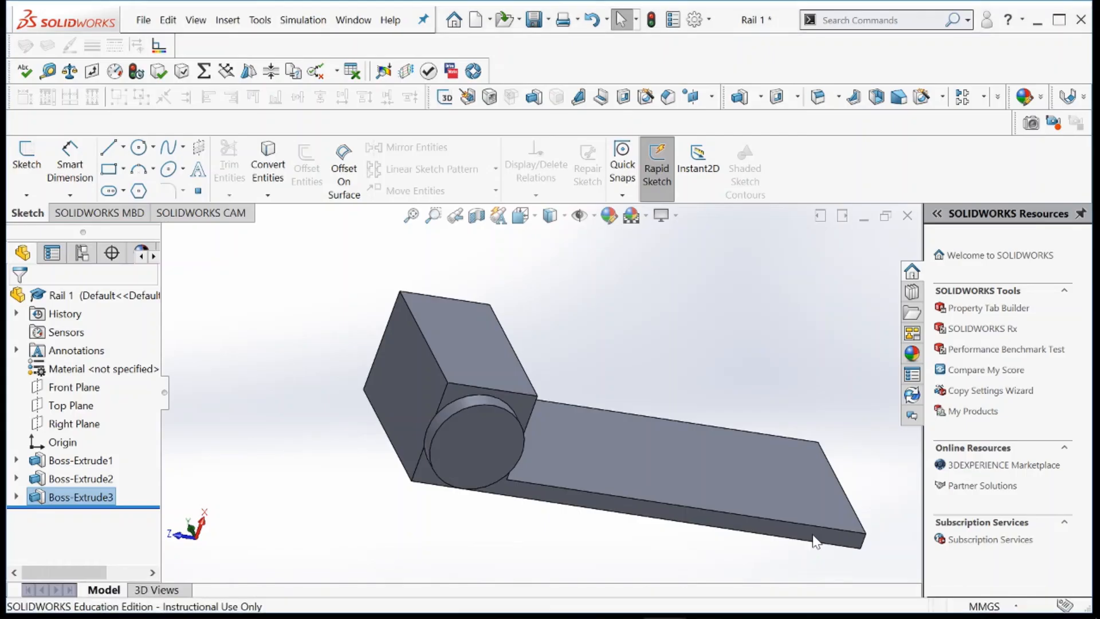
pyautogui.moveTo(660, 599)
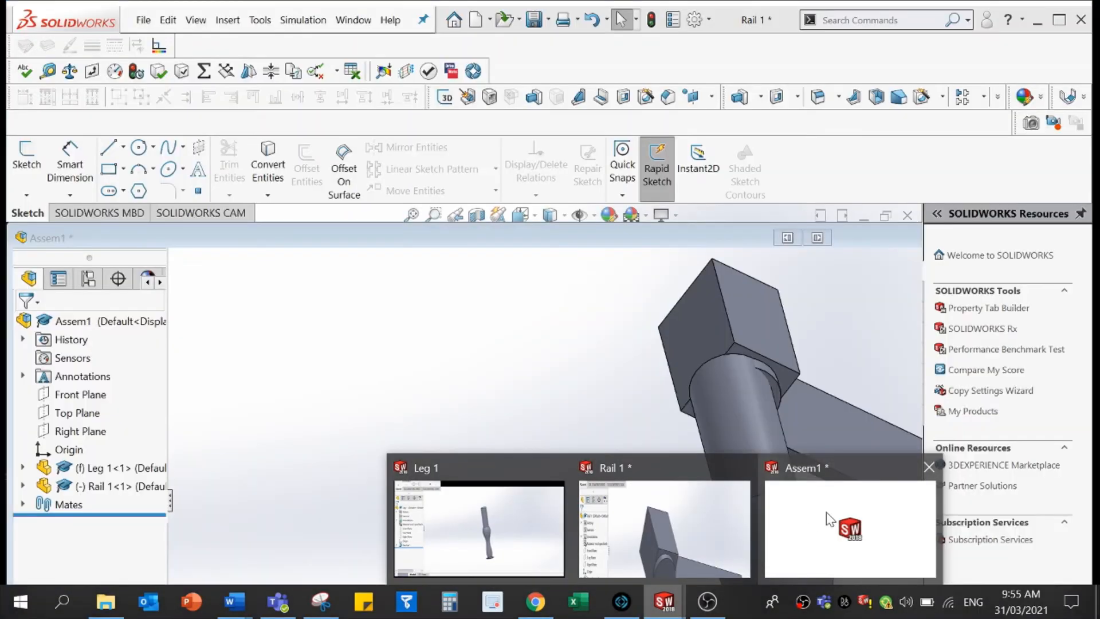
pyautogui.click(828, 517)
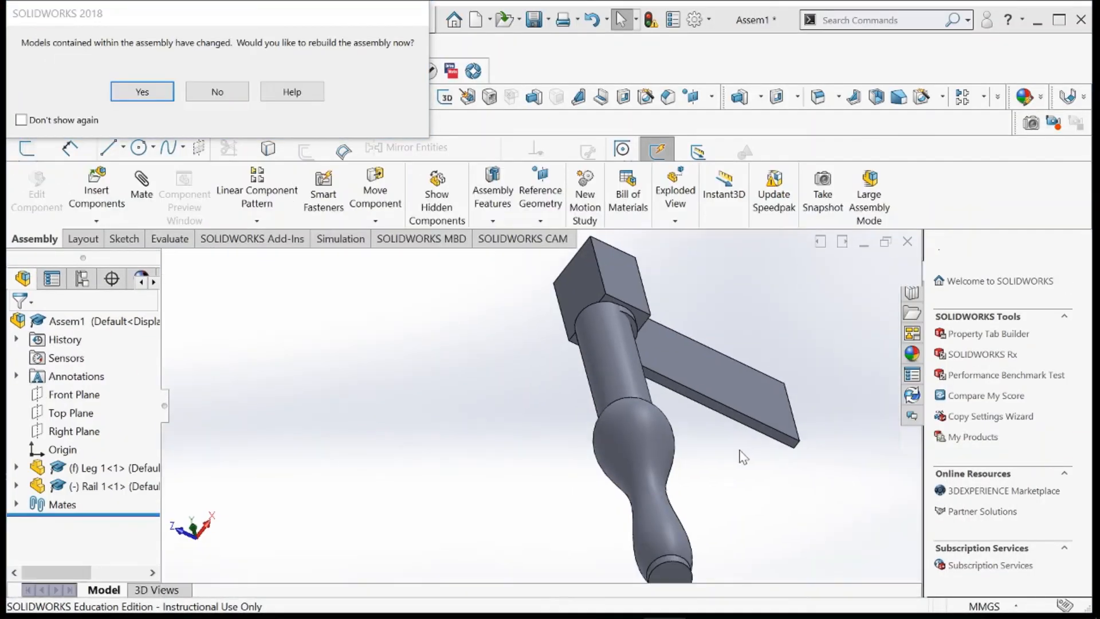
pyautogui.click(148, 96)
pyautogui.click(611, 409)
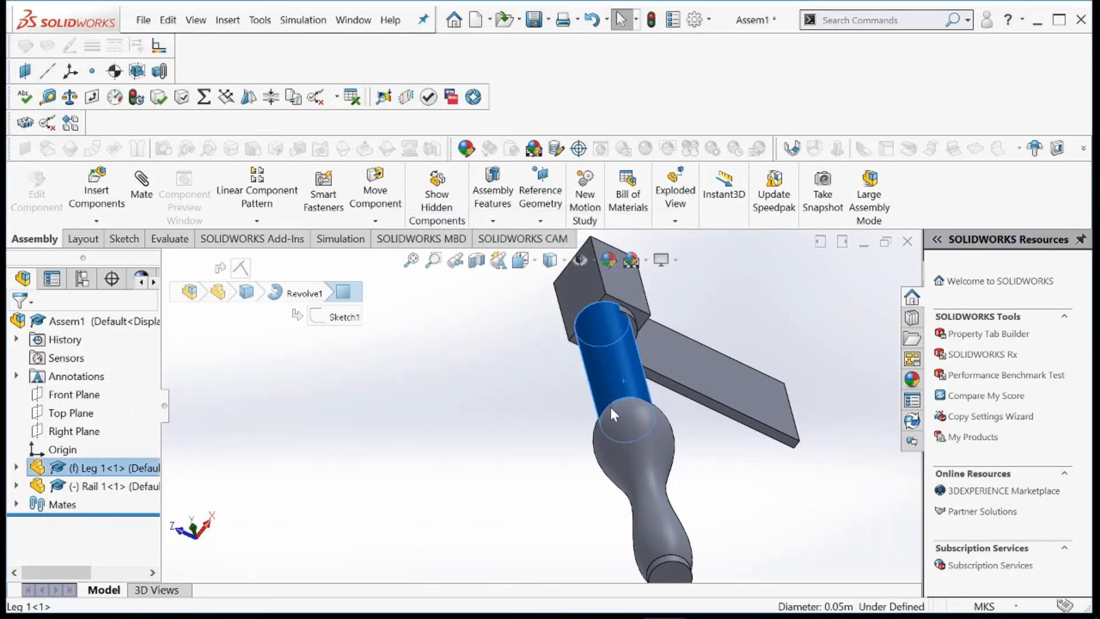
pyautogui.click(497, 398)
pyautogui.moveTo(776, 408); pyautogui.dragTo(753, 445, button='middle')
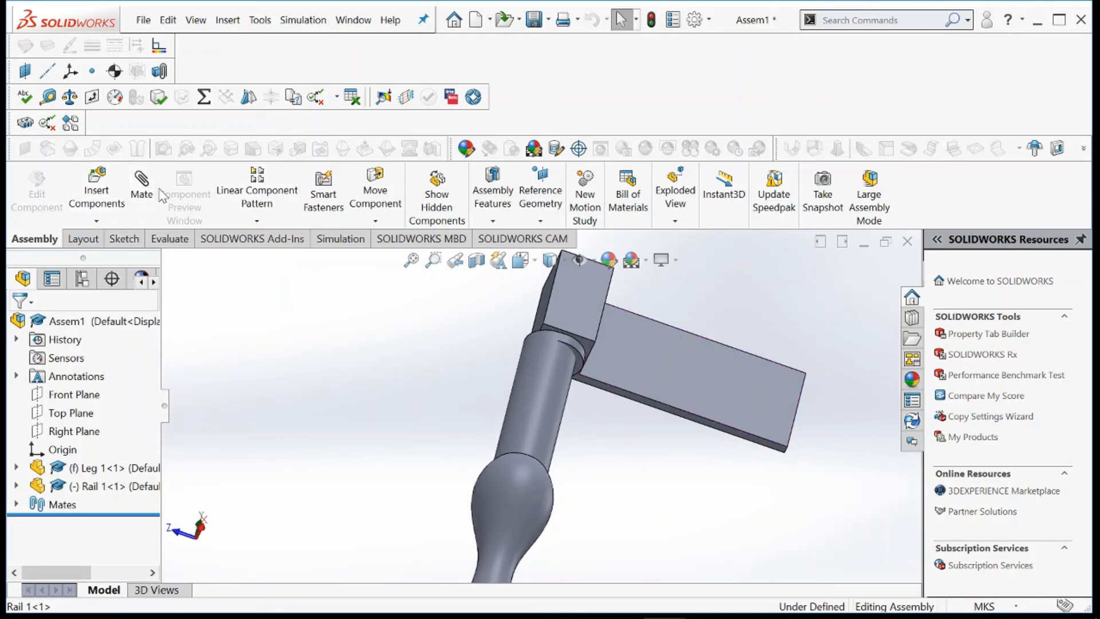
pyautogui.rightClick(63, 505)
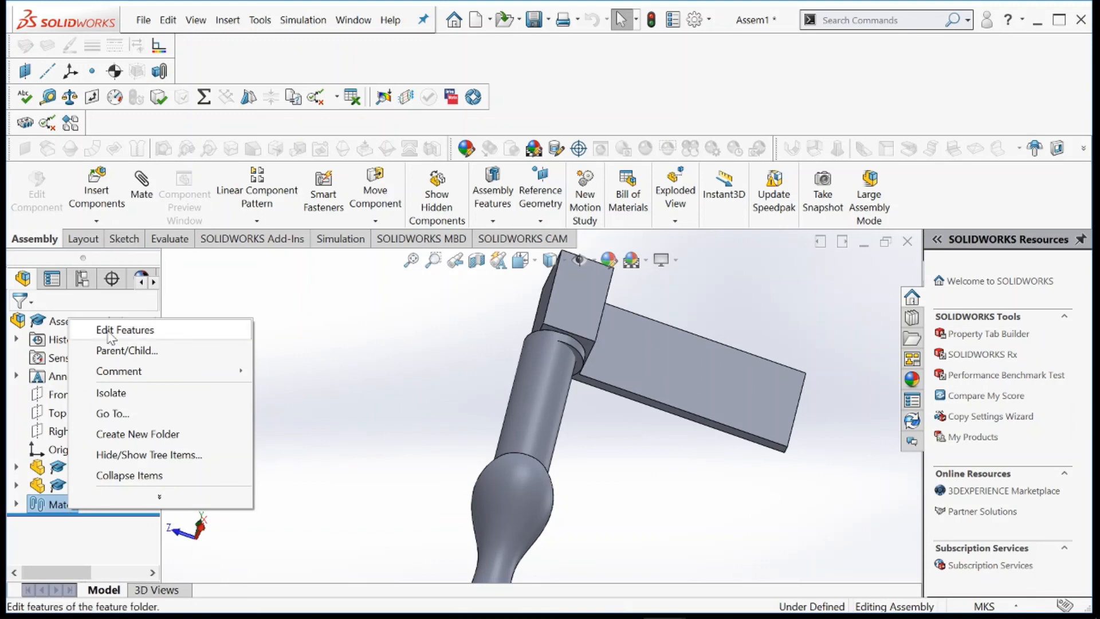
pyautogui.click(56, 502)
pyautogui.rightClick(57, 507)
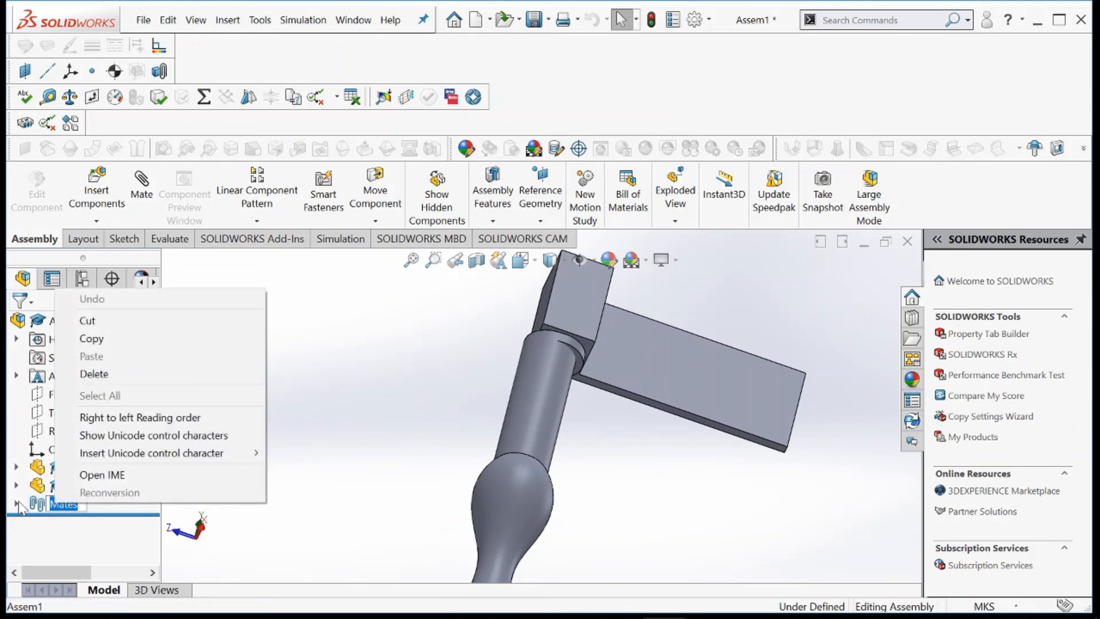
pyautogui.click(98, 374)
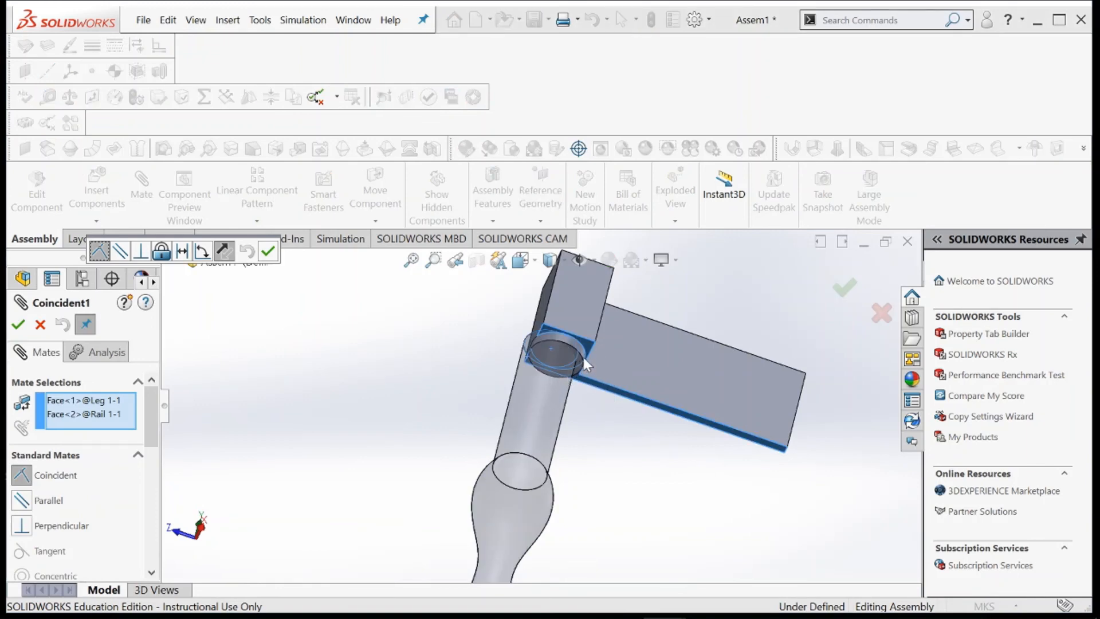
pyautogui.moveTo(573, 372); pyautogui.dragTo(589, 500, button='middle')
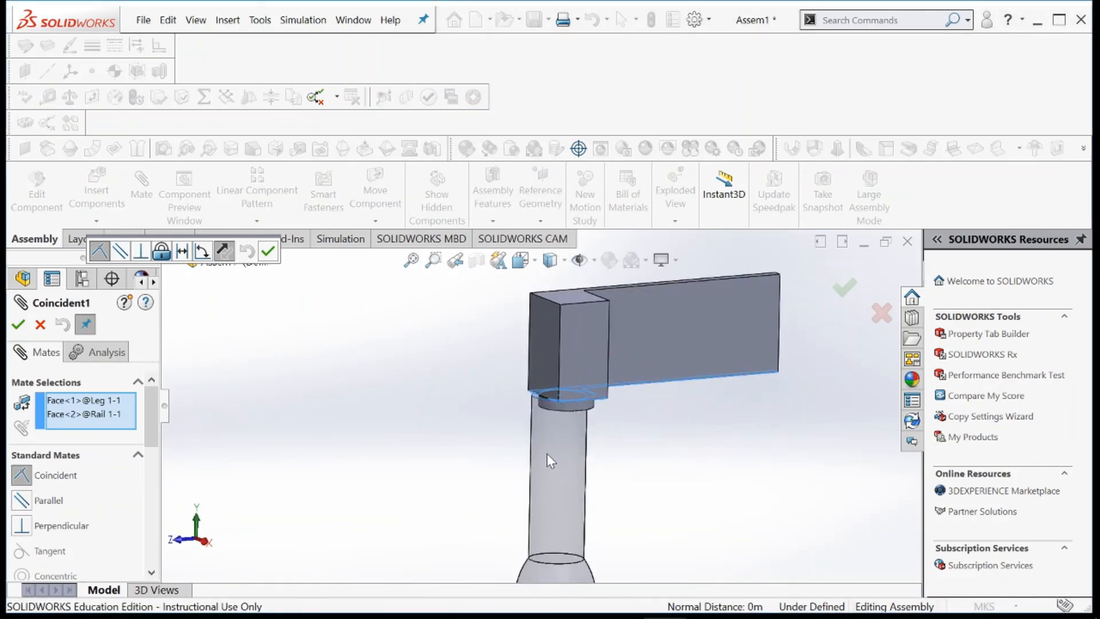
pyautogui.scroll(2, 550, 457)
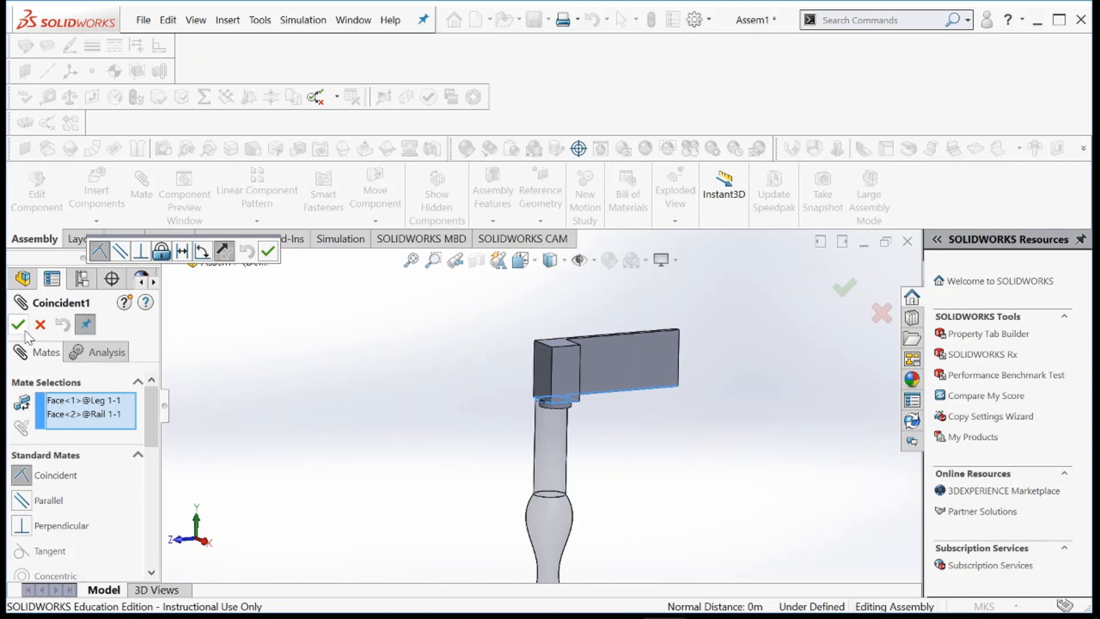
pyautogui.click(46, 328)
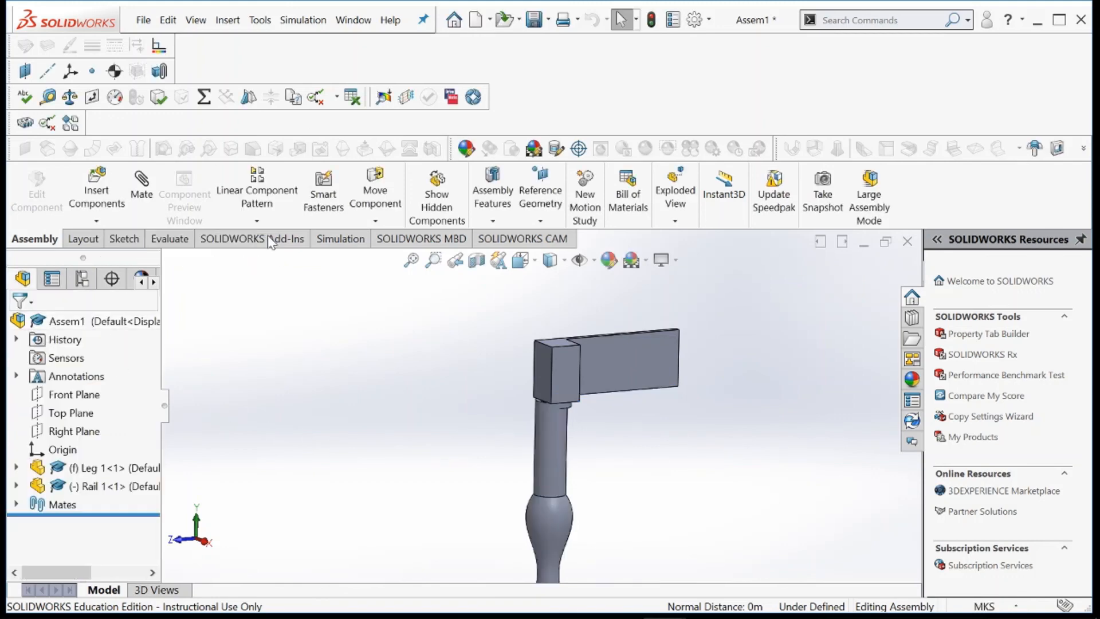
# Move the rail away from the leg's upper end with Free Drag, and finish the move
pyautogui.click(375, 190)
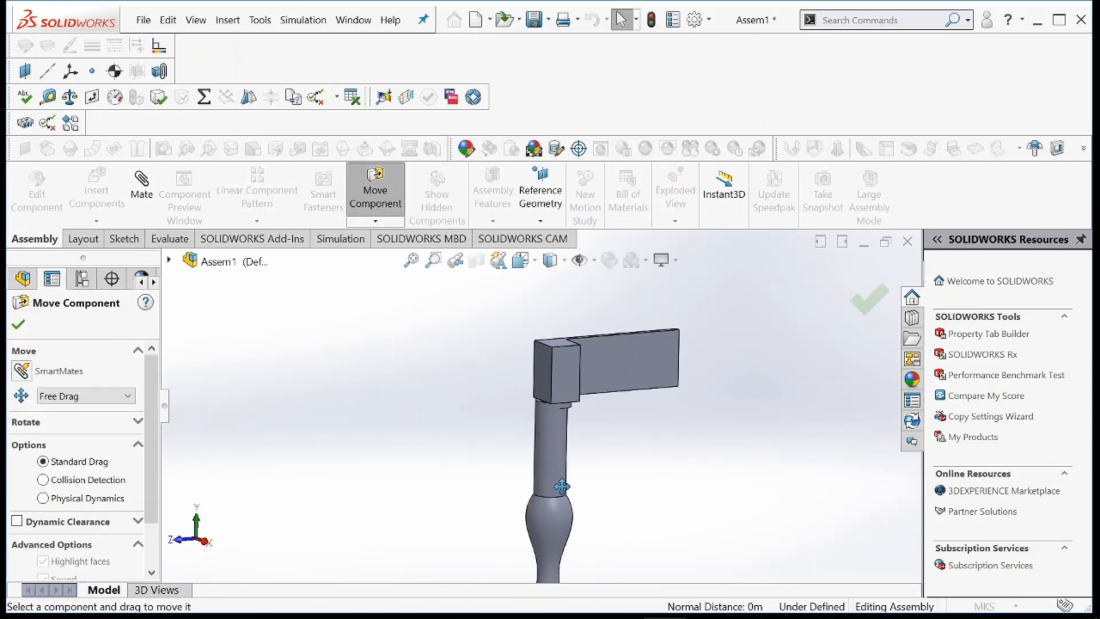
pyautogui.moveTo(567, 505); pyautogui.dragTo(593, 449)
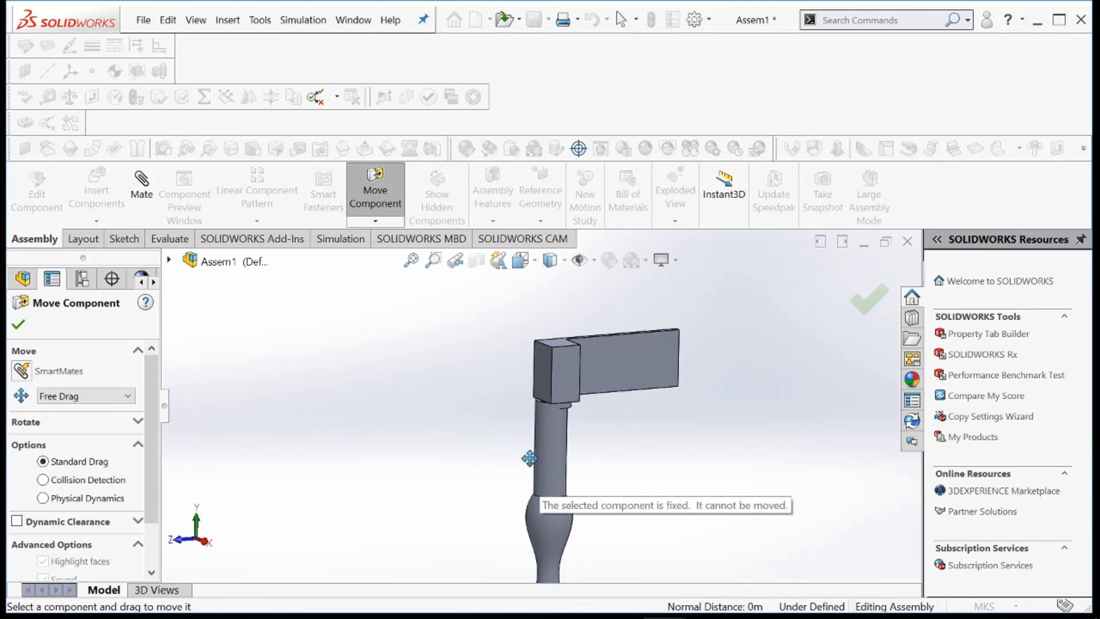
pyautogui.moveTo(530, 458); pyautogui.dragTo(477, 452)
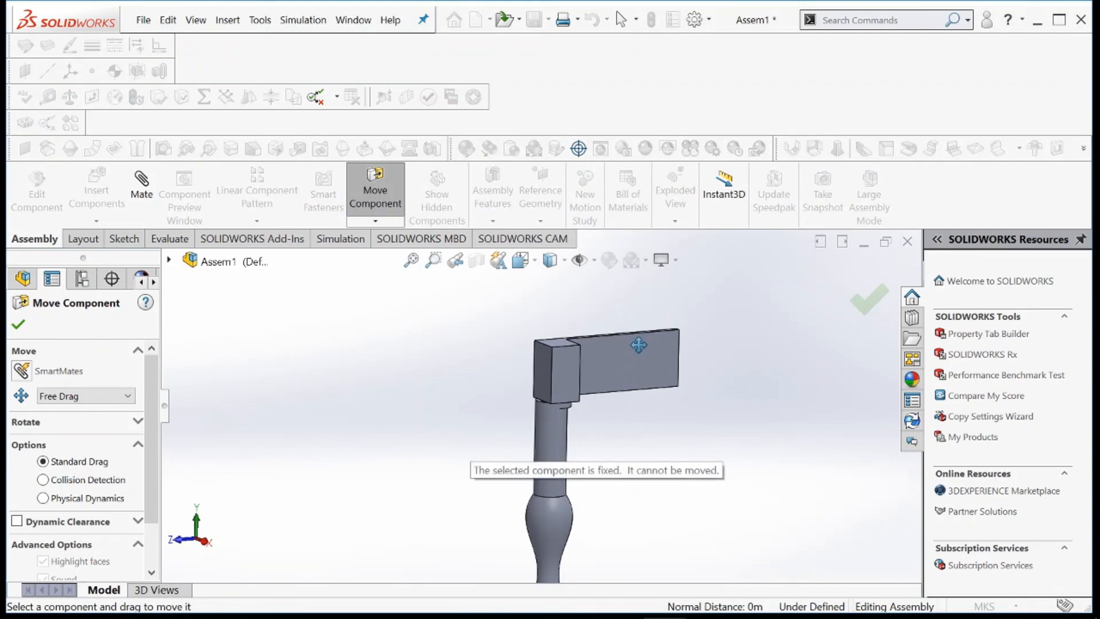
pyautogui.moveTo(639, 345); pyautogui.dragTo(596, 327)
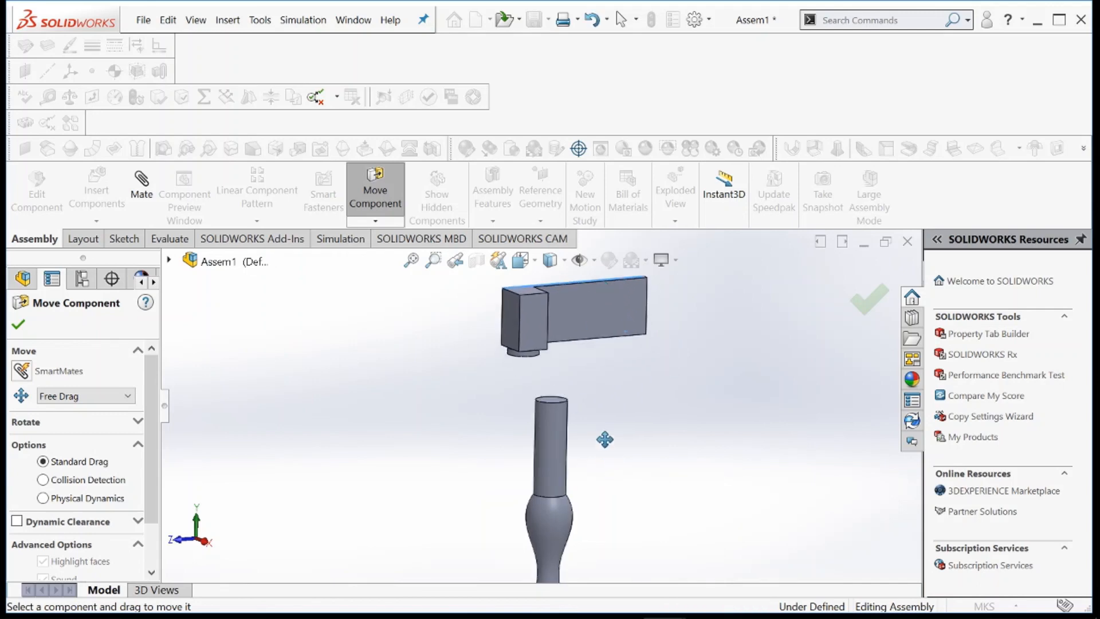
pyautogui.moveTo(604, 439); pyautogui.dragTo(561, 346, button='middle')
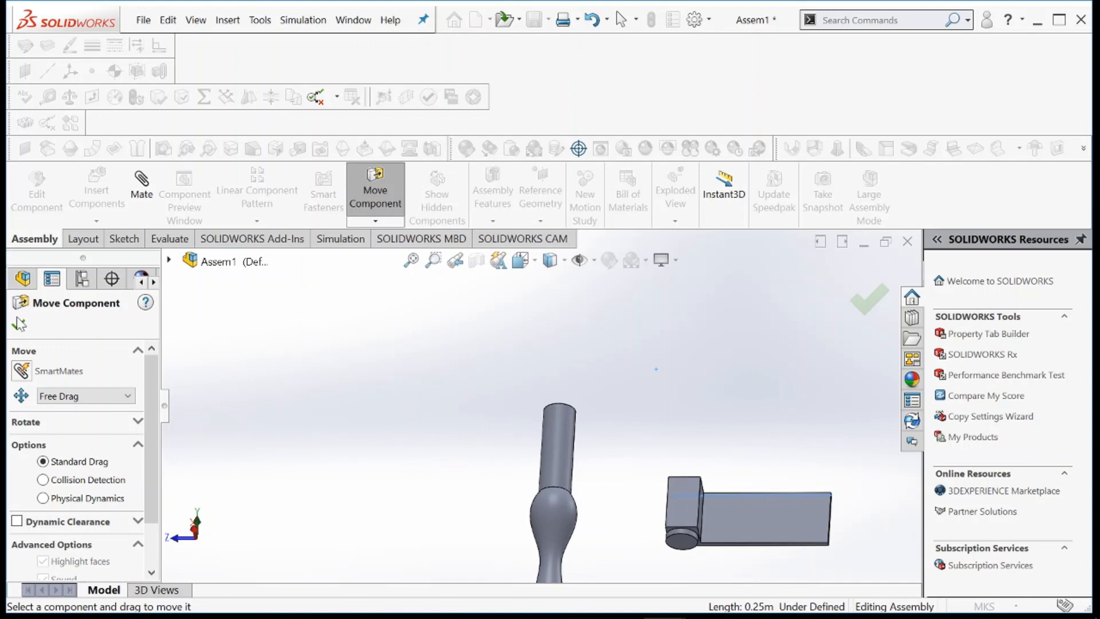
pyautogui.press('Escape')
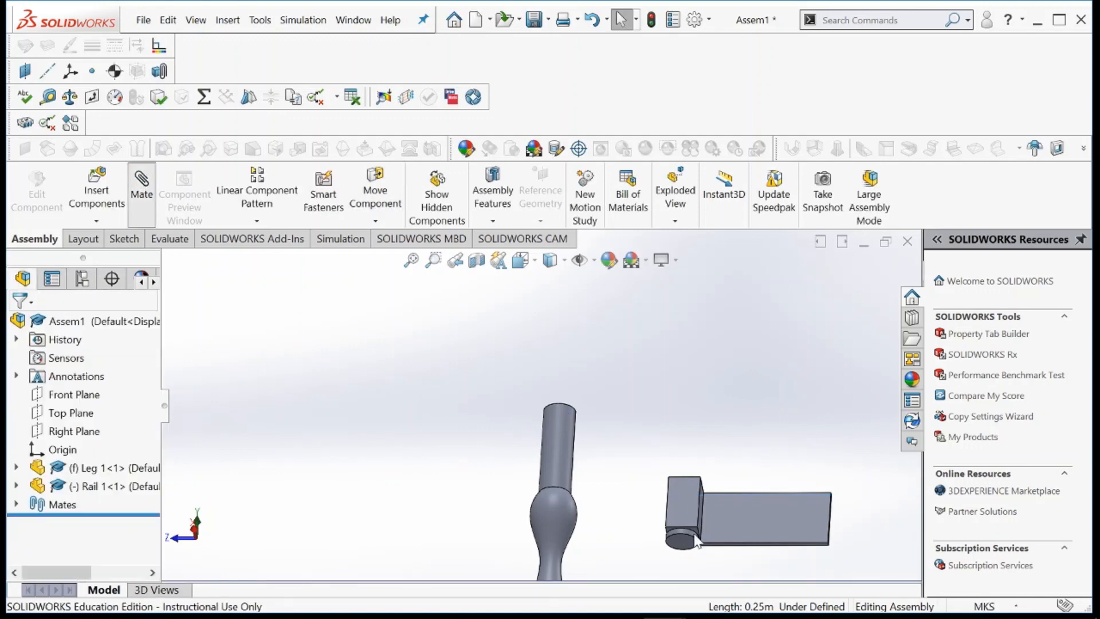
# Add a coincident mate between the round boss's outer circular edge and the leg's upper circular edge, breaking other mates to satisfy it
pyautogui.scroll(-2, 698, 541)
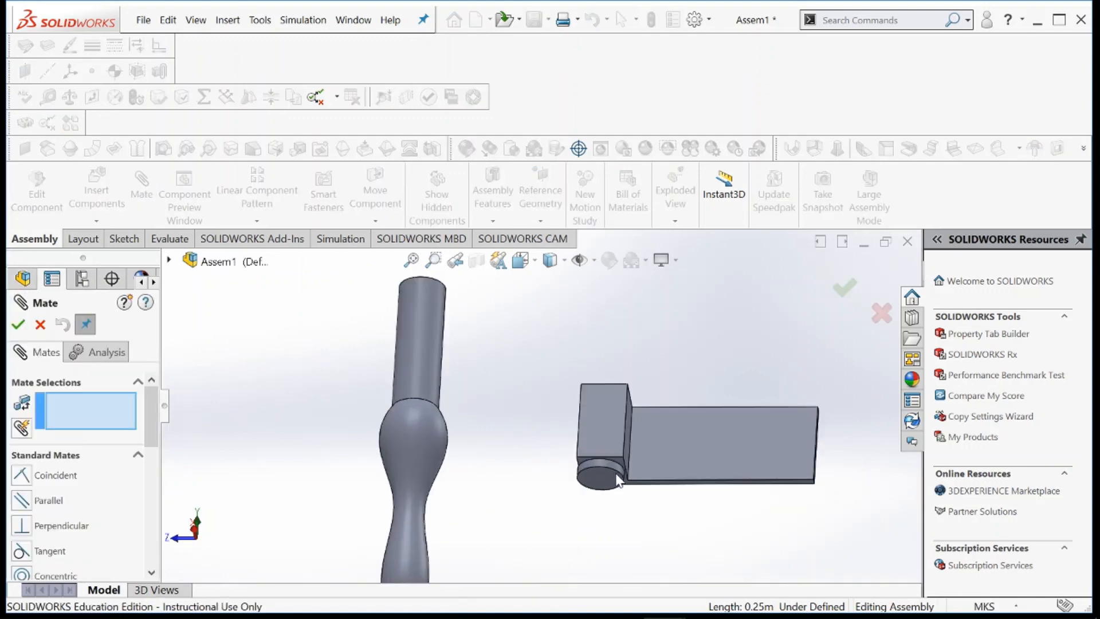
pyautogui.click(613, 468)
pyautogui.moveTo(491, 387); pyautogui.dragTo(578, 561, button='middle')
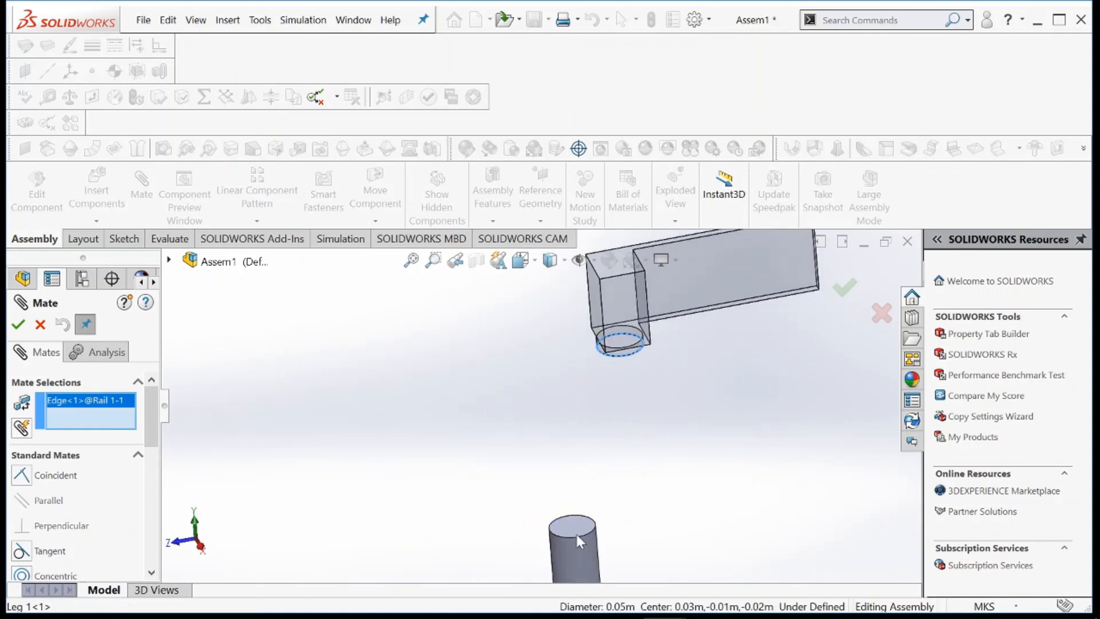
pyautogui.click(575, 534)
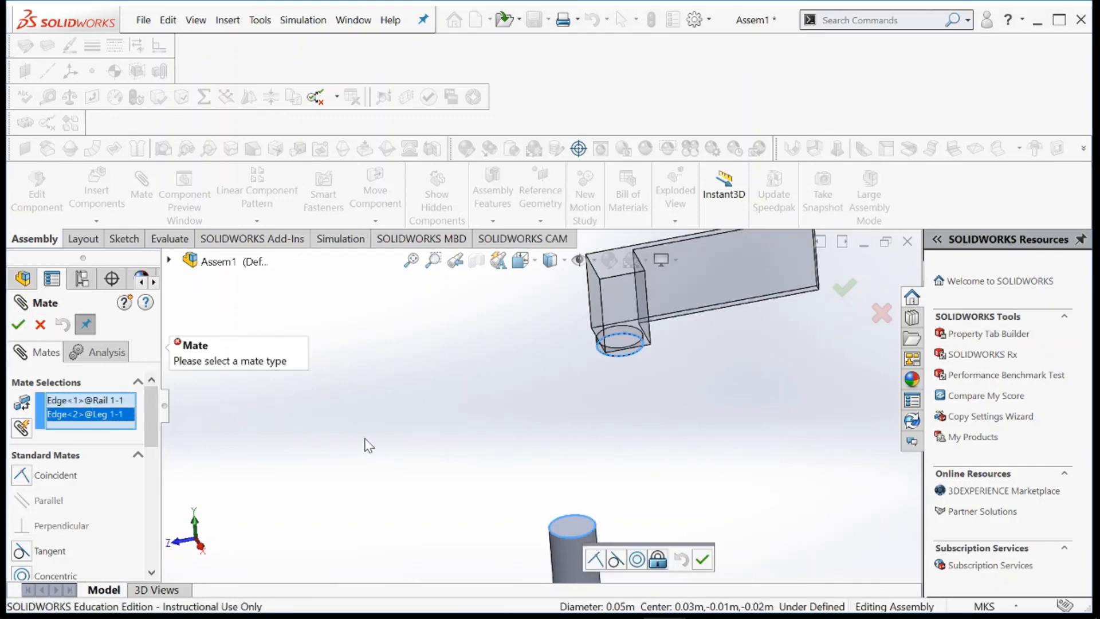
pyautogui.scroll(-1, 33, 469)
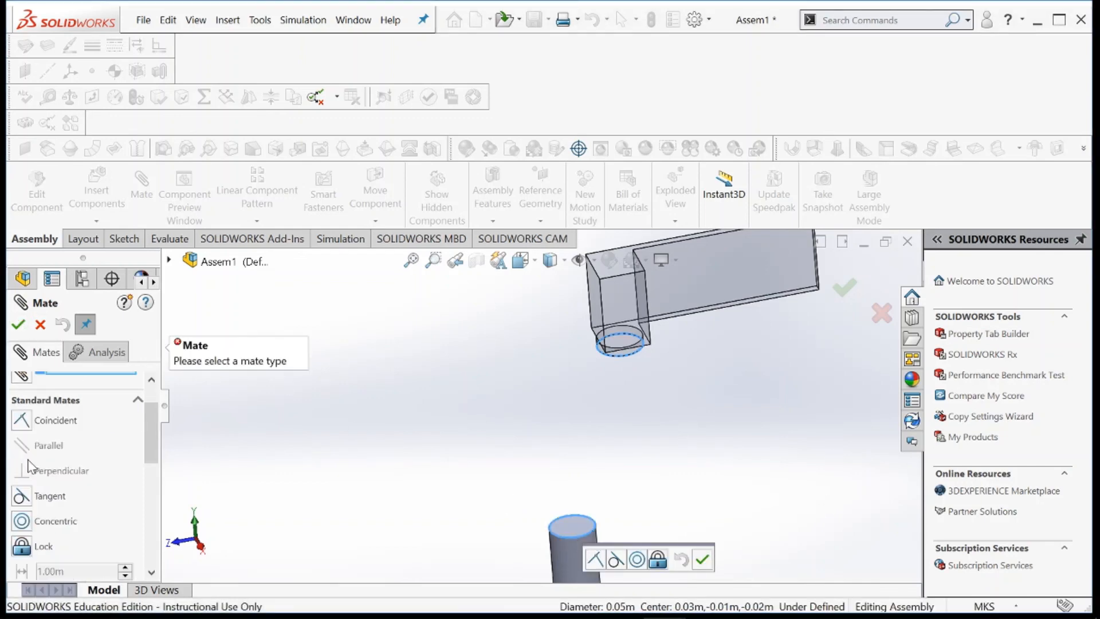
pyautogui.click(21, 422)
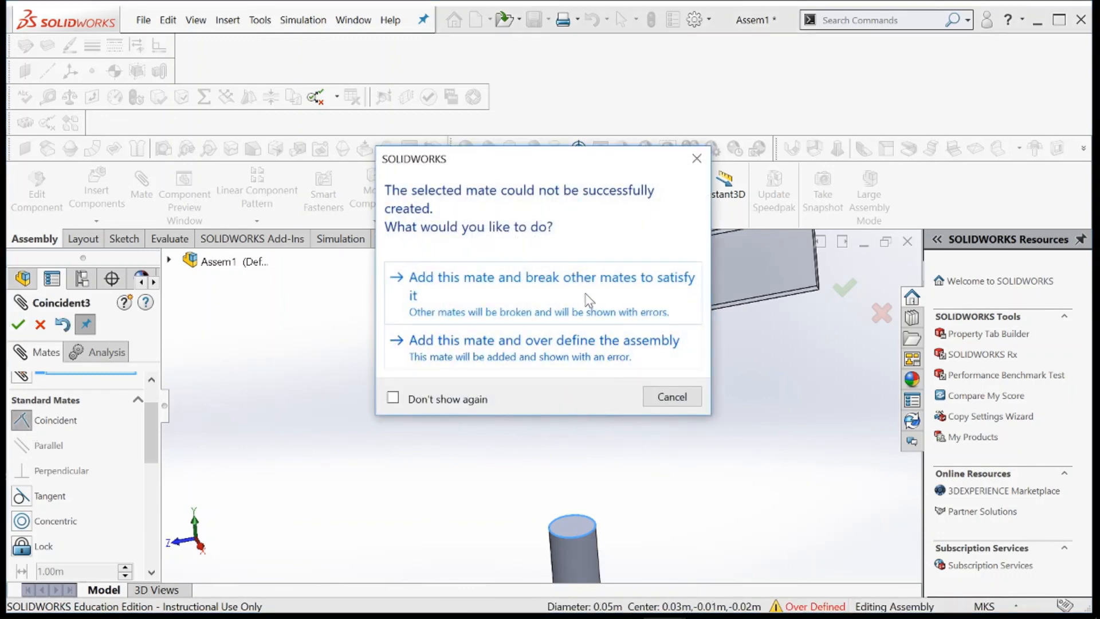
pyautogui.click(587, 297)
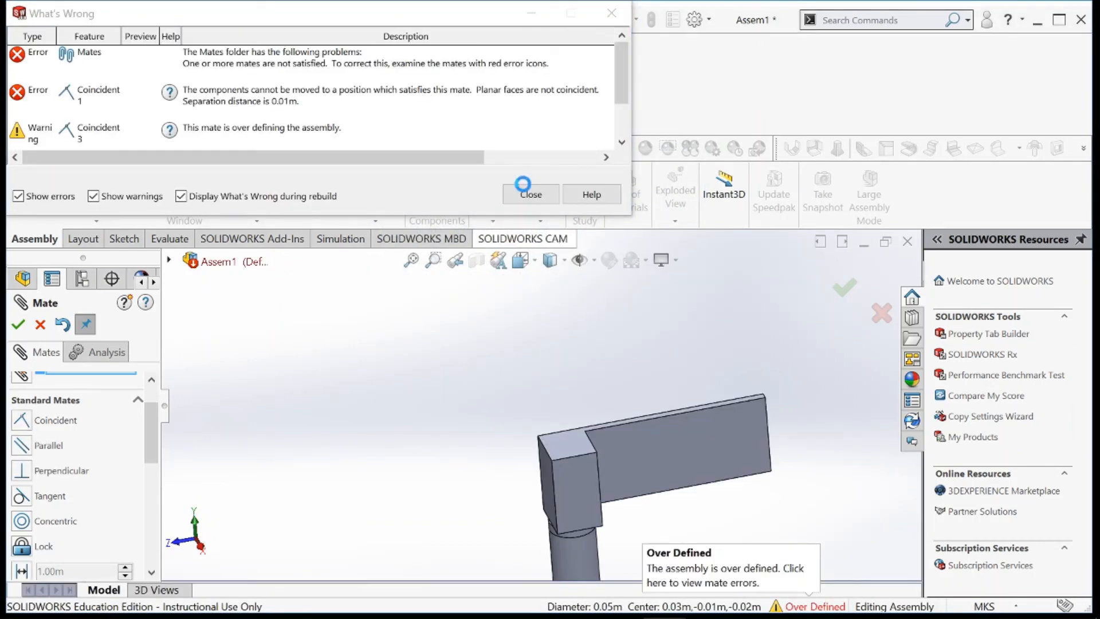
pyautogui.click(530, 194)
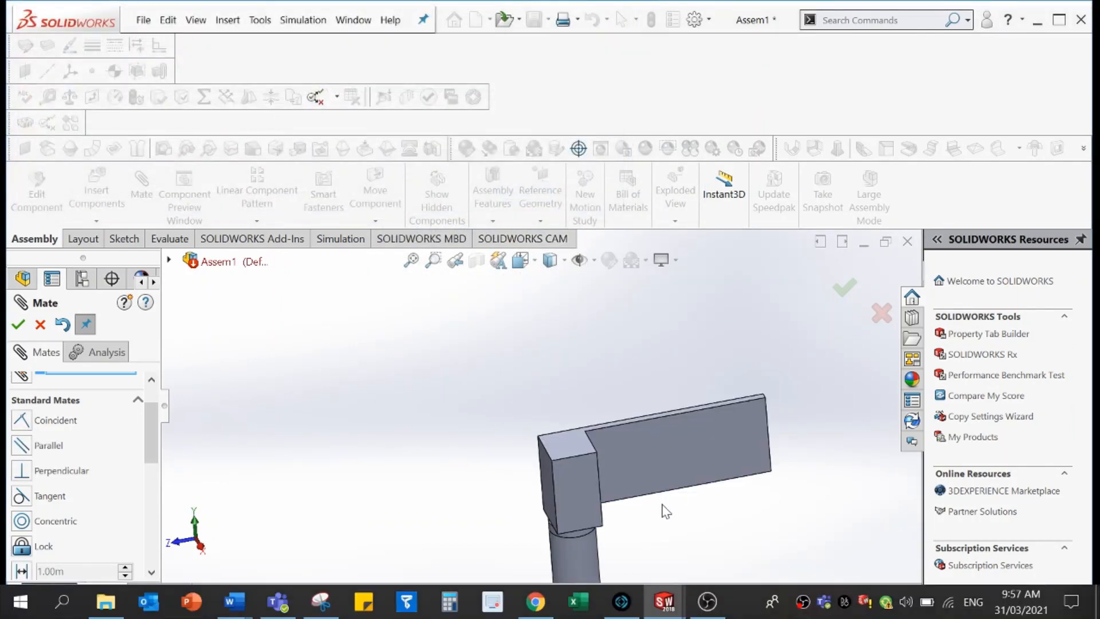
pyautogui.moveTo(663, 501); pyautogui.dragTo(630, 416, button='middle')
pyautogui.scroll(-4, 560, 453)
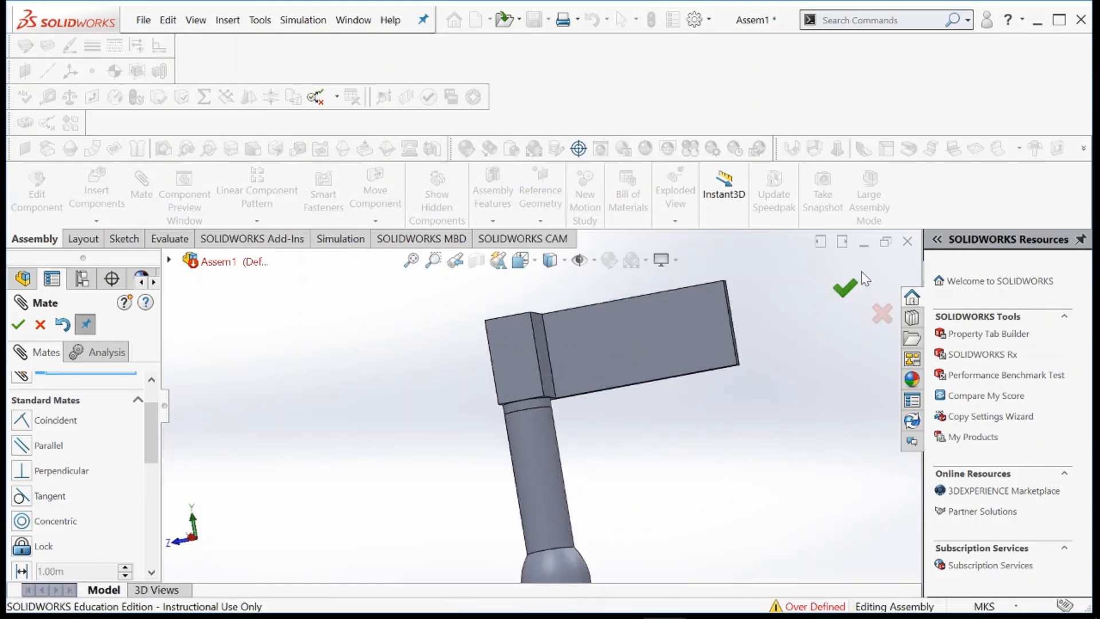
pyautogui.click(847, 289)
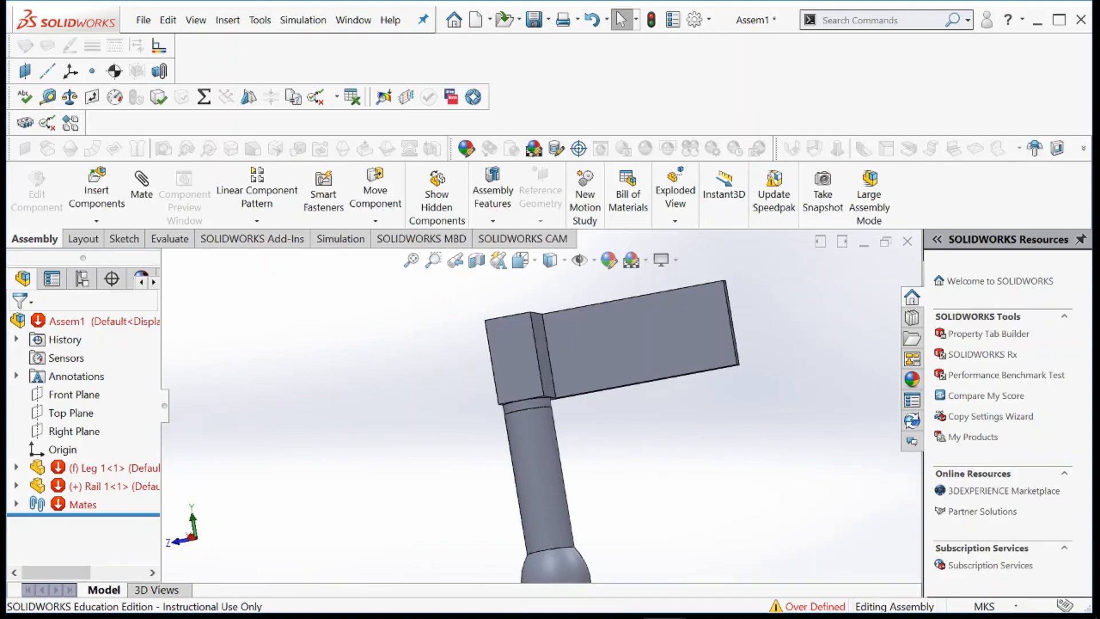